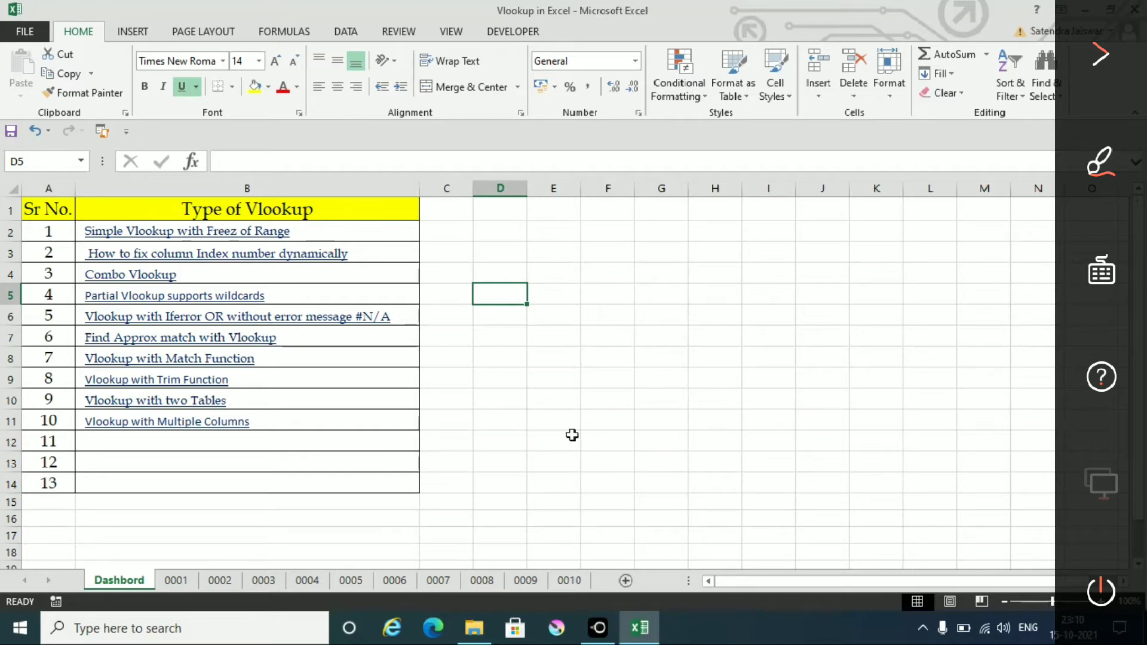
Open the "Simple Vlookup with Freez of Range" sheet from the dashboard and inspect the existing First_Name formulas in G4 to G6.
{"action": "left_click", "coordinate": [235, 236]}
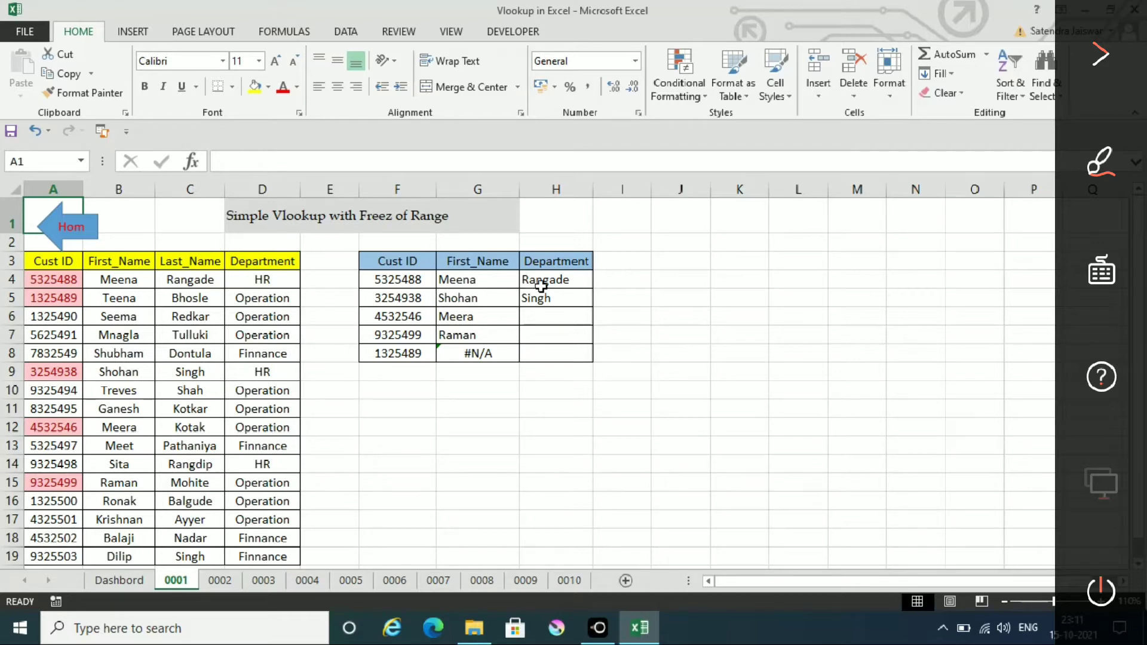
{"action": "left_click", "coordinate": [473, 279]}
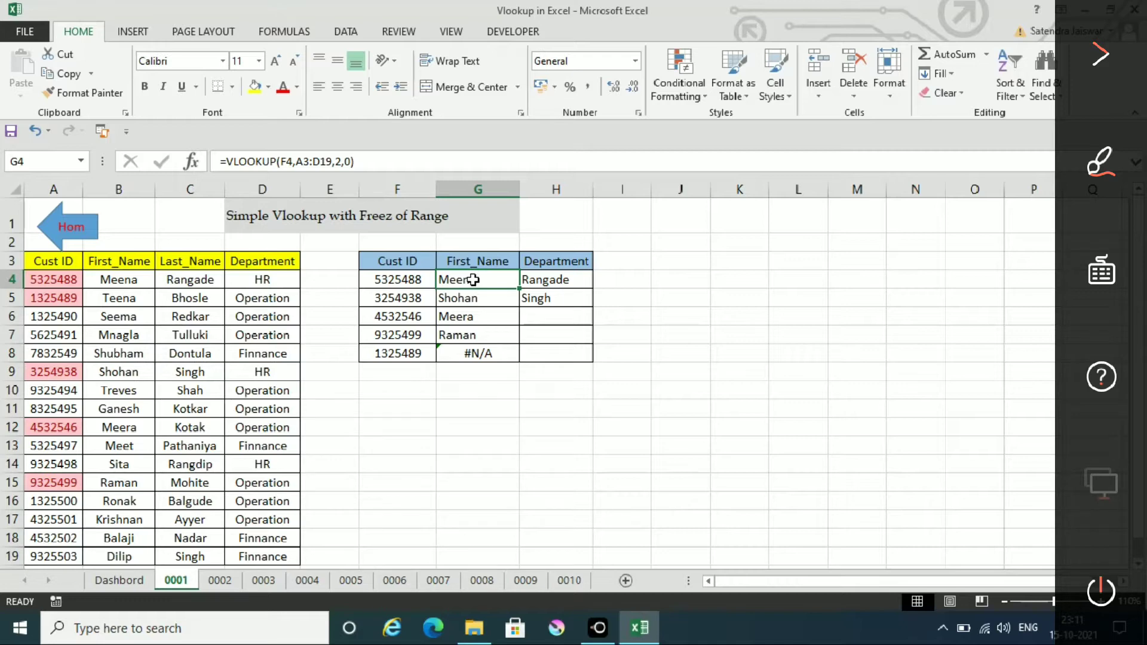
{"action": "key", "text": "Down"}
{"action": "key", "text": "Down"}
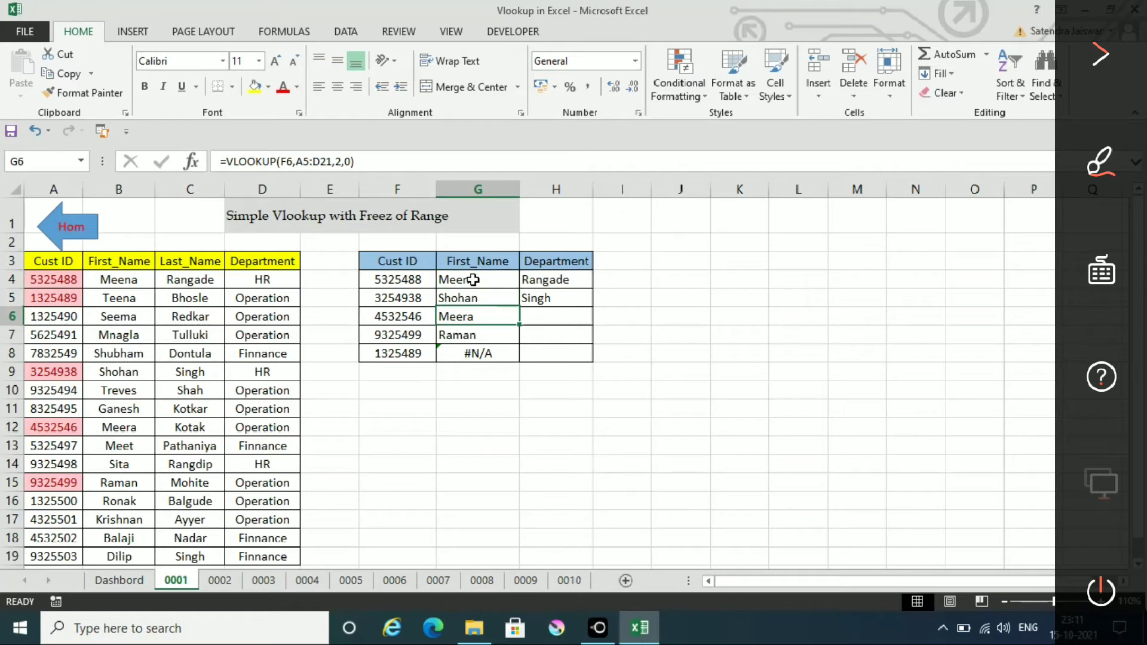
{"action": "key", "text": "Up"}
{"action": "key", "text": "Up"}
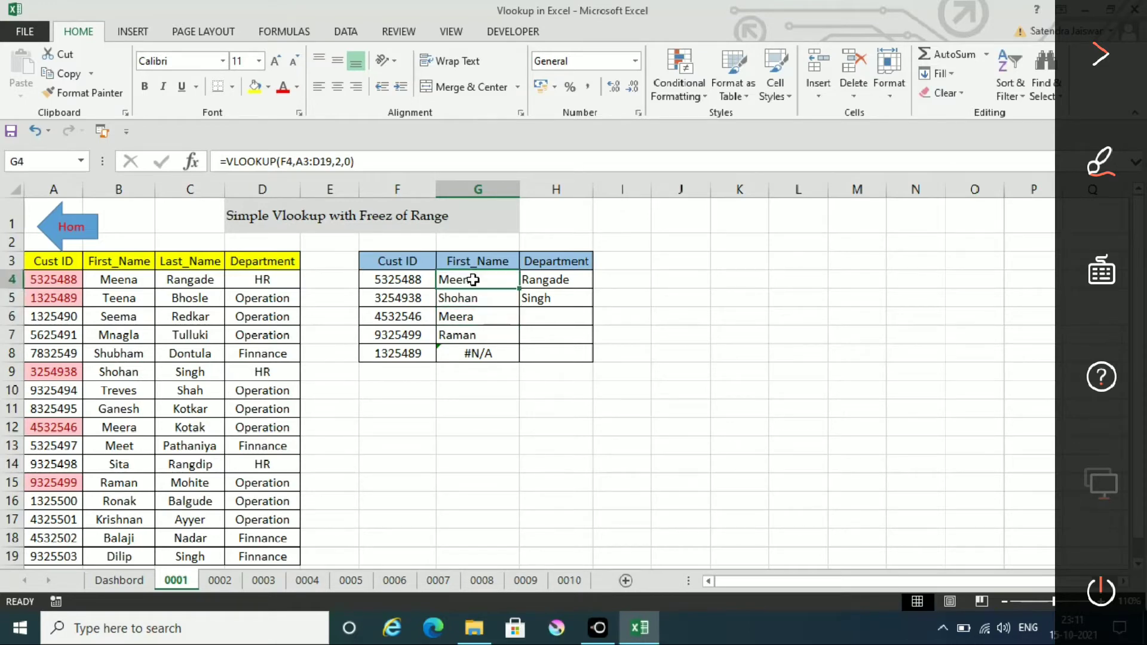
Clear the First_Name and Department results in G4:H8.
{"action": "key", "text": "shift+Right"}
{"action": "key", "text": "shift+Down"}
{"action": "key", "text": "shift+Down"}
{"action": "key", "text": "shift+Down"}
{"action": "key", "text": "shift+Down"}
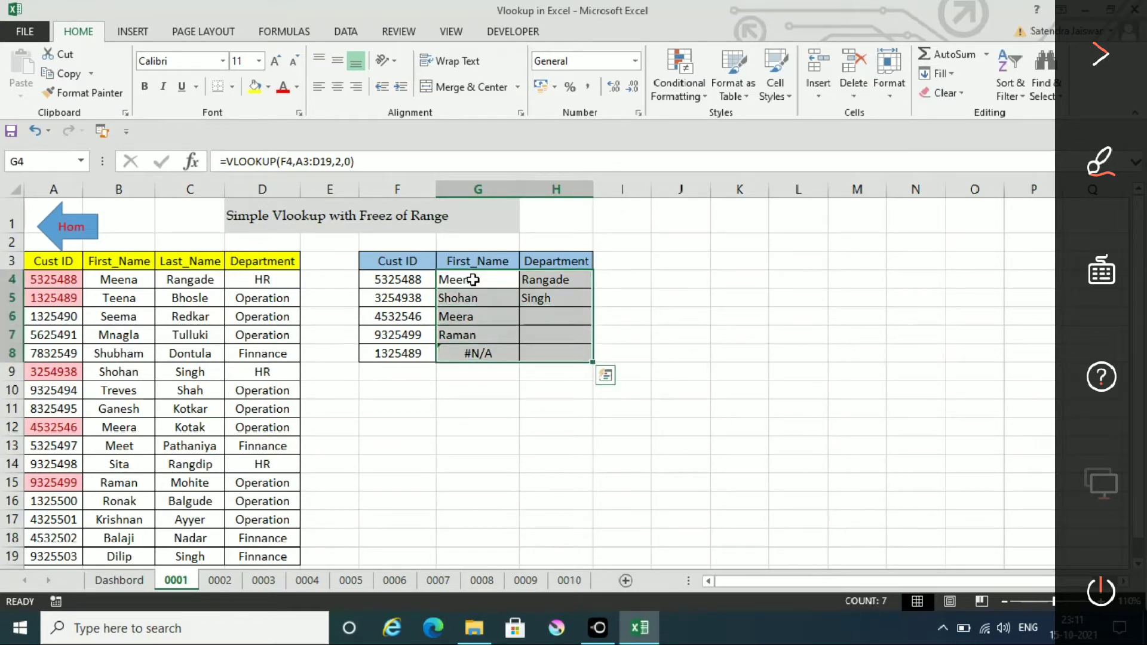
{"action": "key", "text": "Delete"}
{"action": "key", "text": "Down"}
{"action": "key", "text": "Up"}
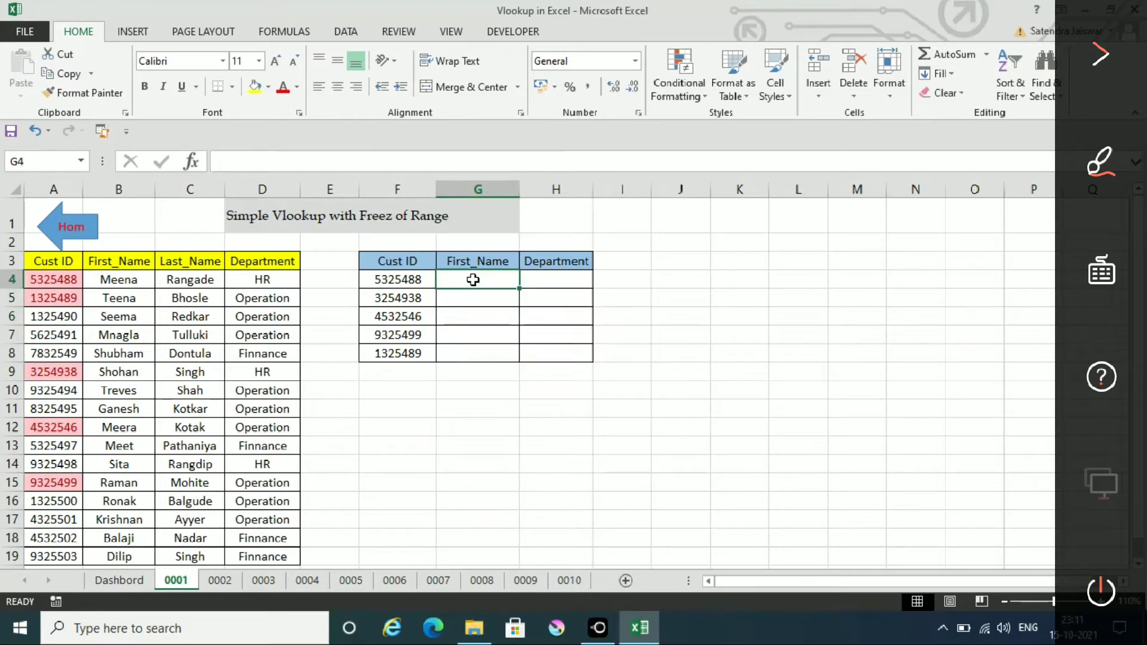
Enter =VLOOKUP(F4,A4:D19,2,0) in G4 to look up the first name for the first Cust ID.
{"action": "type", "text": "=vloo"}
{"action": "key", "text": "Tab"}
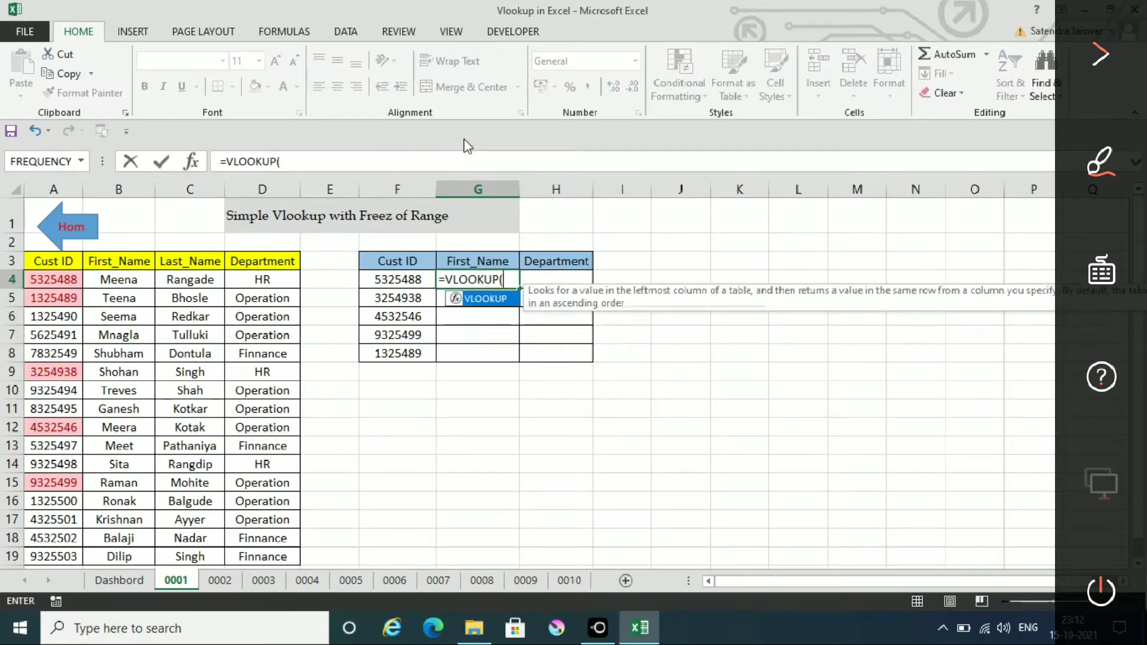
{"action": "key", "text": "Left"}
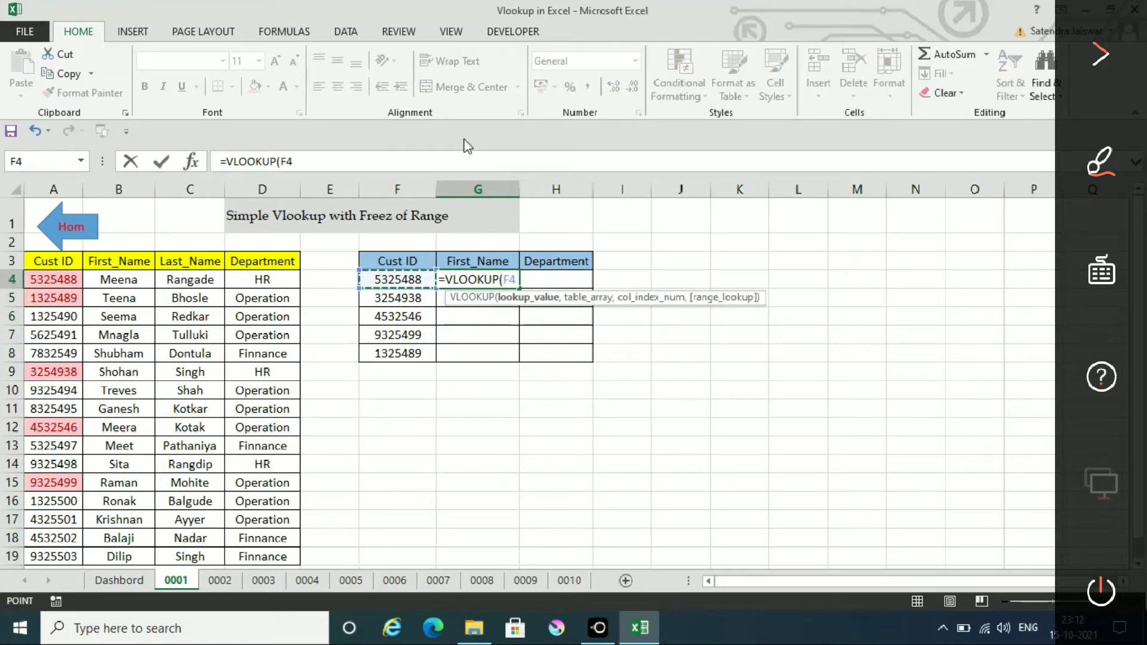
{"action": "type", "text": ","}
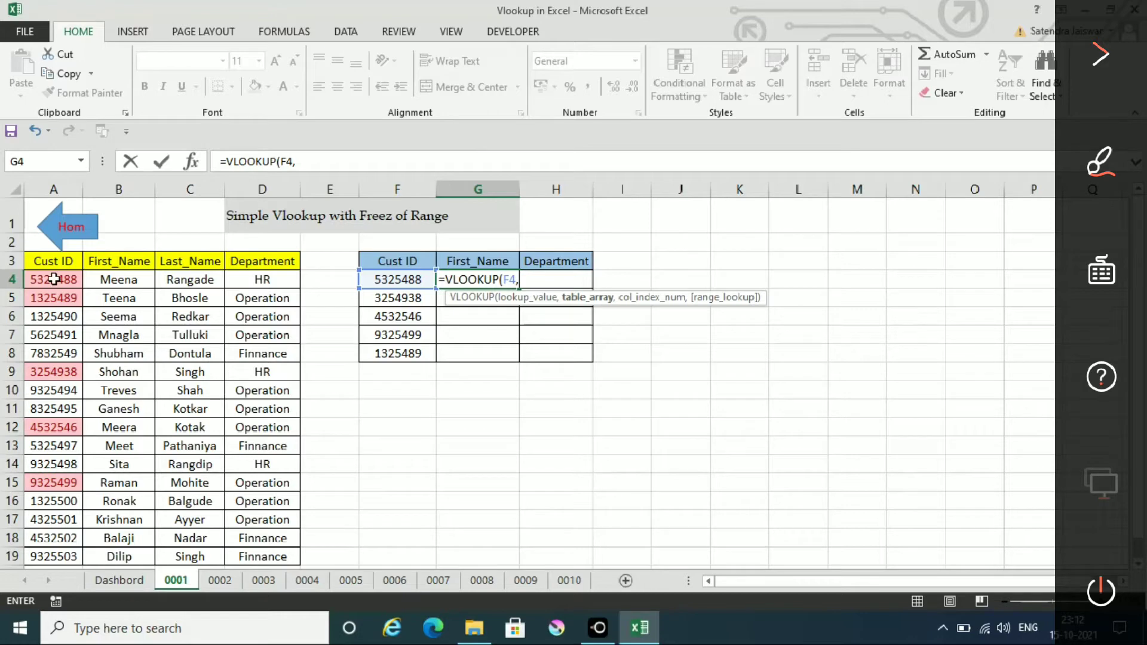
{"action": "left_click_drag", "start_coordinate": [54, 280], "coordinate": [287, 503]}
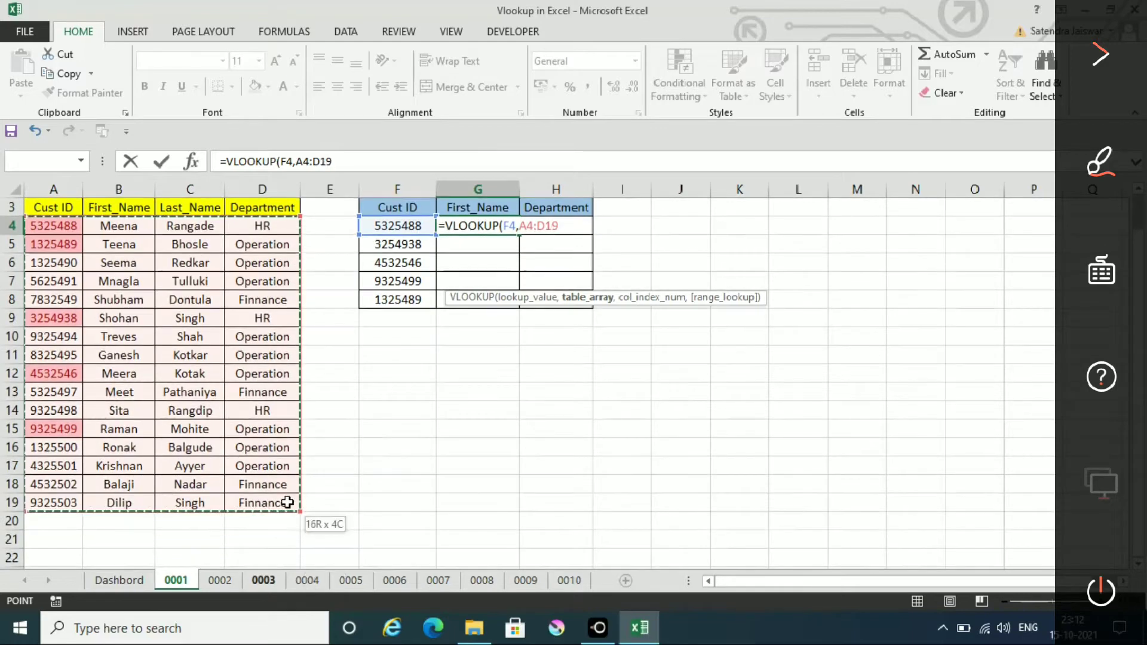
{"action": "left_click", "coordinate": [339, 163]}
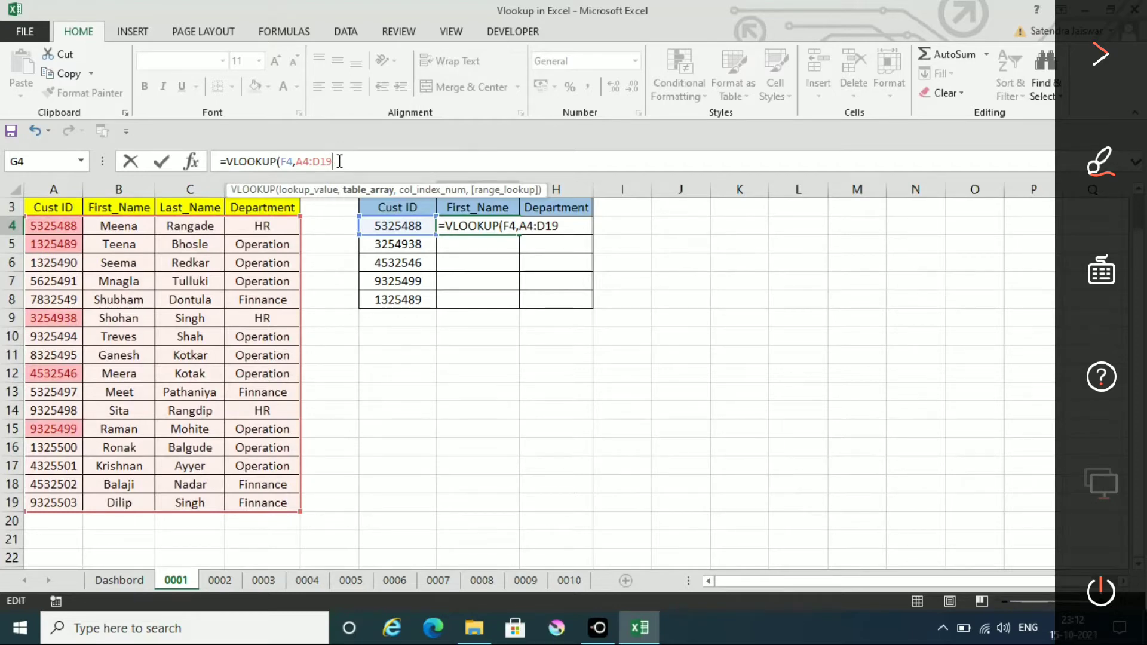
{"action": "type", "text": ","}
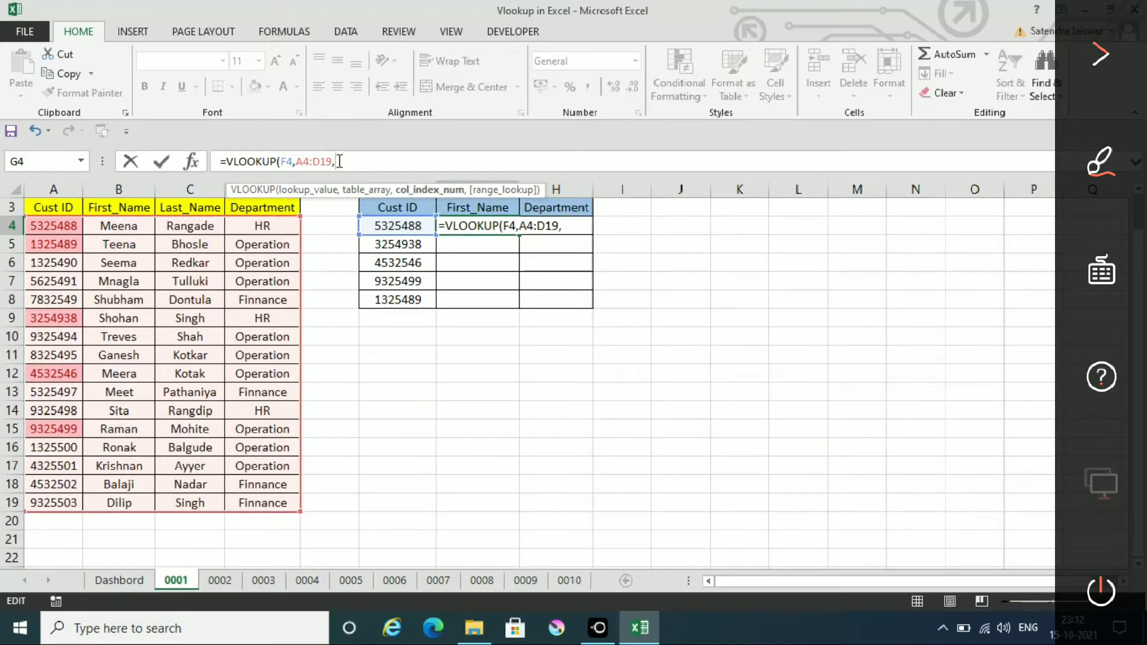
{"action": "type", "text": "2,0"}
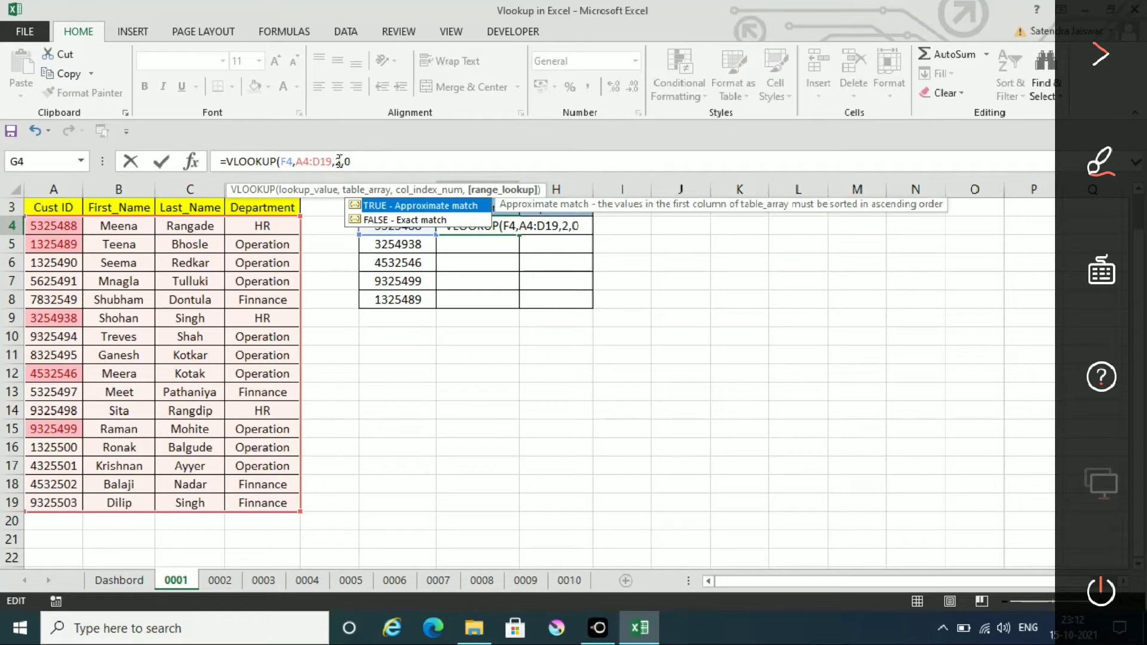
{"action": "key", "text": "Return"}
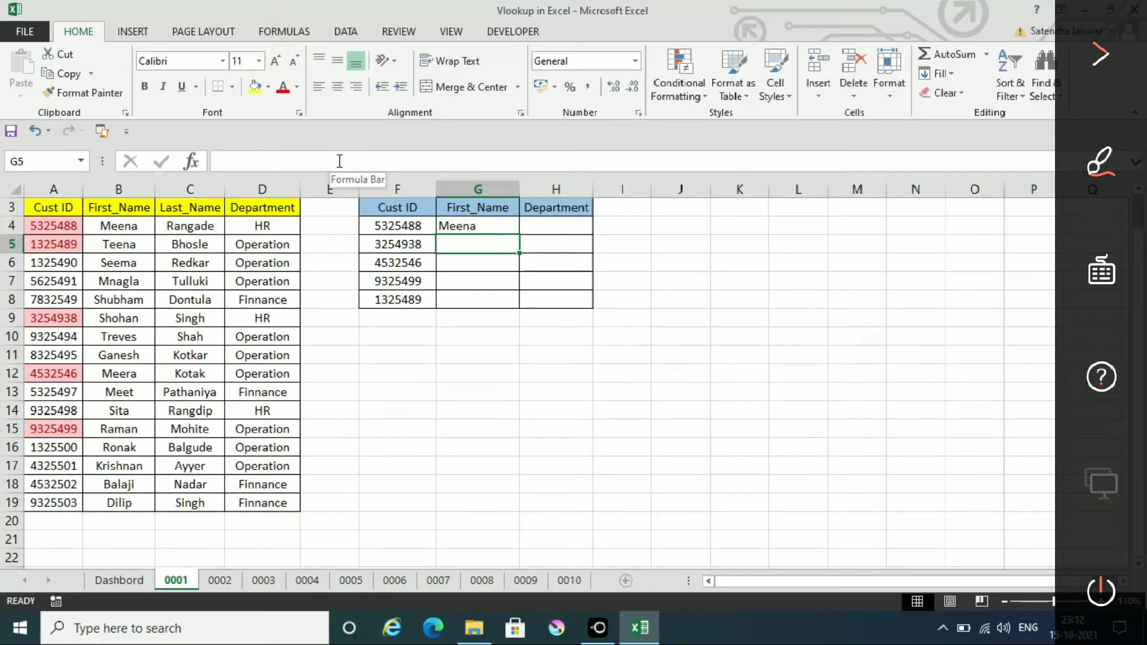
Fill the G4 VLOOKUP formula down through G8, one row at a time.
{"action": "key", "text": "ctrl+d"}
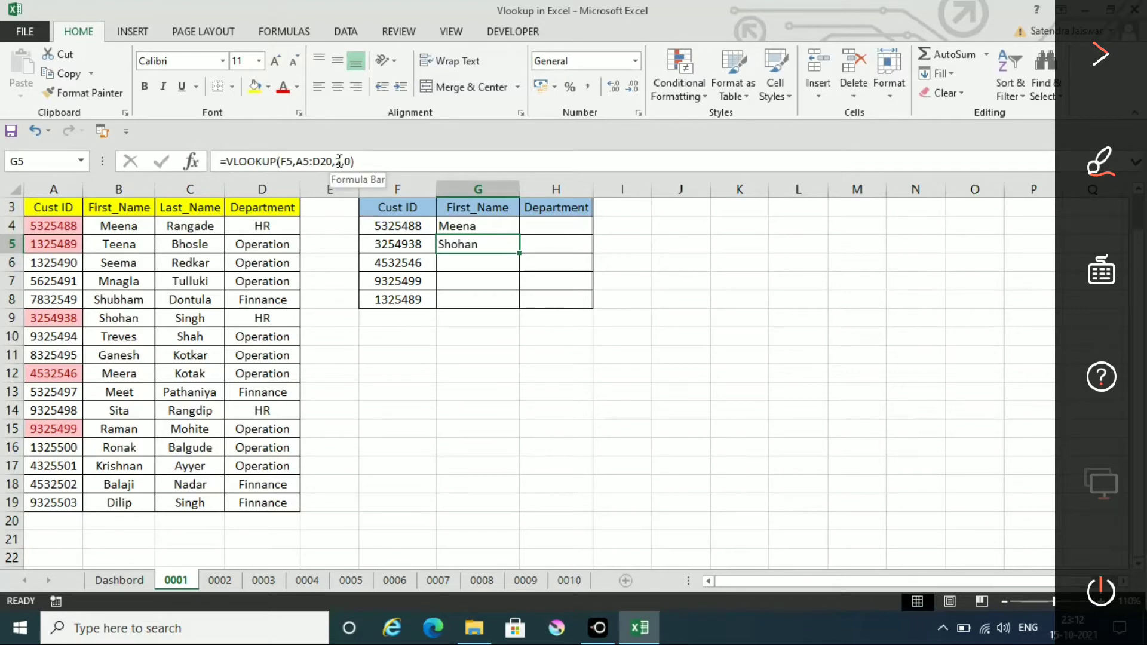
{"action": "key", "text": "Down"}
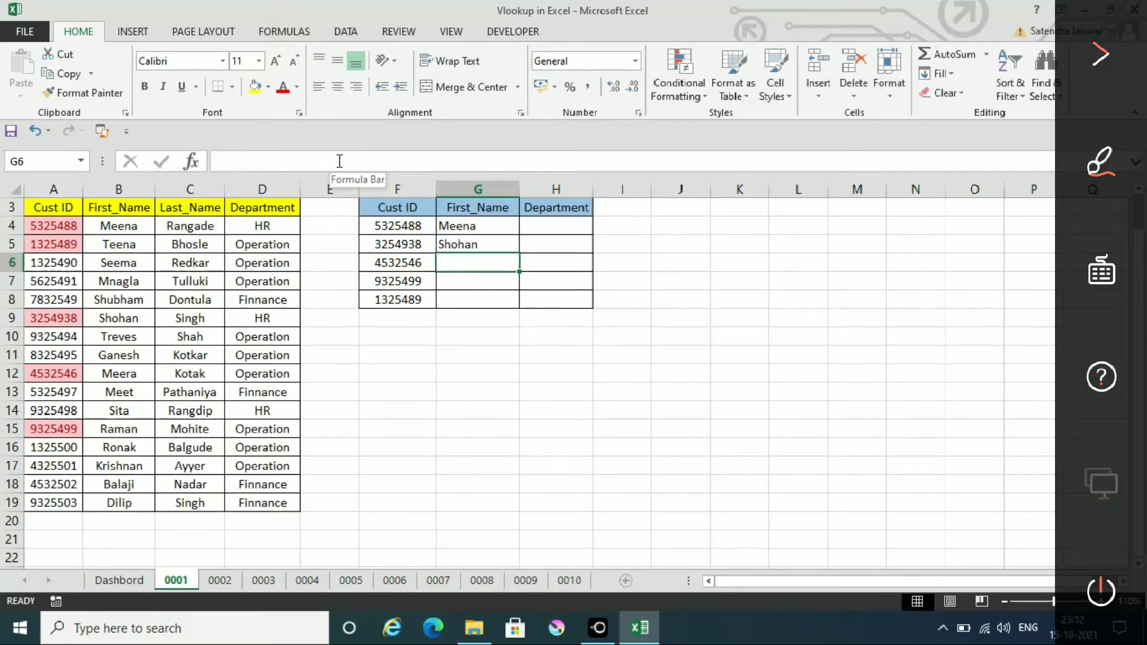
{"action": "key", "text": "ctrl+d"}
{"action": "key", "text": "Down"}
{"action": "key", "text": "ctrl+d"}
{"action": "key", "text": "Down"}
{"action": "key", "text": "ctrl+d"}
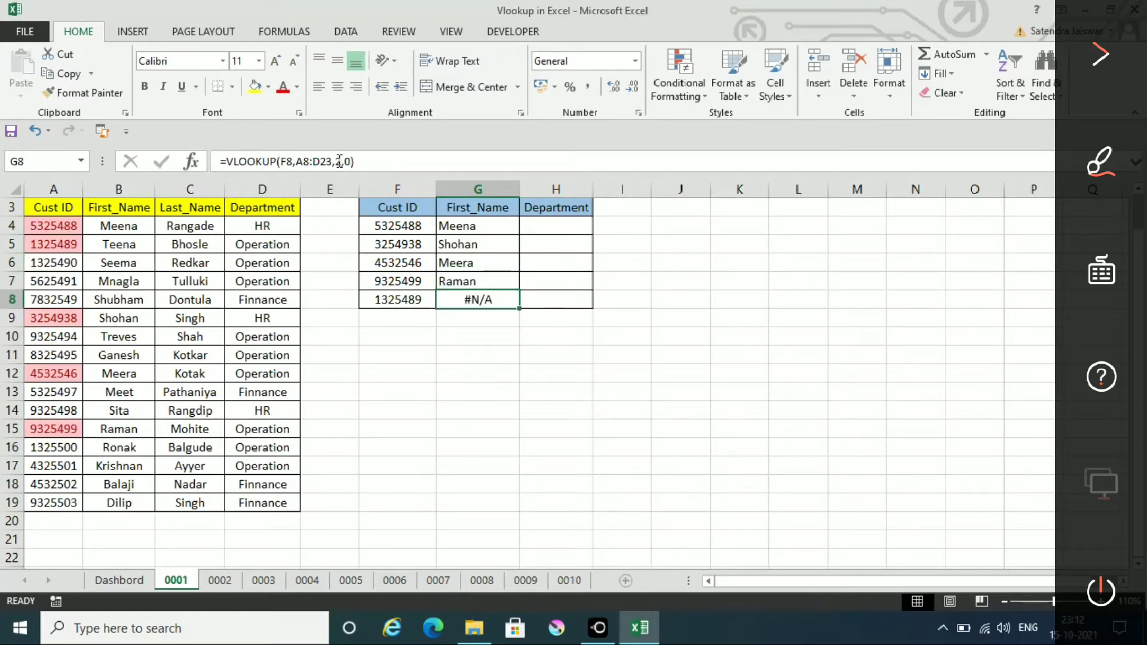
Clear the lookup result in G8, undo the deletion, and clear the cell again.
{"action": "key", "text": "Delete"}
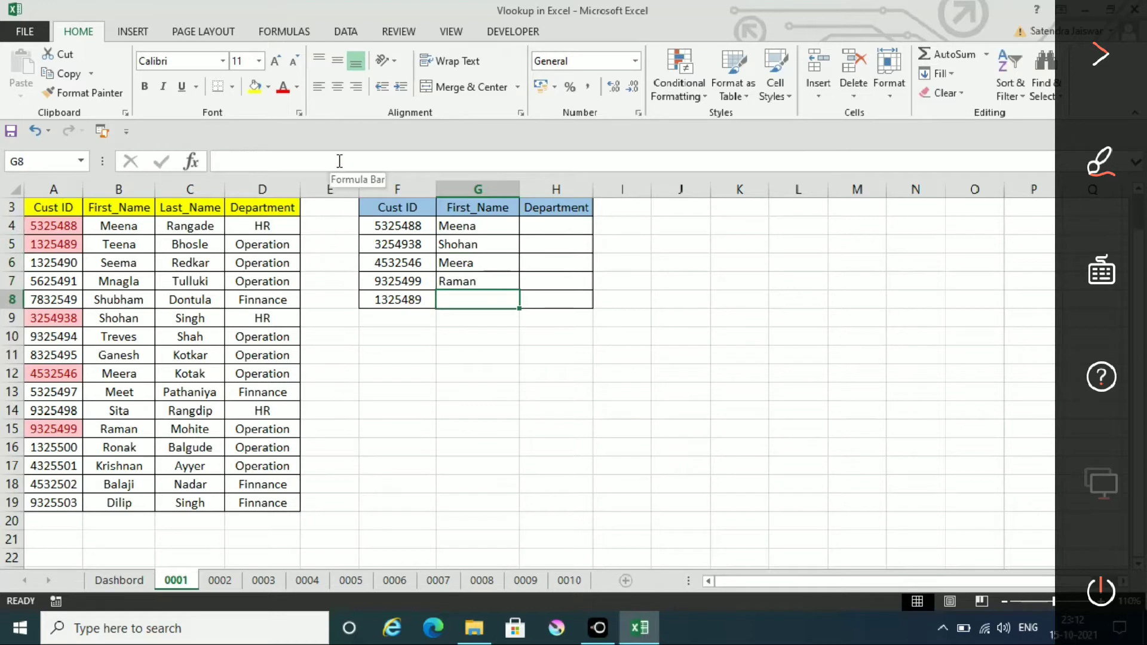
{"action": "key", "text": "ctrl+z"}
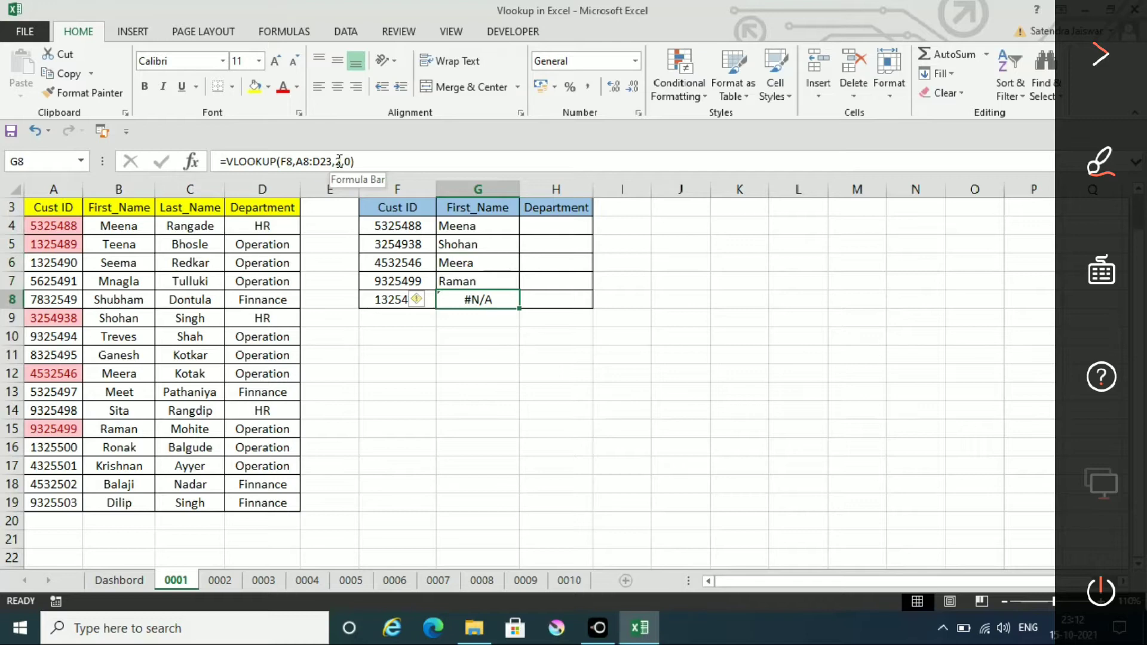
{"action": "key", "text": "Delete"}
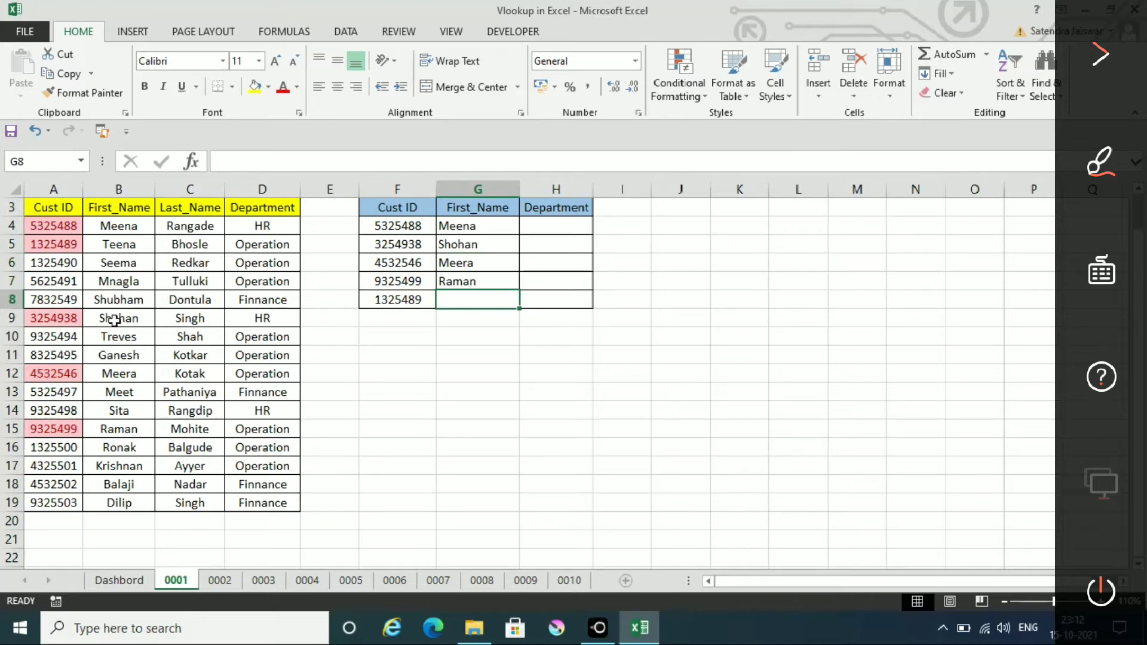
Check the matching customer rows 9, 12 and 5 in the source table, and refill G8 with the formula from above.
{"action": "left_click", "coordinate": [57, 321]}
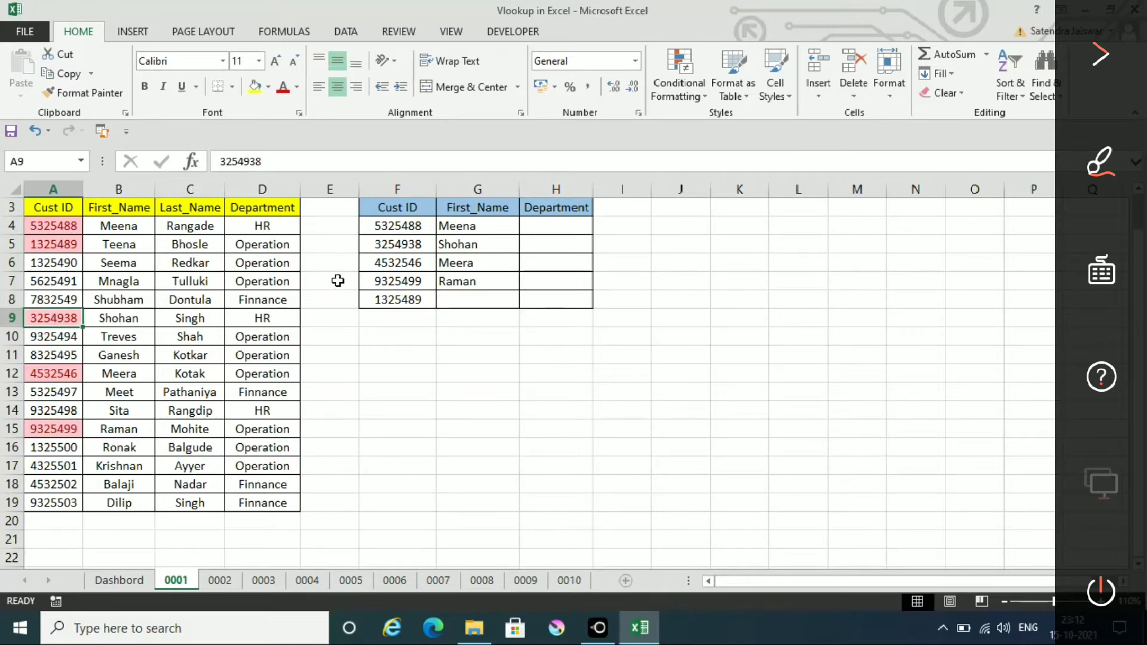
{"action": "left_click", "coordinate": [110, 371]}
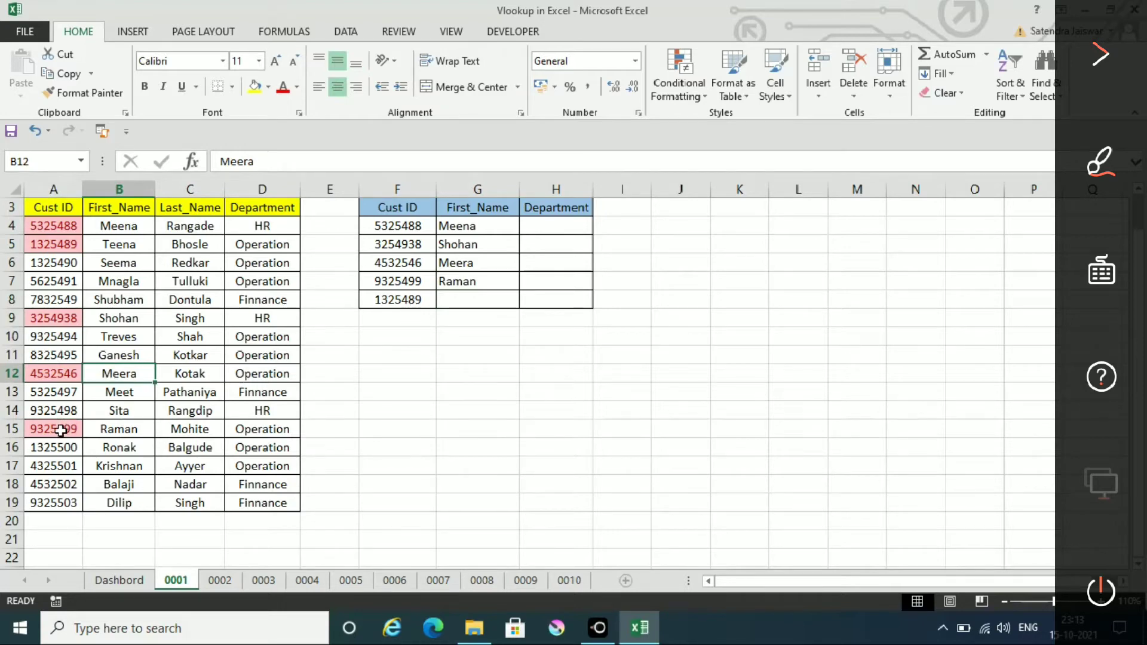
{"action": "left_click", "coordinate": [75, 247]}
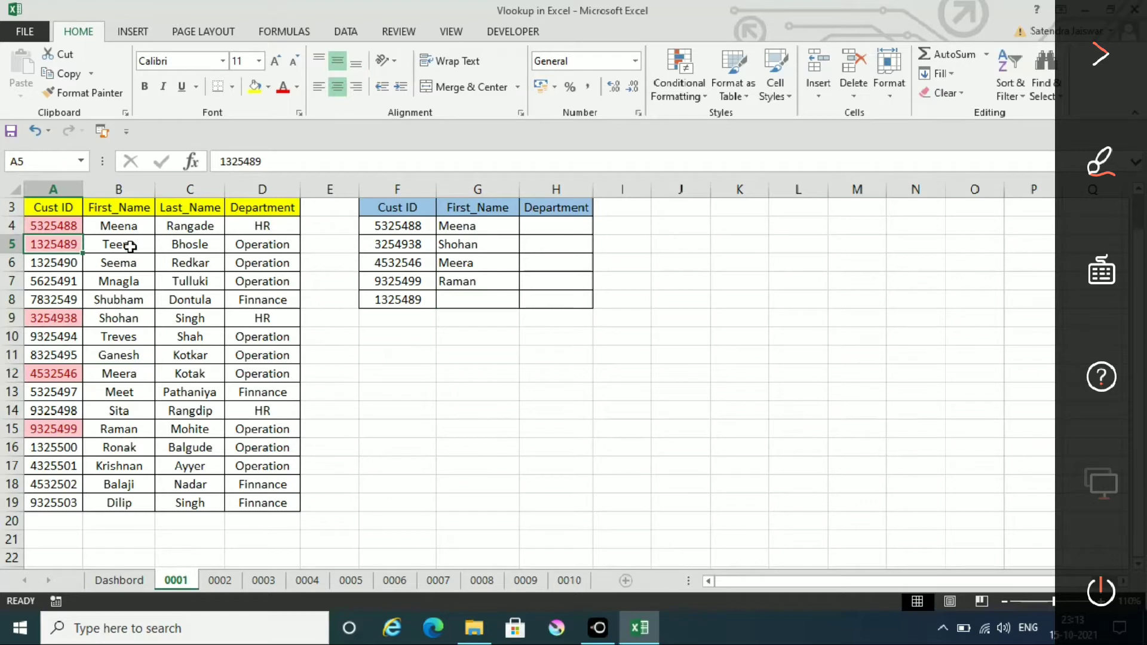
{"action": "left_click", "coordinate": [456, 297]}
{"action": "key", "text": "ctrl+d"}
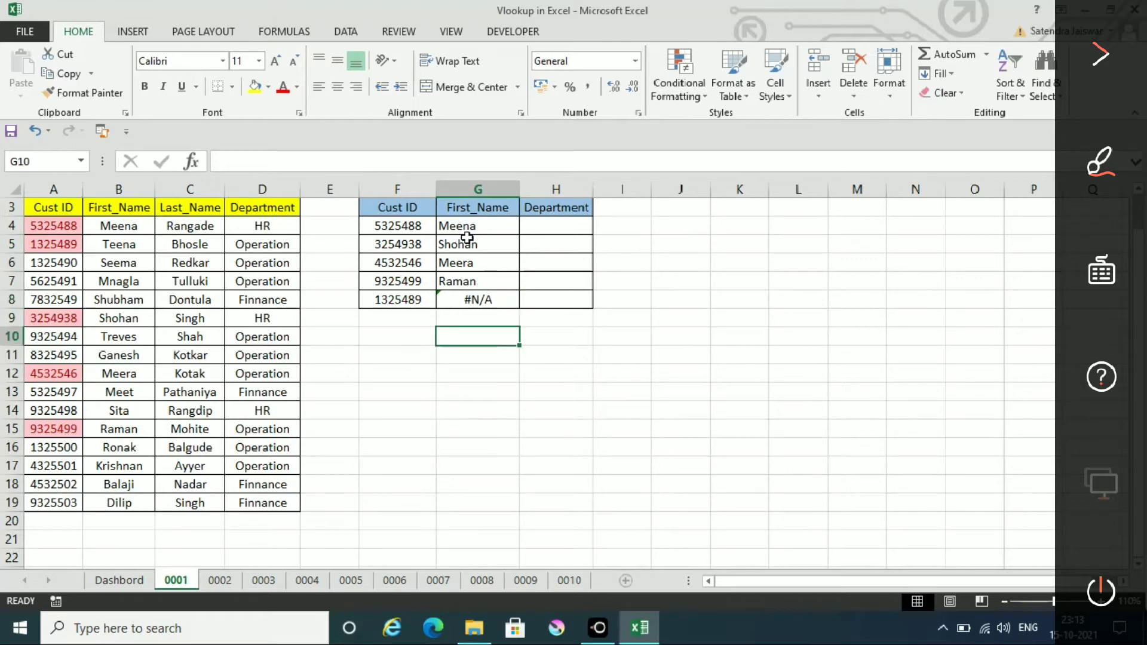
Examine the lookup ranges referenced by the VLOOKUP formulas in G4, G5, G6 and G8.
{"action": "left_click", "coordinate": [469, 228]}
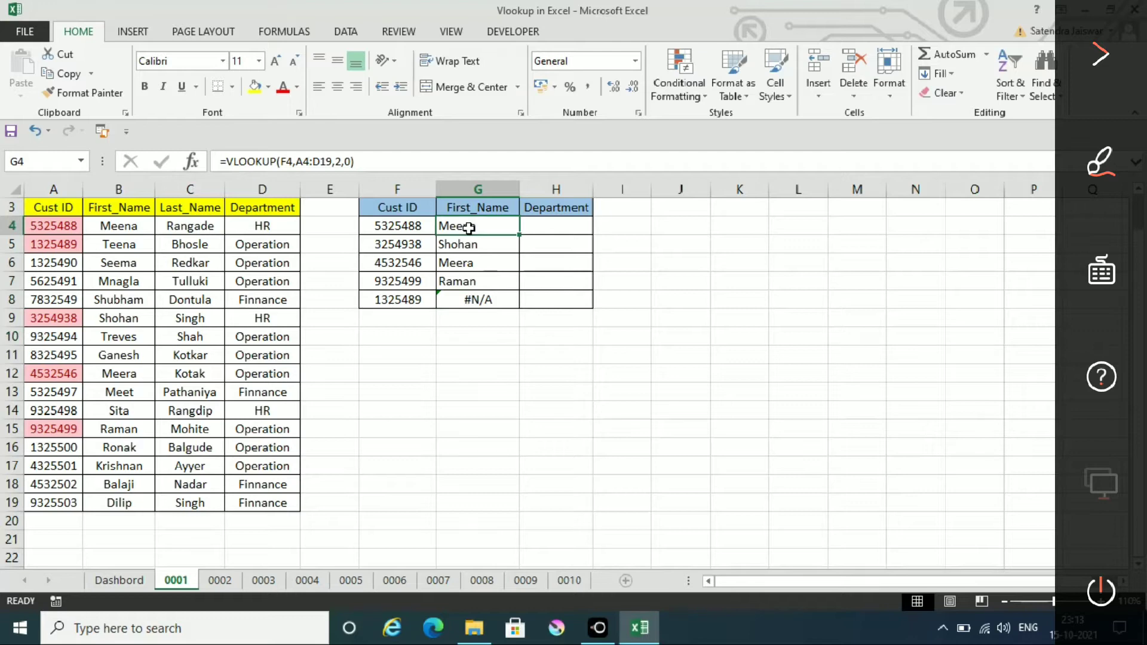
{"action": "key", "text": "XF86AudioLowerVolume"}
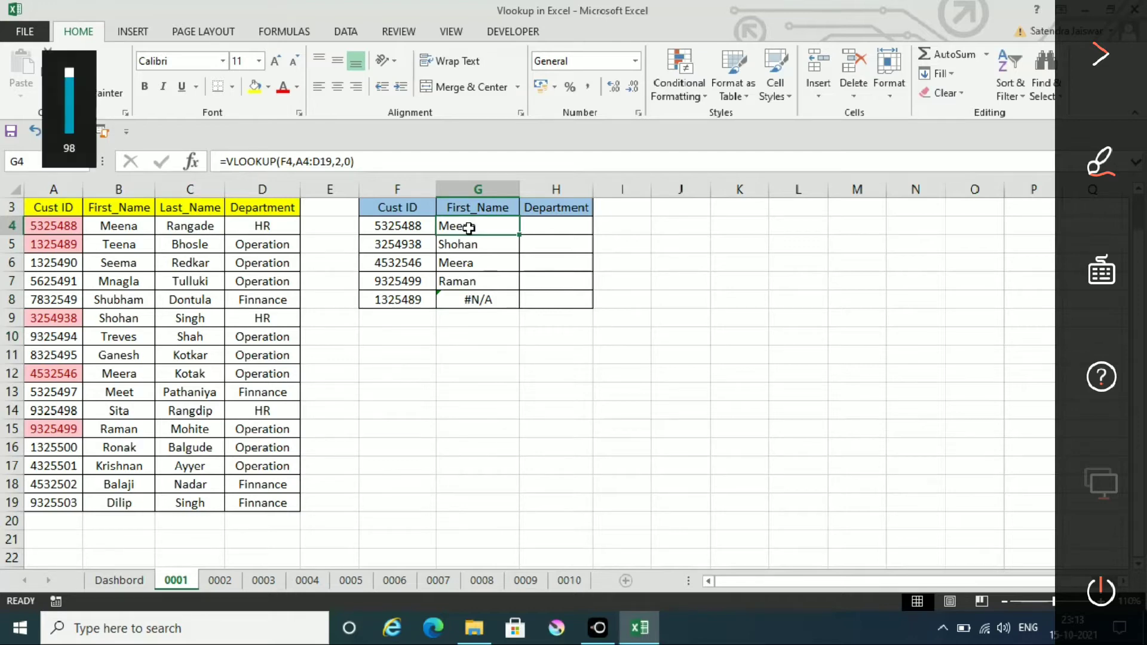
{"action": "left_click", "coordinate": [396, 170]}
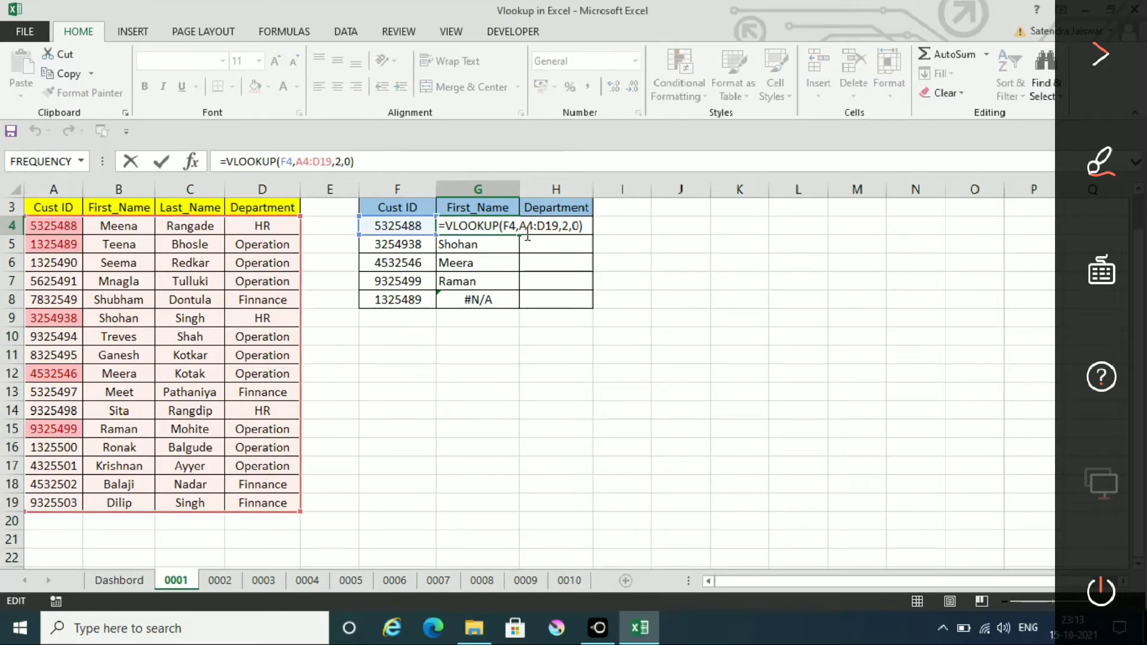
{"action": "key", "text": "Return"}
{"action": "key", "text": "F2"}
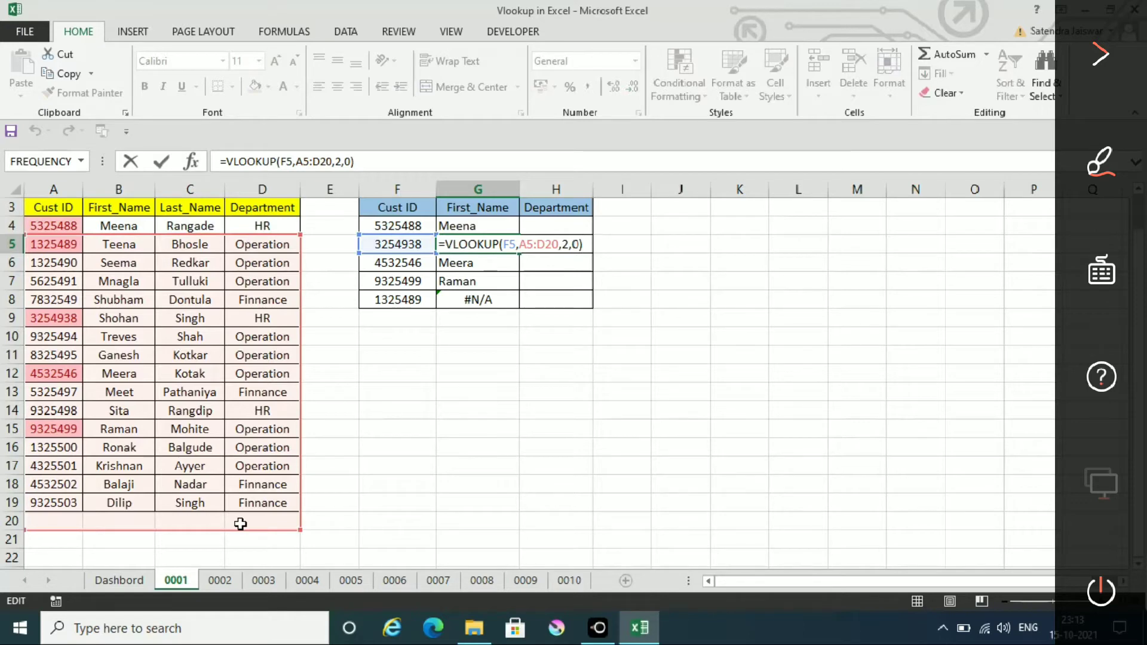
{"action": "key", "text": "Return"}
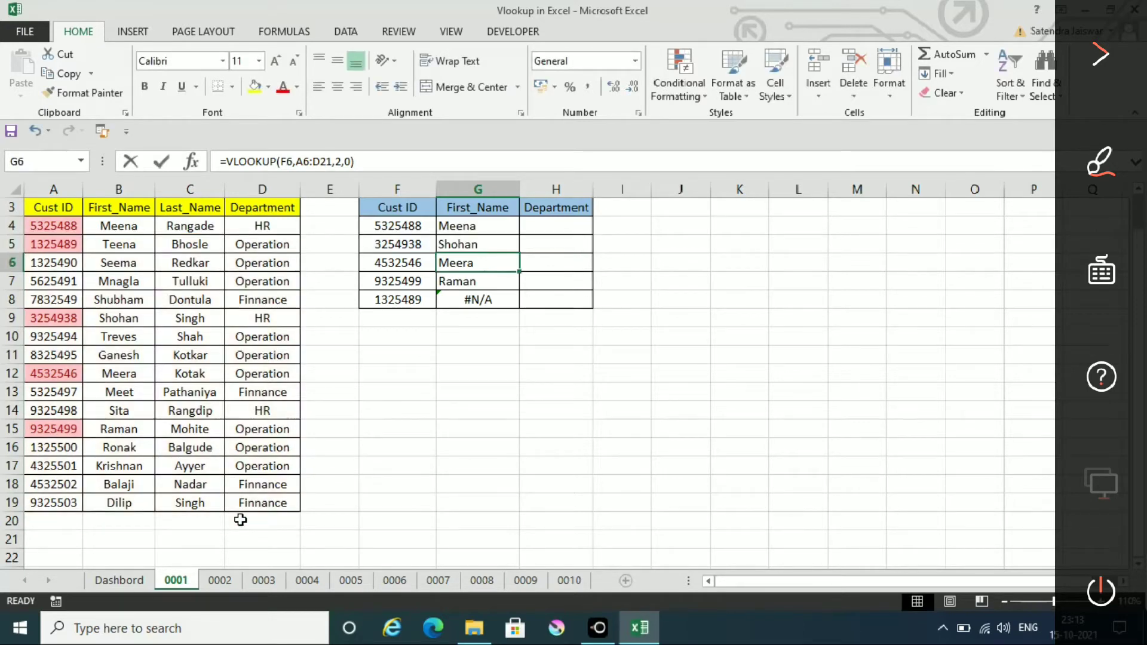
{"action": "key", "text": "F2"}
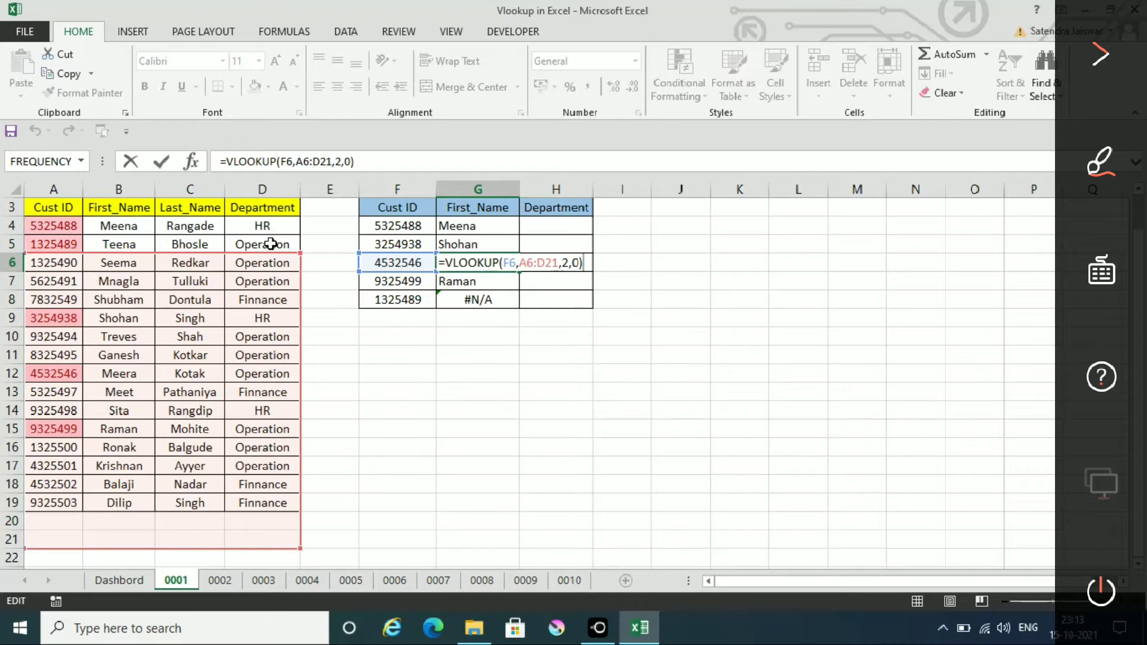
{"action": "key", "text": "ctrl+Return"}
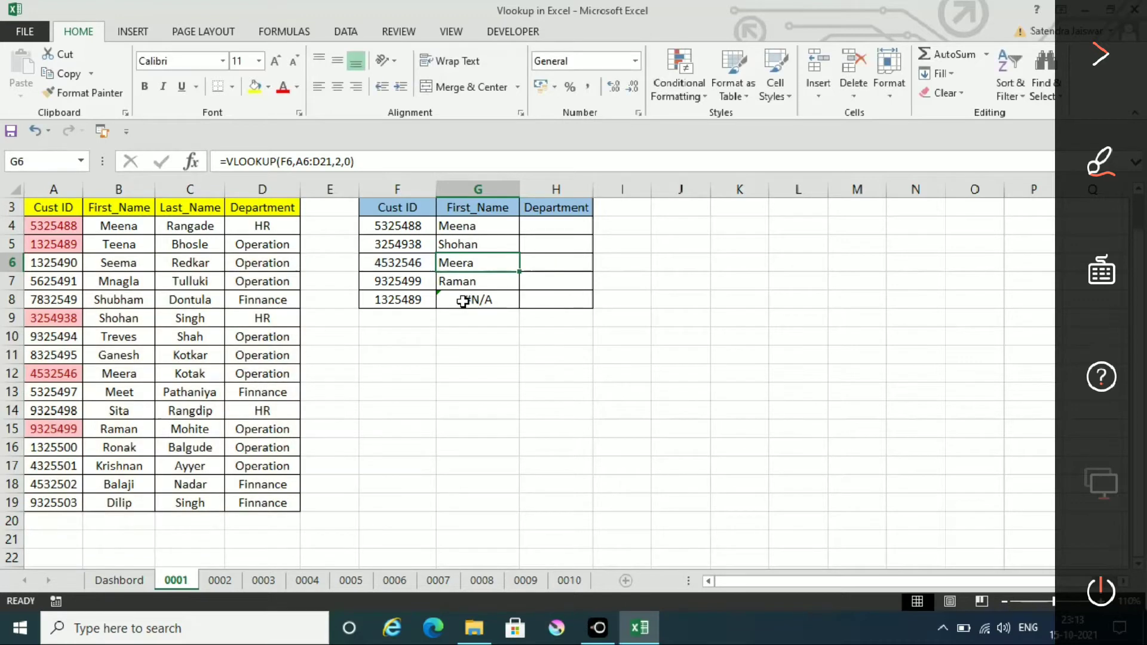
{"action": "left_click", "coordinate": [462, 301]}
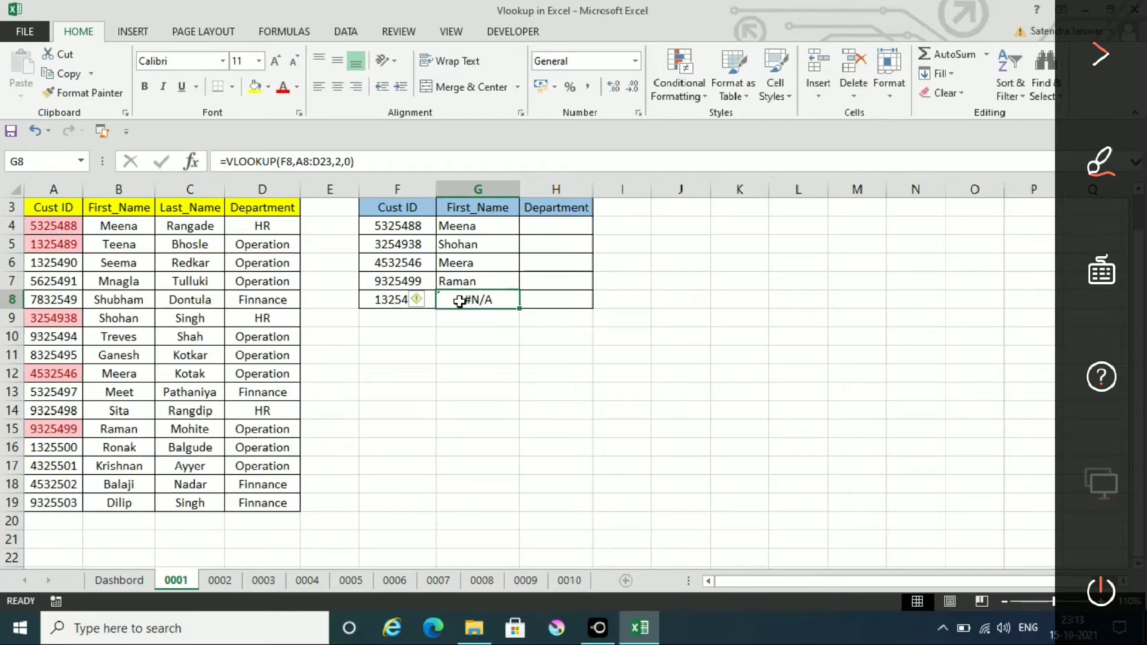
Clear the lookup results from G4 through G8, leaving cell G4 selected.
{"action": "left_click_drag", "start_coordinate": [473, 231], "coordinate": [477, 300]}
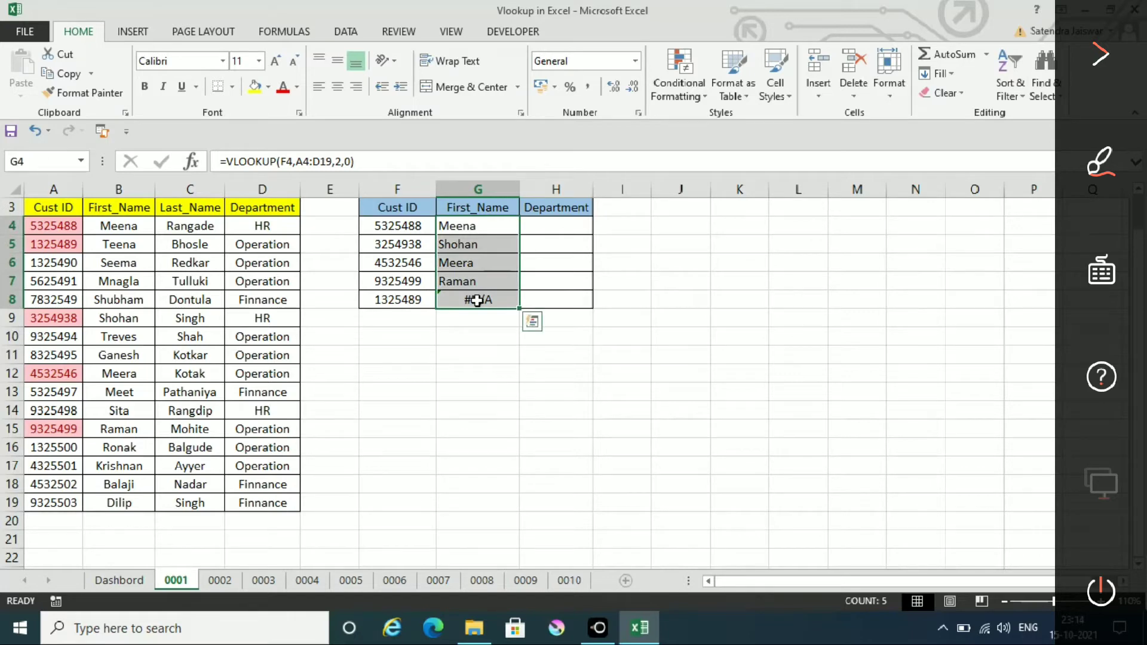
{"action": "key", "text": "Delete"}
{"action": "left_click", "coordinate": [474, 224]}
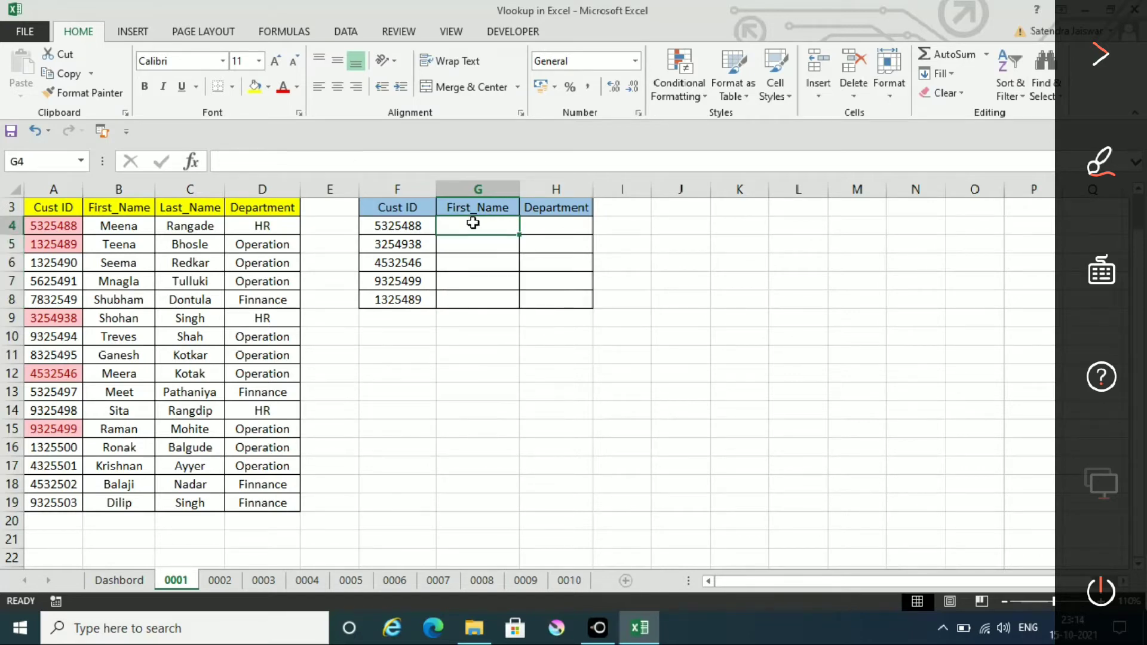
{"action": "type", "text": "=vl"}
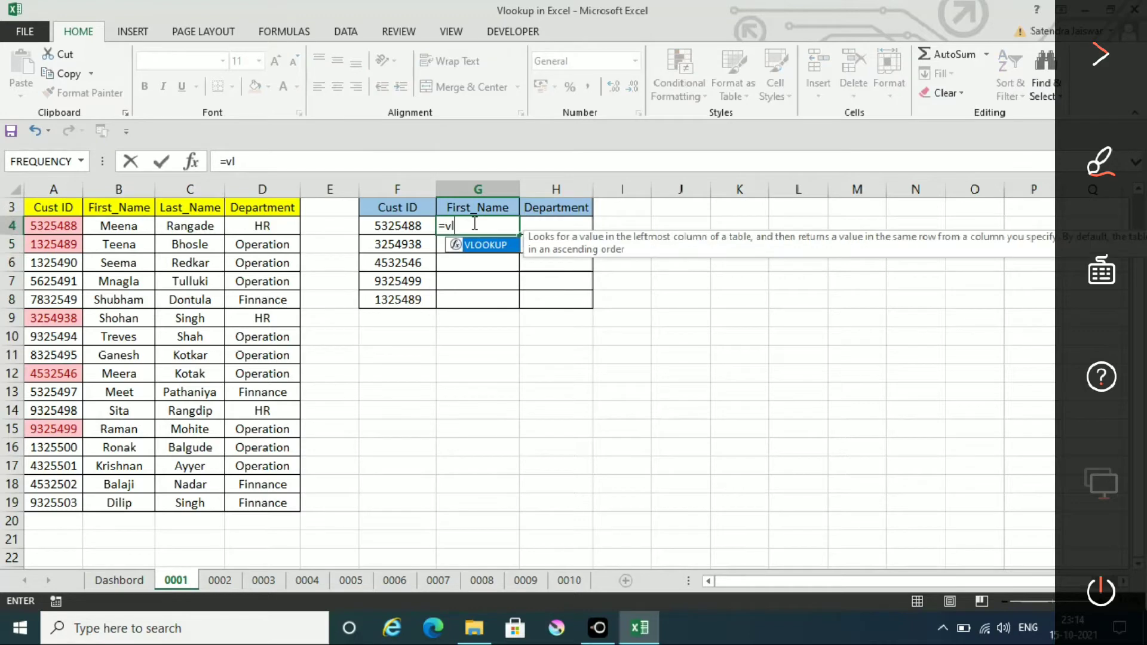
{"action": "key", "text": "Tab"}
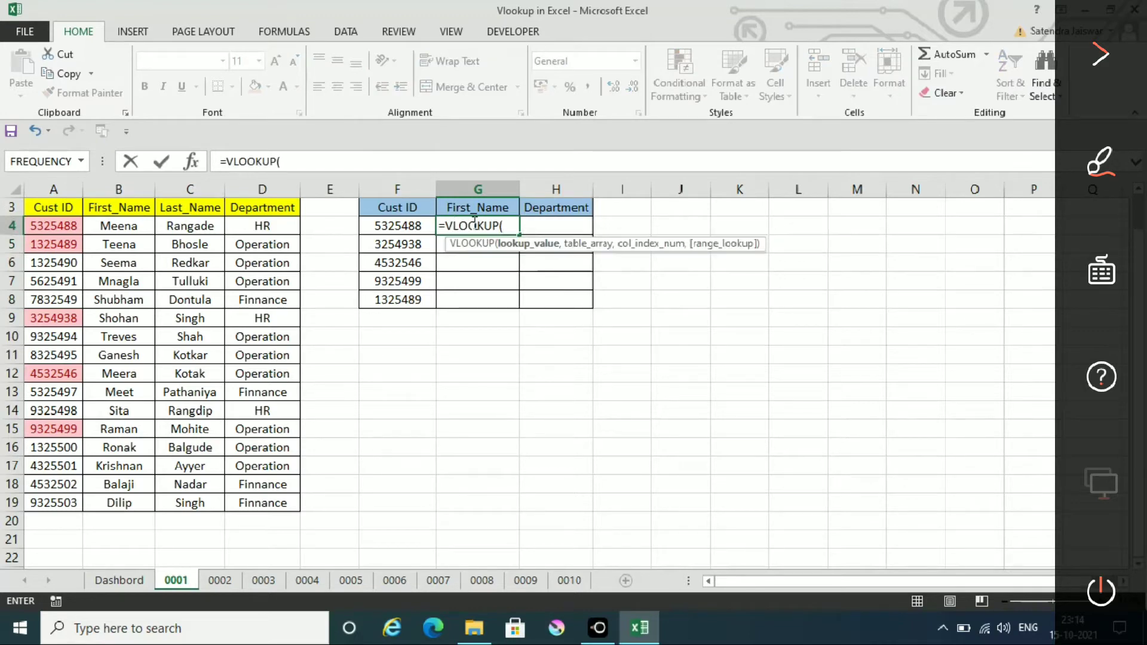
{"action": "left_click", "coordinate": [398, 226]}
{"action": "type", "text": ","}
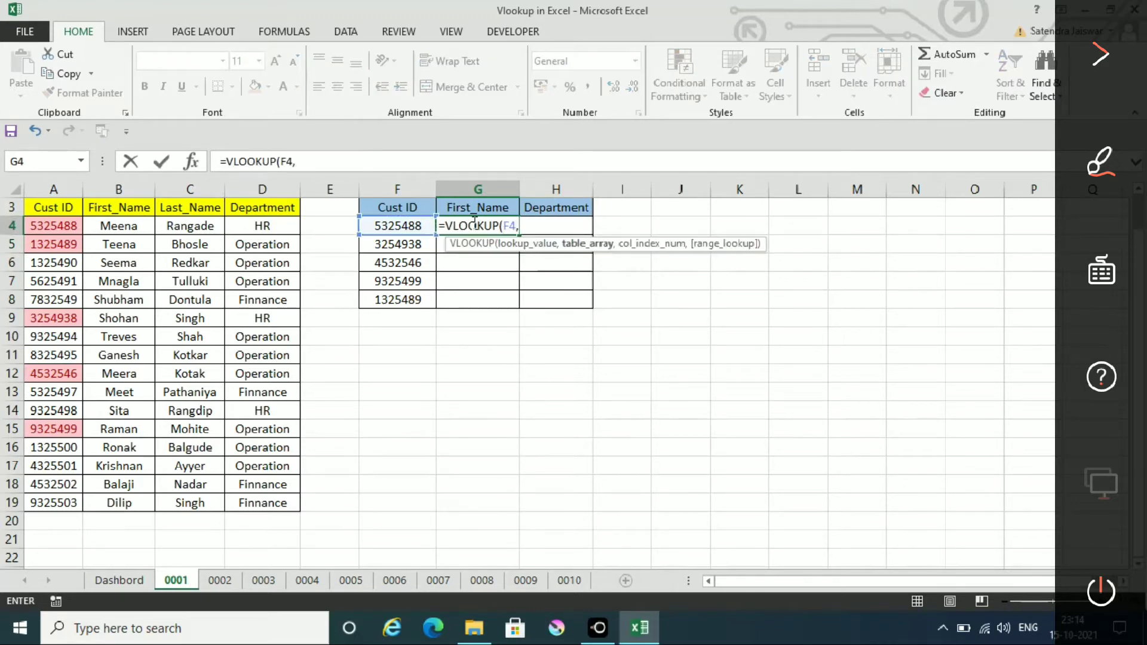
{"action": "left_click_drag", "start_coordinate": [64, 228], "coordinate": [282, 500]}
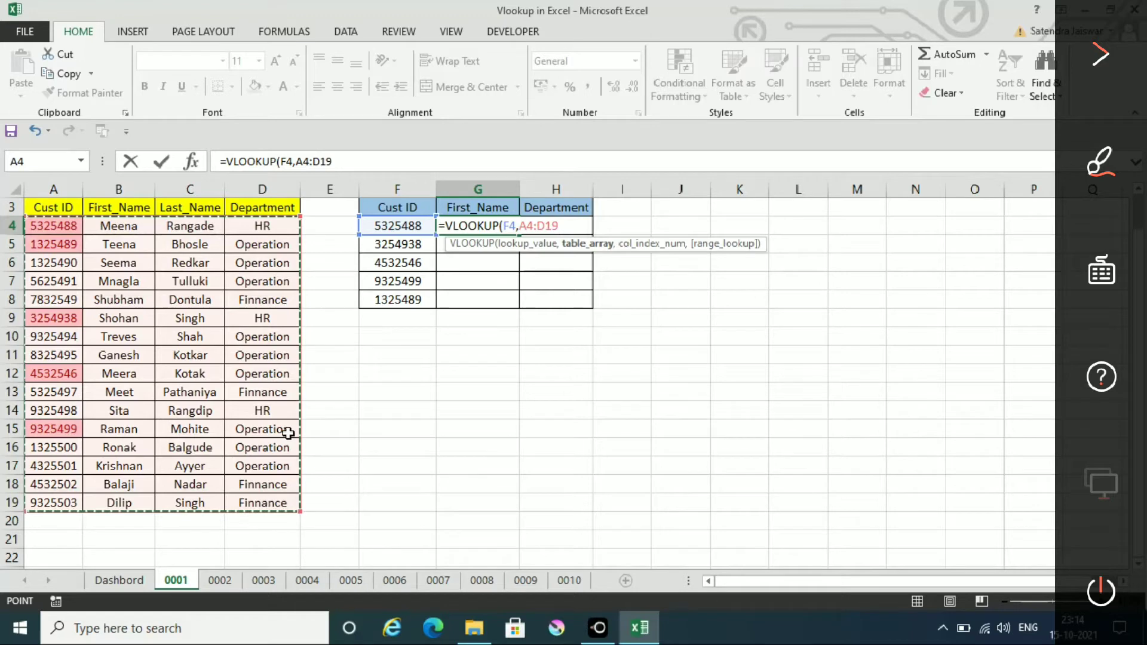
{"action": "key", "text": "Right"}
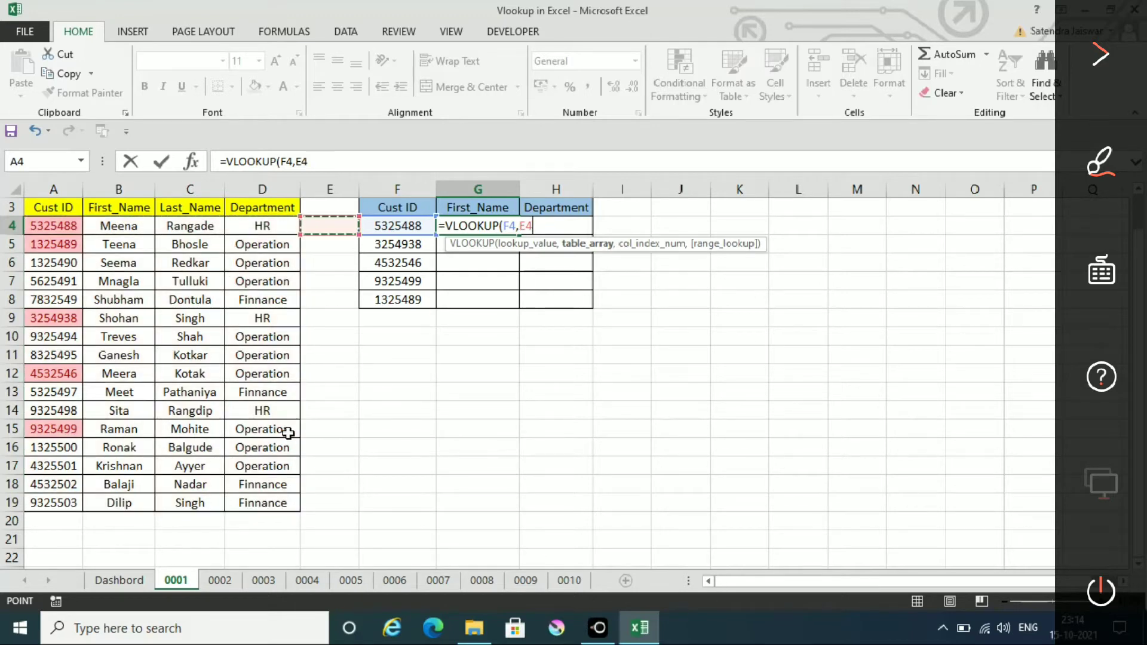
{"action": "key", "text": "Left"}
{"action": "key", "text": "Left"}
{"action": "key", "text": "Left"}
{"action": "key", "text": "Left"}
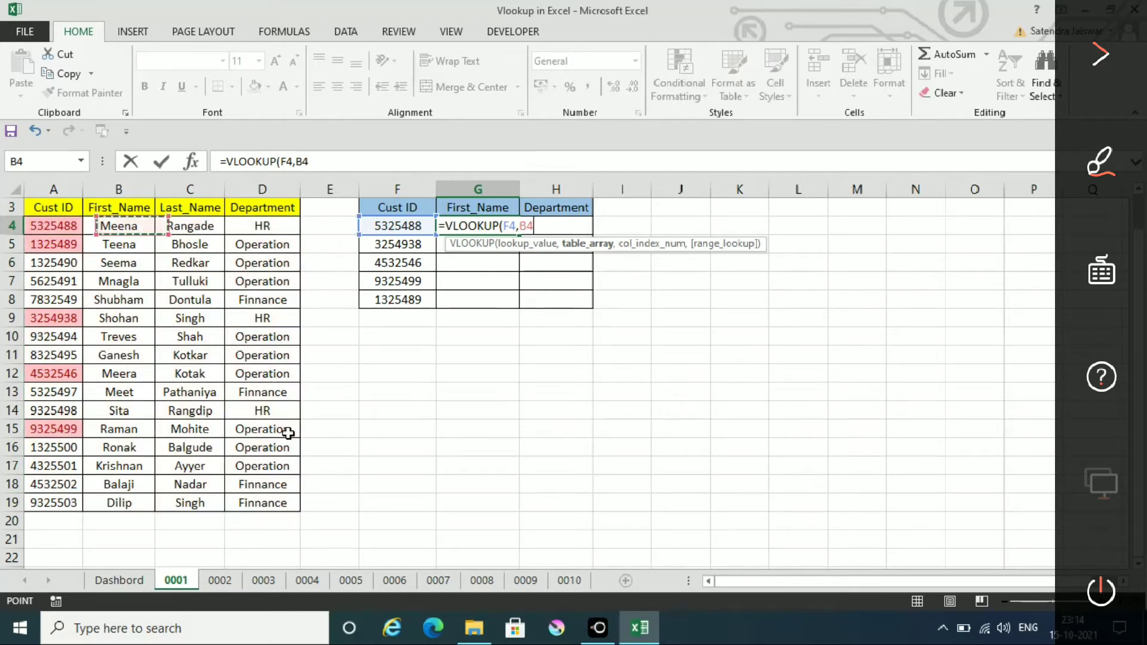
{"action": "key", "text": "shift+Right"}
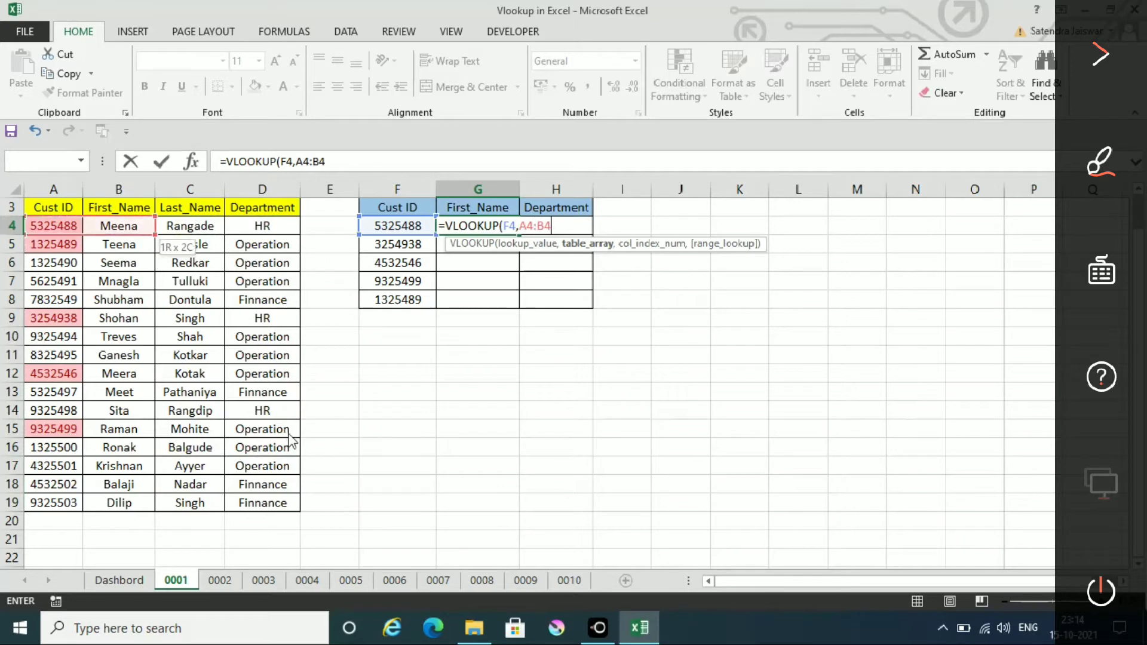
{"action": "key", "text": "Return"}
{"action": "key", "text": "Return"}
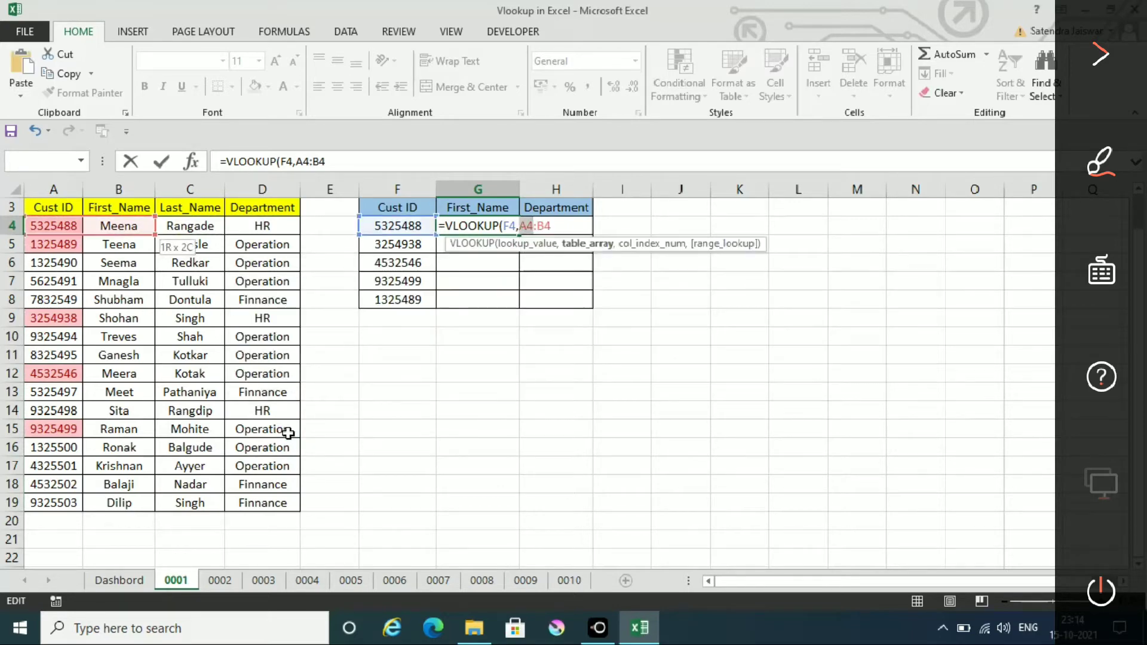
{"action": "key", "text": "Escape"}
{"action": "type", "text": "=vl"}
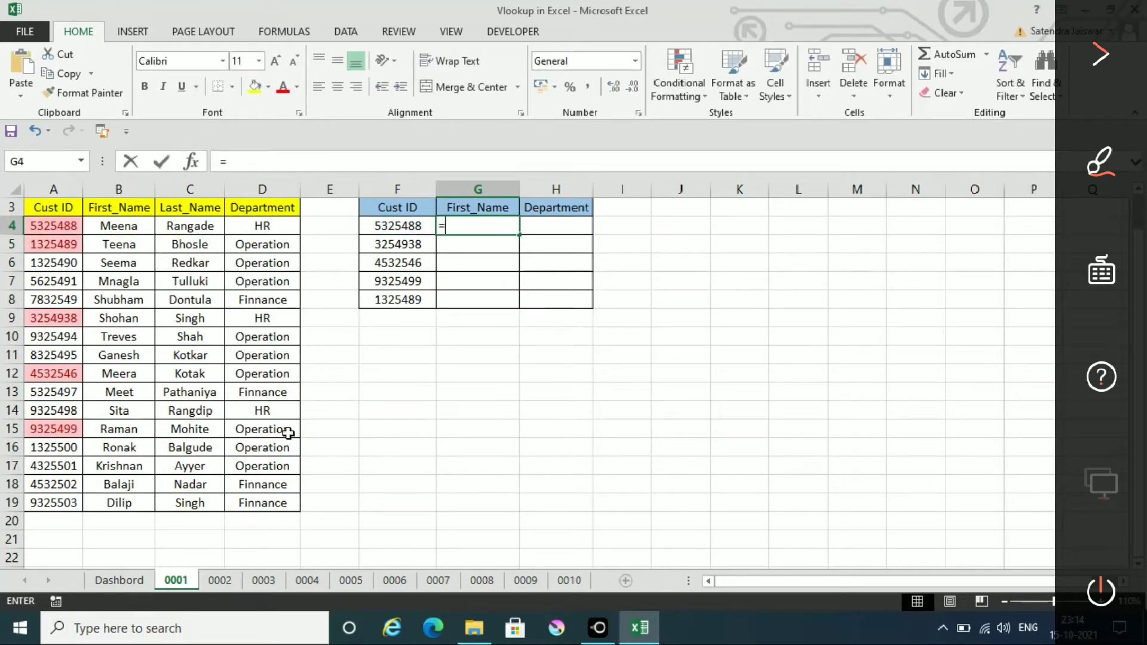
{"action": "key", "text": "Tab"}
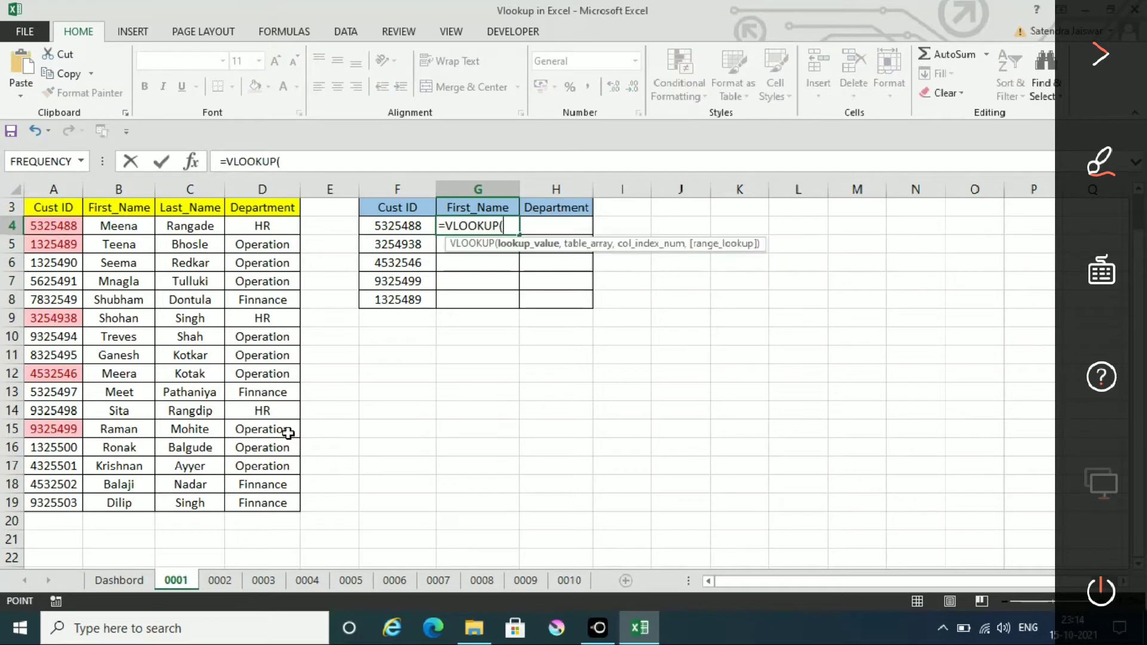
{"action": "type", "text": "F4"}
{"action": "key", "text": "Return"}
{"action": "key", "text": "Return"}
{"action": "key", "text": "Escape"}
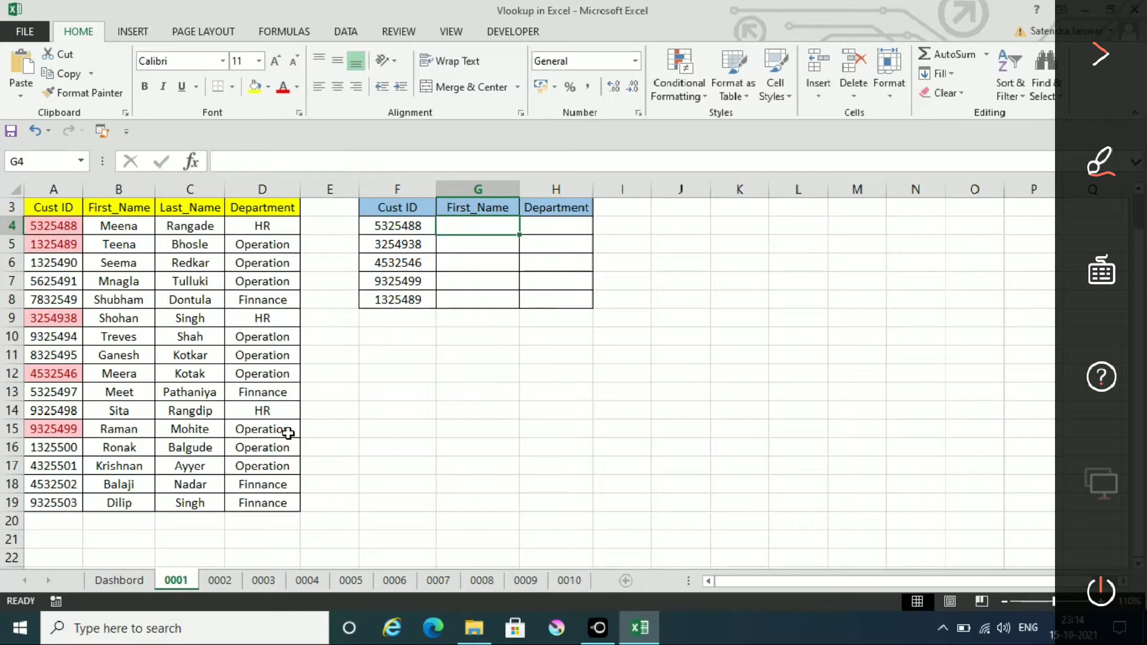
Start a VLOOKUP formula in G4 with F4 as the lookup value and A4:D19 as the table range.
{"action": "type", "text": "=vl"}
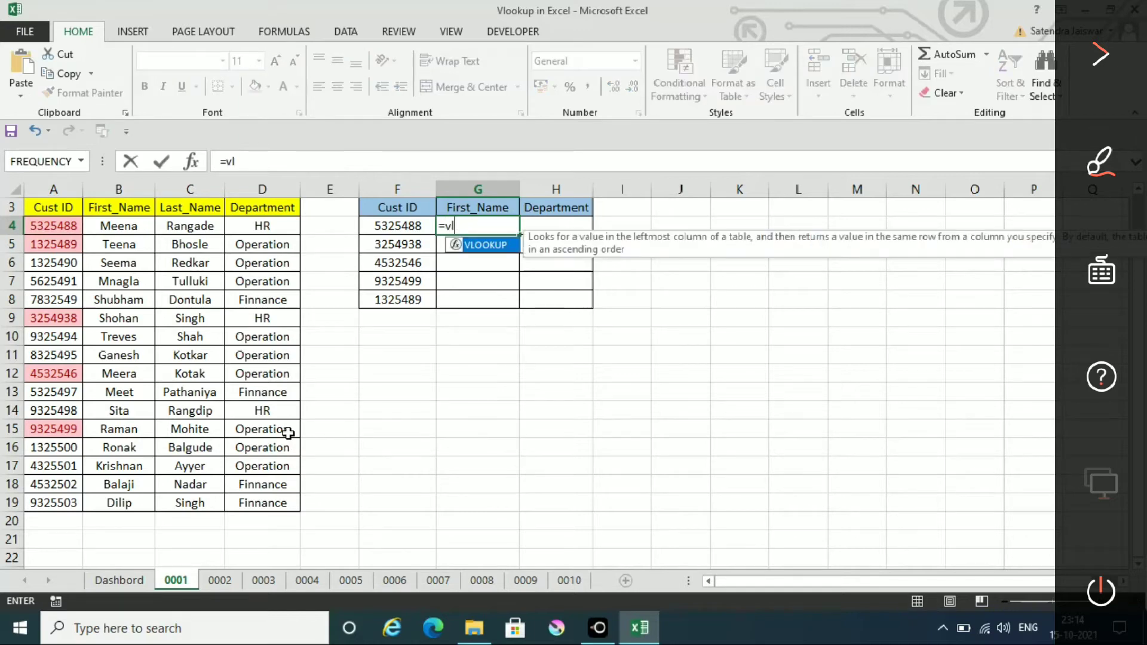
{"action": "key", "text": "Tab"}
{"action": "left_click", "coordinate": [399, 226]}
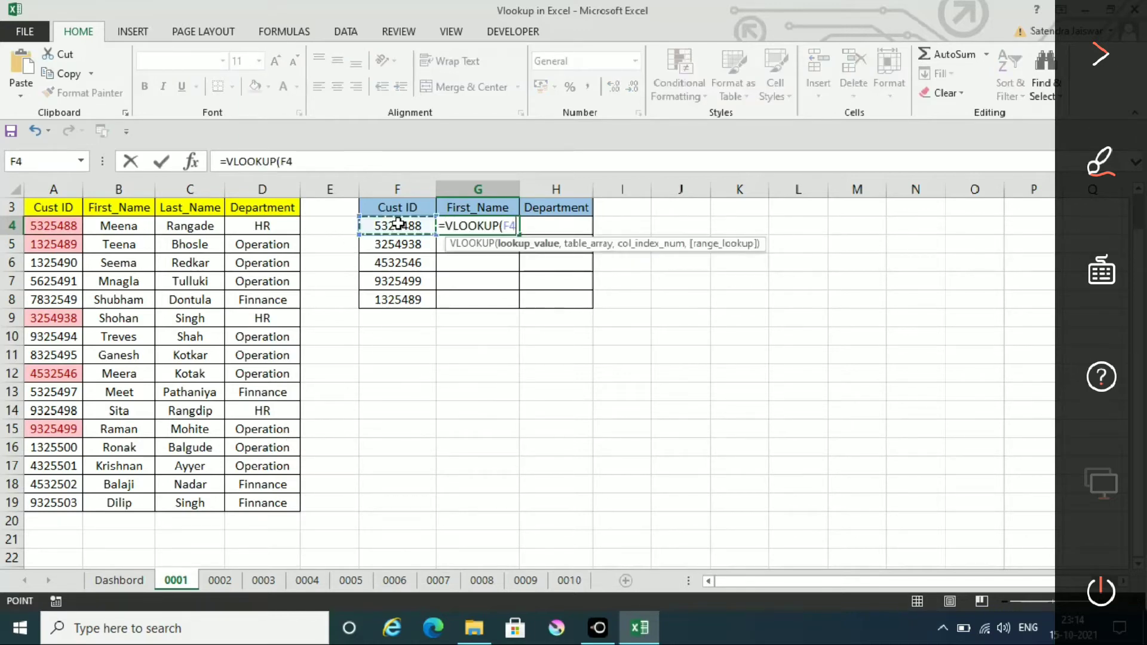
{"action": "type", "text": ","}
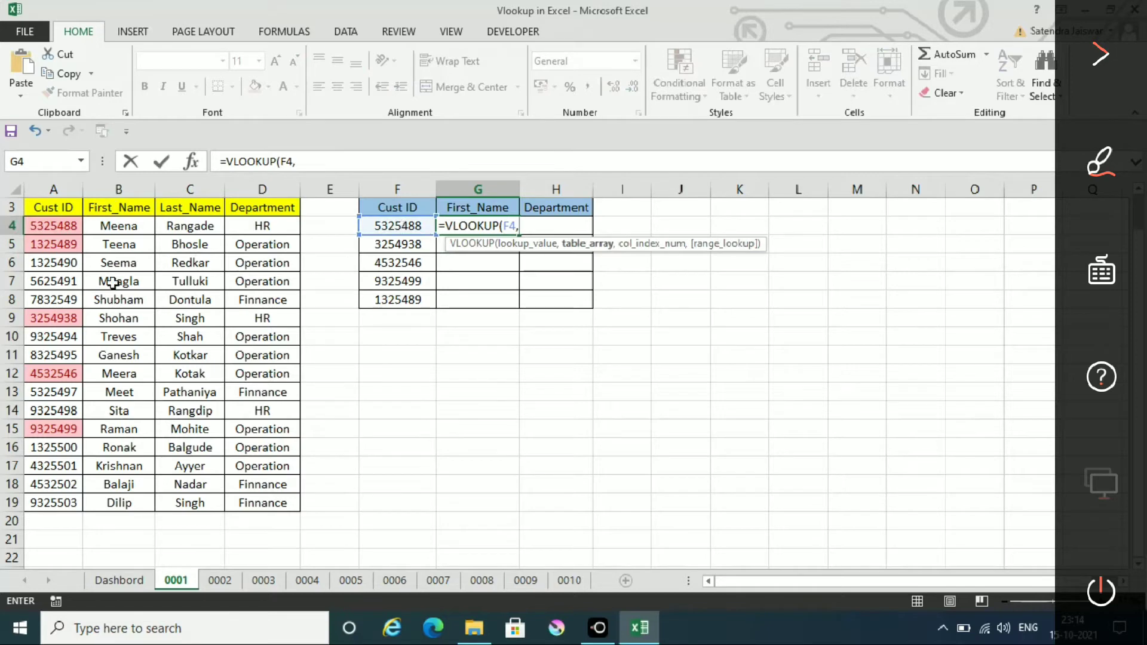
{"action": "left_click", "coordinate": [57, 223]}
{"action": "left_click_drag", "start_coordinate": [58, 223], "coordinate": [297, 509]}
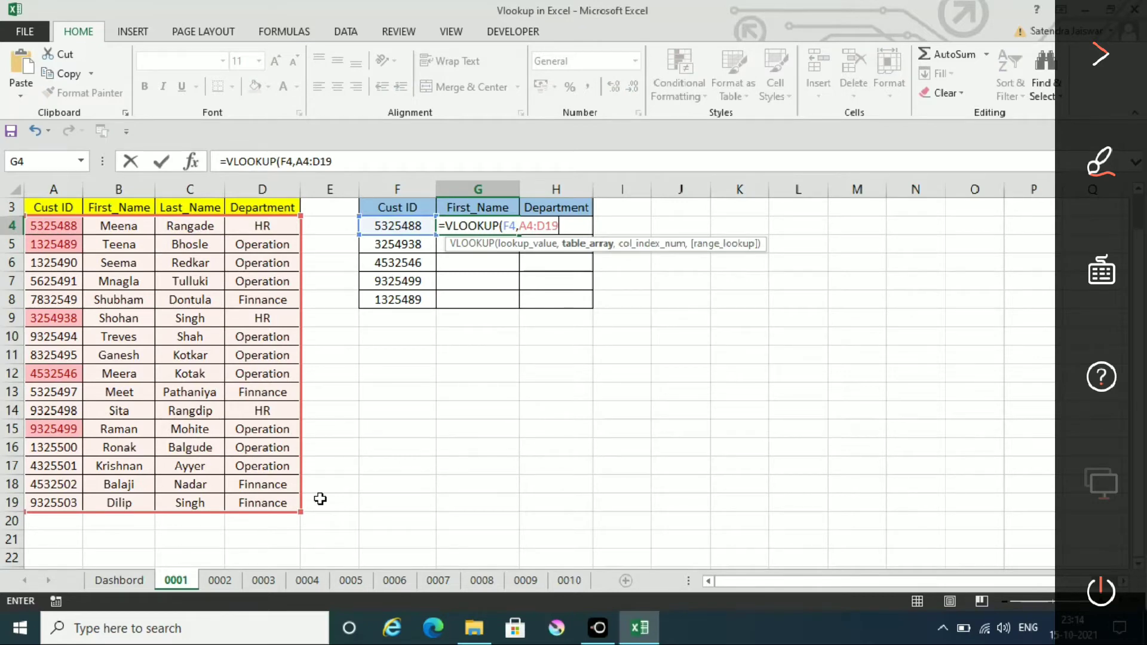
{"action": "key", "text": "Return"}
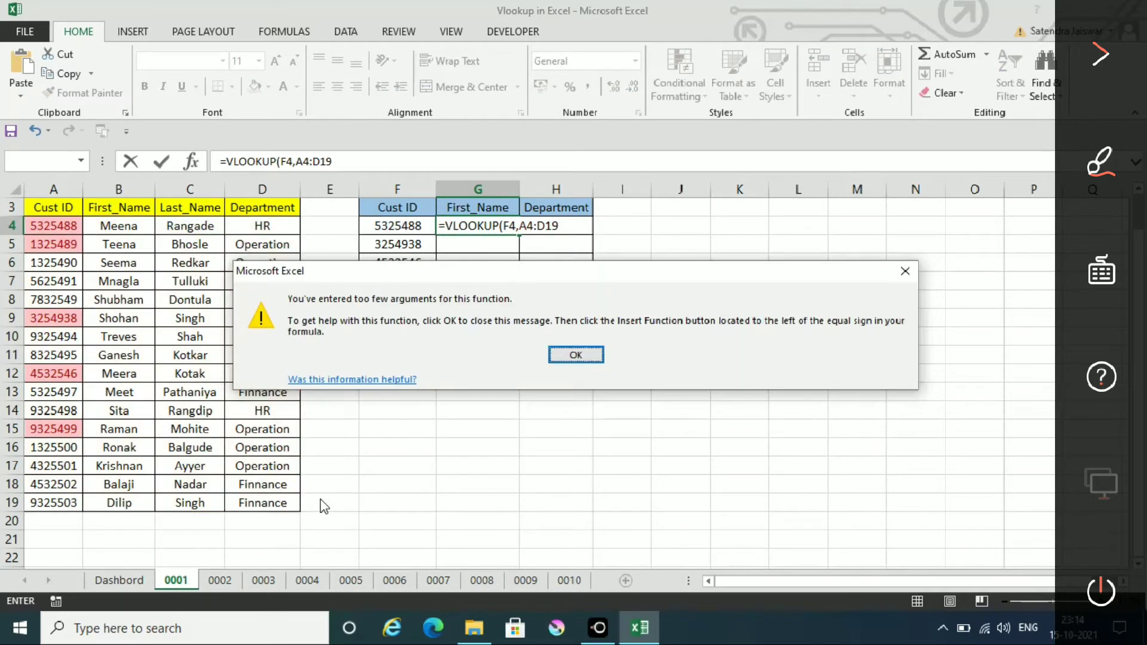
{"action": "key", "text": "Return"}
{"action": "left_click", "coordinate": [384, 161]}
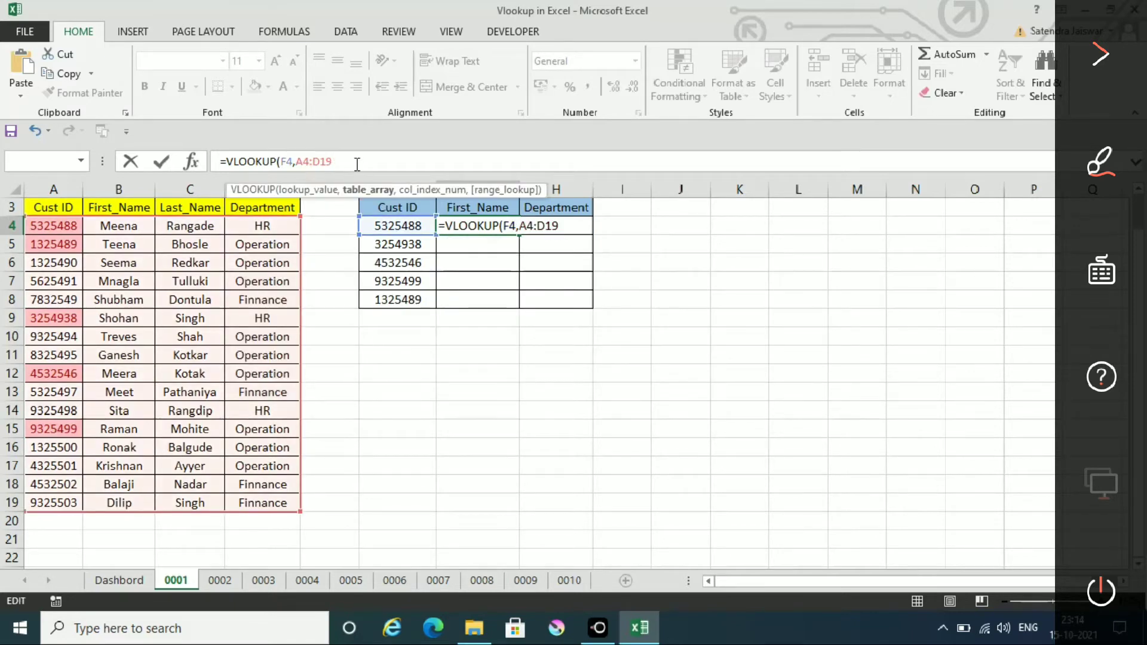
{"action": "key", "text": "Return"}
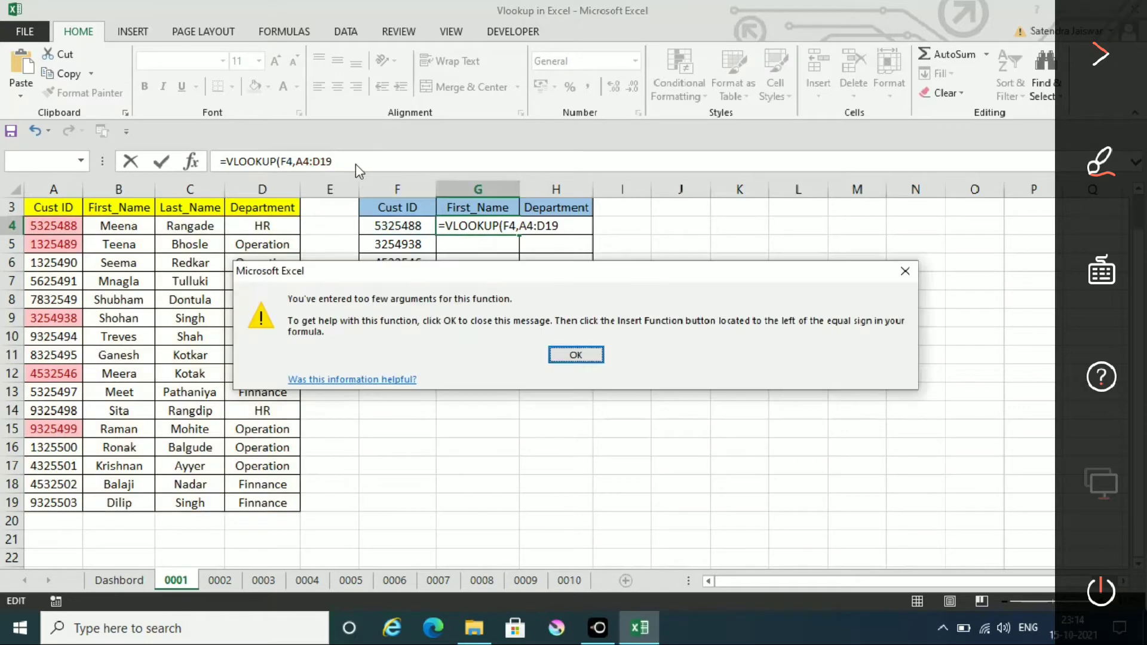
{"action": "key", "text": "Return"}
{"action": "key", "text": "alt+F4"}
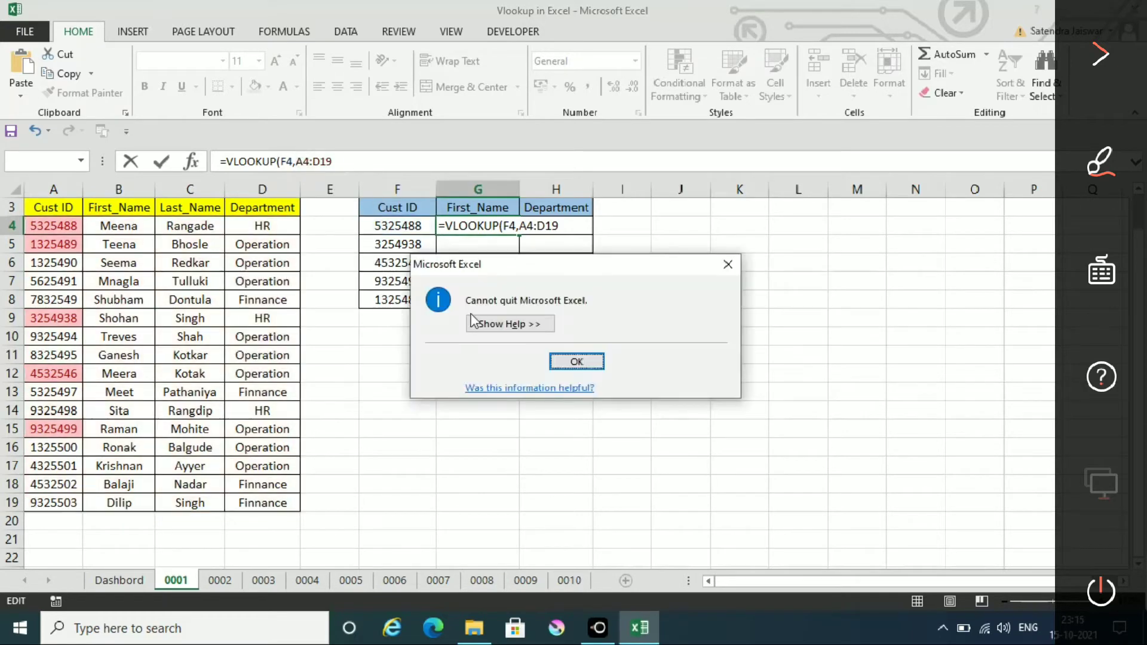
{"action": "left_click", "coordinate": [576, 361]}
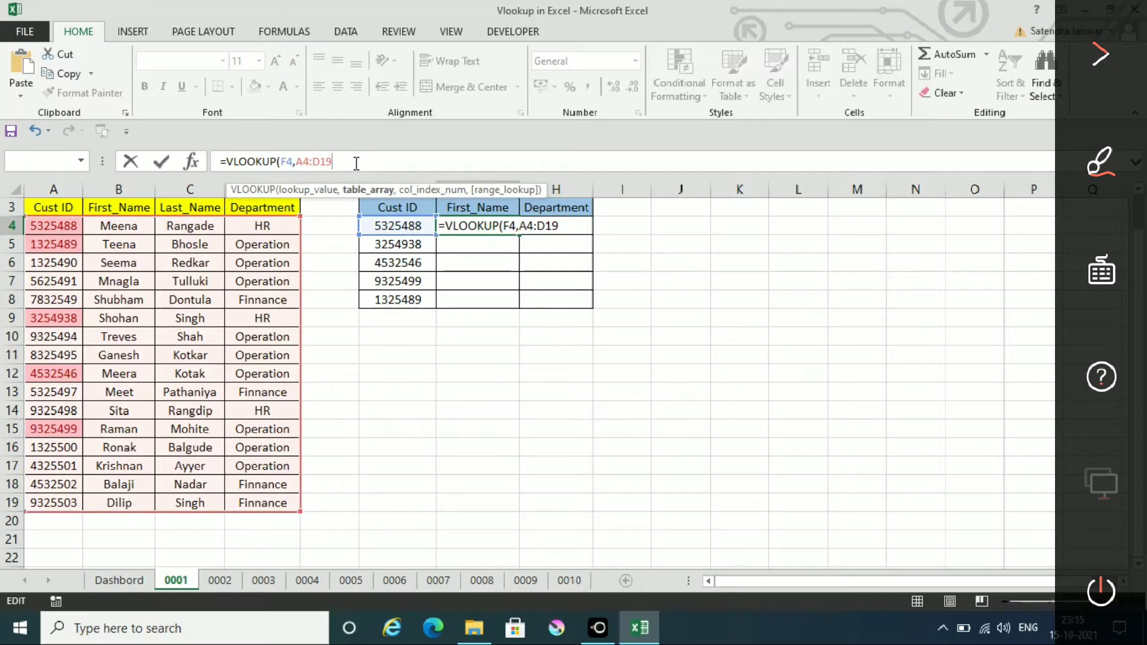
Anchor the end of the table range as $D$19 and complete the G4 formula with column index 2 and range lookup 0.
{"action": "key", "text": "F4"}
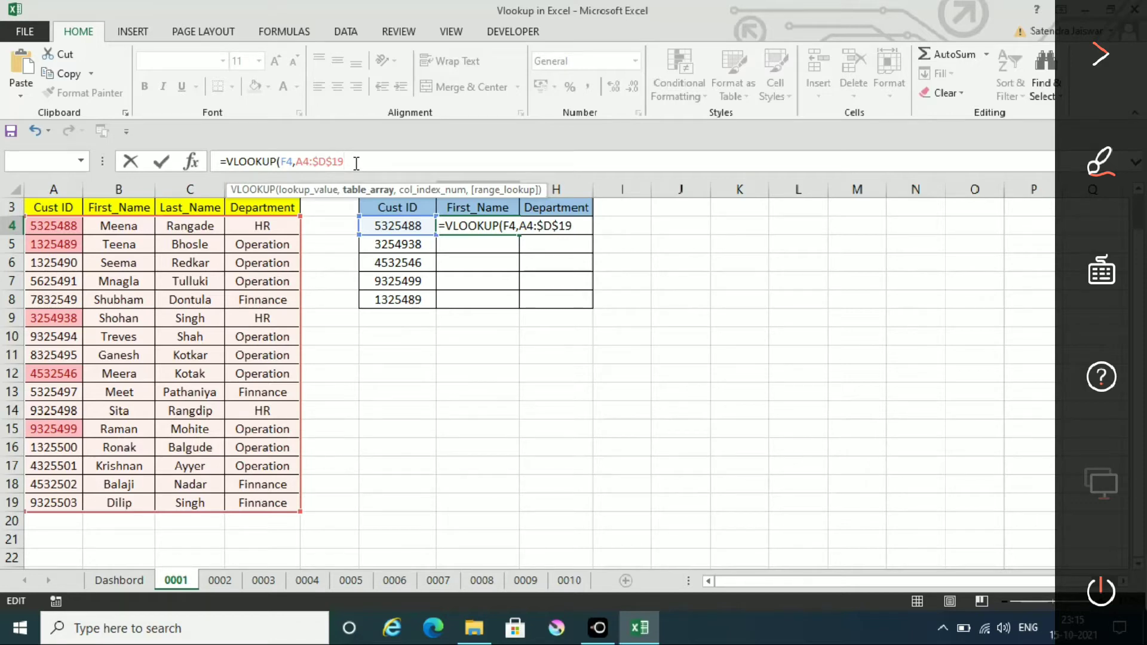
{"action": "type", "text": ",2,"}
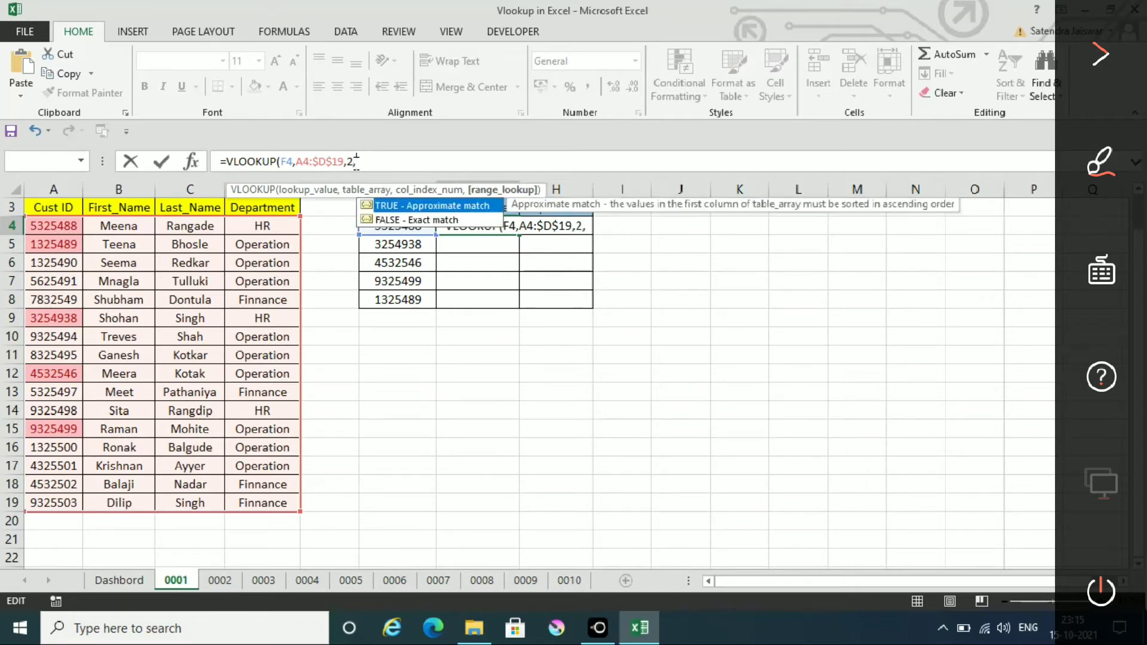
{"action": "type", "text": "0)"}
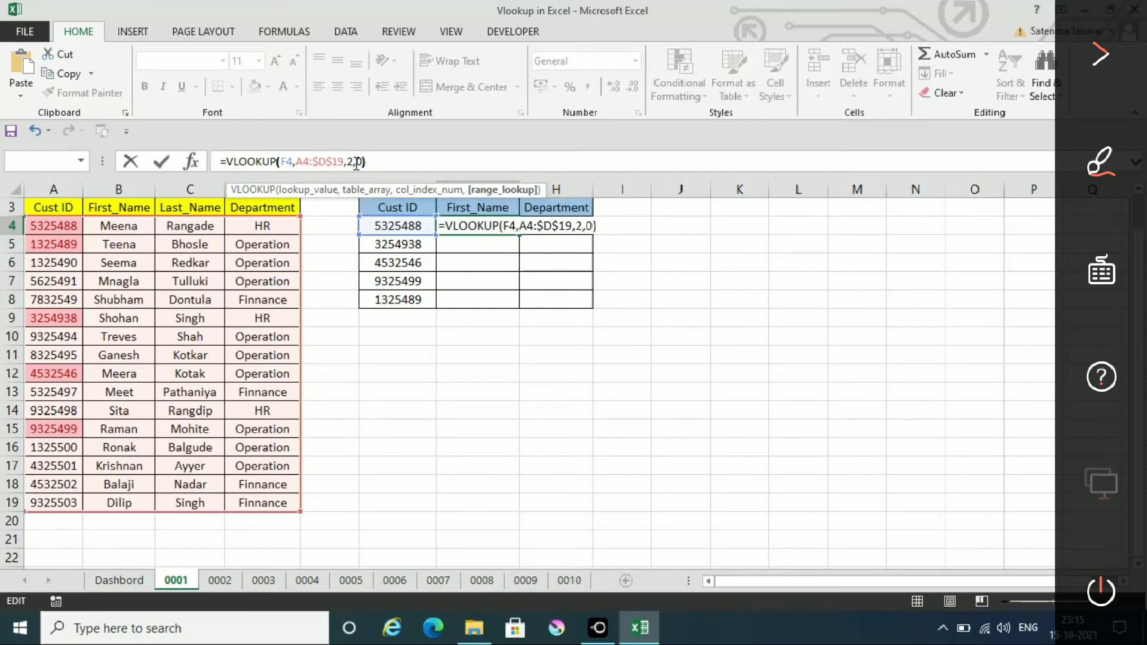
{"action": "key", "text": "Return"}
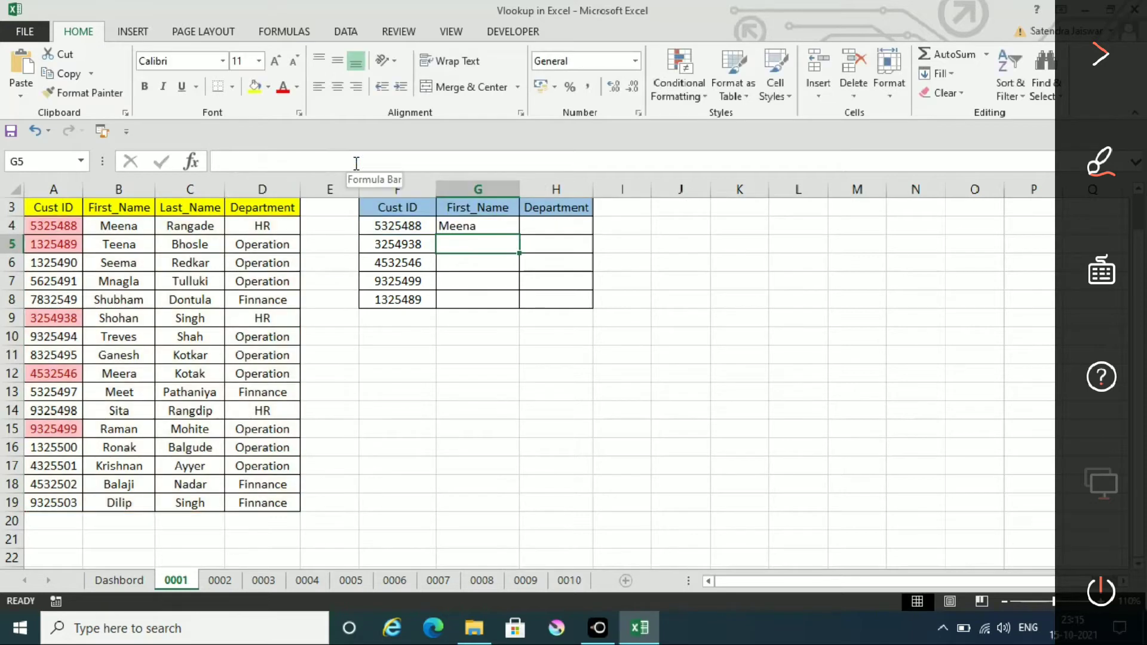
Fill the G4 VLOOKUP formula down through G8 and select G8.
{"action": "left_click", "coordinate": [486, 225]}
{"action": "left_click_drag", "start_coordinate": [519, 234], "coordinate": [518, 310]}
{"action": "left_click", "coordinate": [484, 303]}
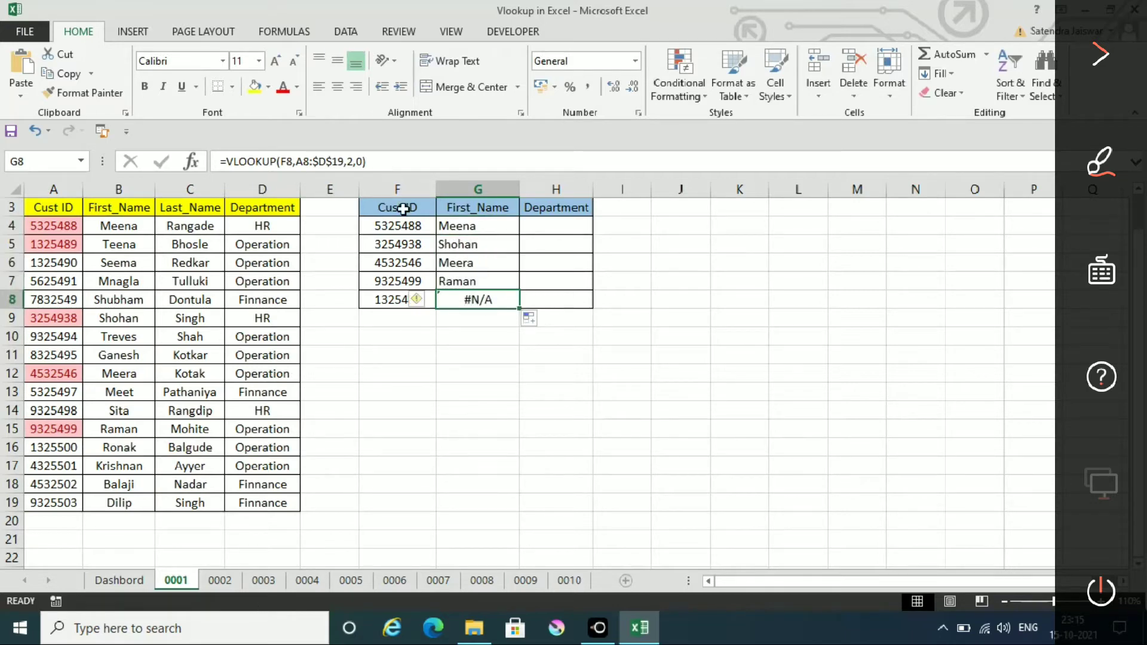
{"action": "left_click", "coordinate": [323, 165]}
{"action": "key", "text": "Delete"}
{"action": "key", "text": "Delete"}
{"action": "key", "text": "Delete"}
{"action": "key", "text": "Delete"}
{"action": "key", "text": "Delete"}
{"action": "key", "text": "Delete"}
{"action": "key", "text": "Delete"}
{"action": "key", "text": "Delete"}
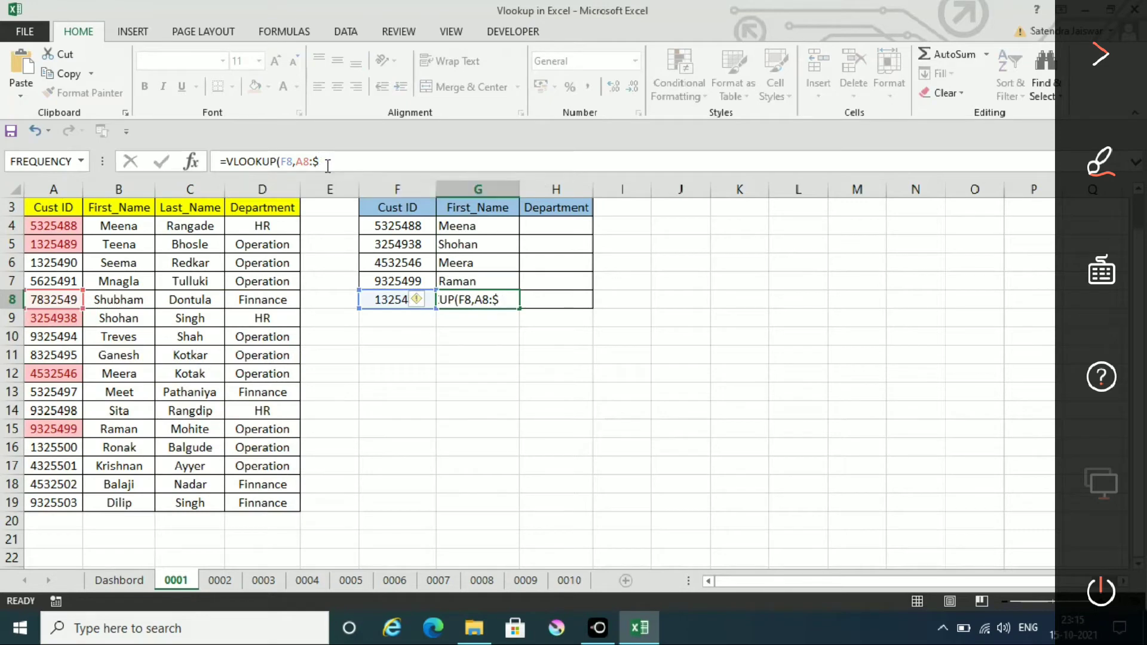
{"action": "key", "text": "Escape"}
Examine how the table range is referenced in the VLOOKUP formulas in G4 and G5.
{"action": "left_click", "coordinate": [480, 226]}
{"action": "left_click", "coordinate": [345, 166]}
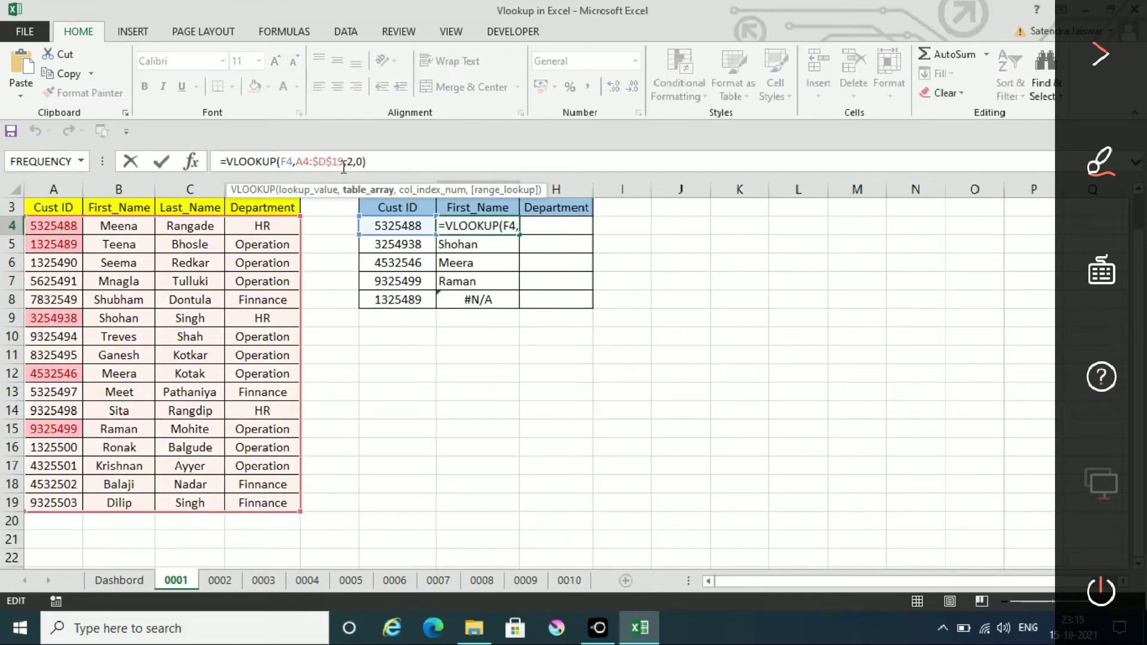
{"action": "left_click", "coordinate": [511, 223]}
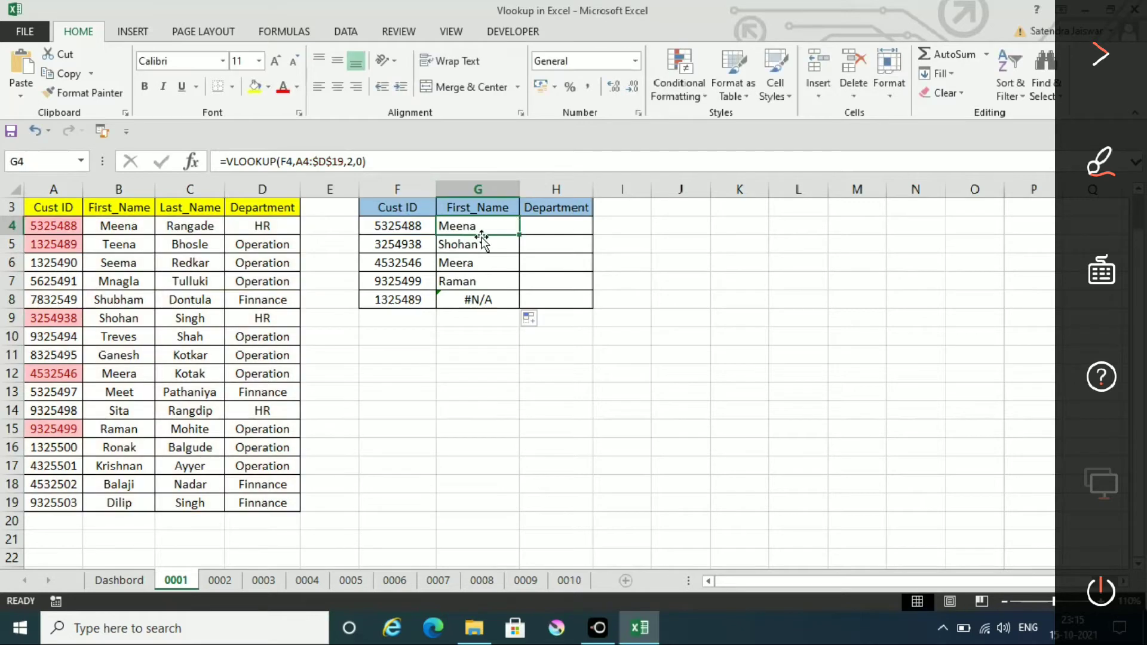
{"action": "left_click", "coordinate": [467, 245]}
{"action": "left_click", "coordinate": [321, 162]}
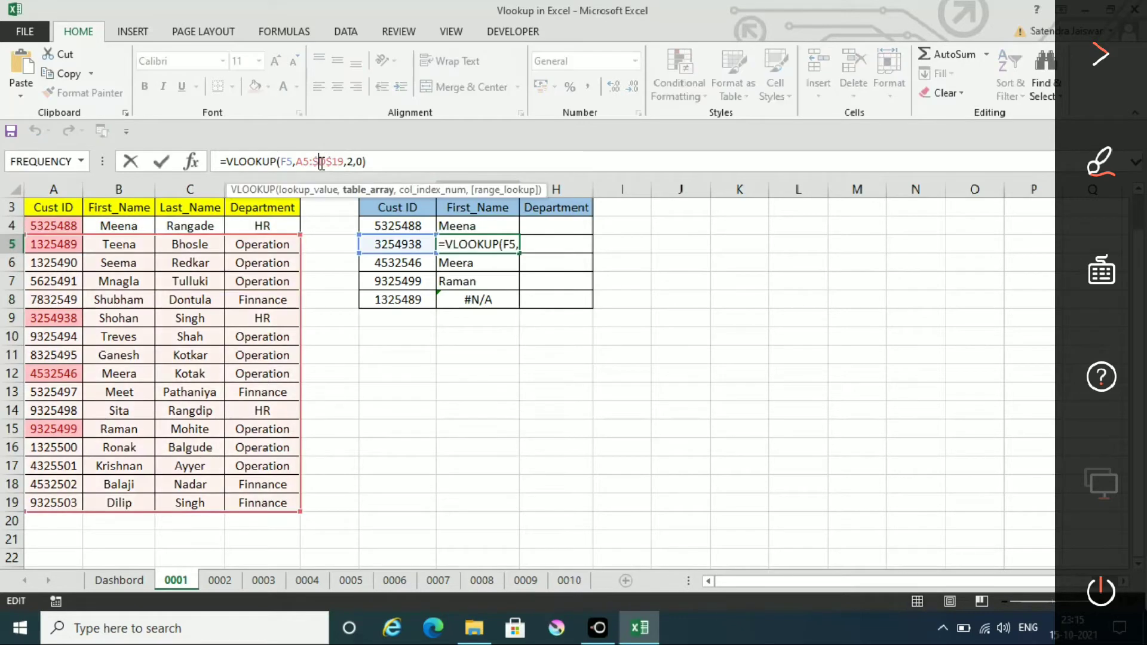
{"action": "key", "text": "Escape"}
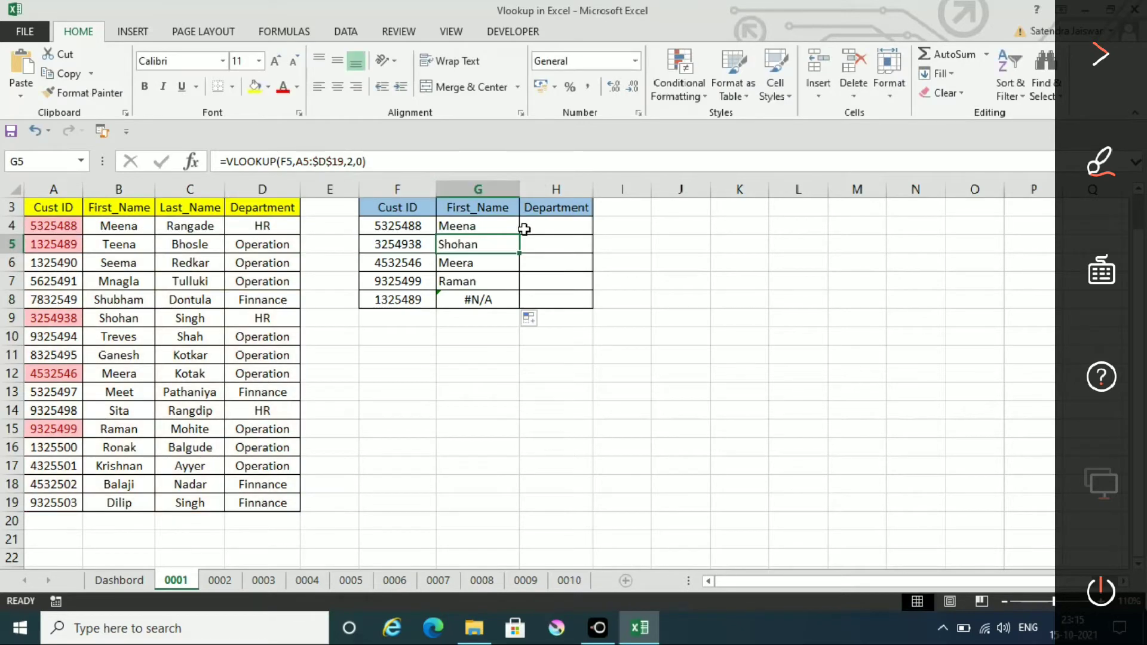
{"action": "left_click", "coordinate": [476, 226]}
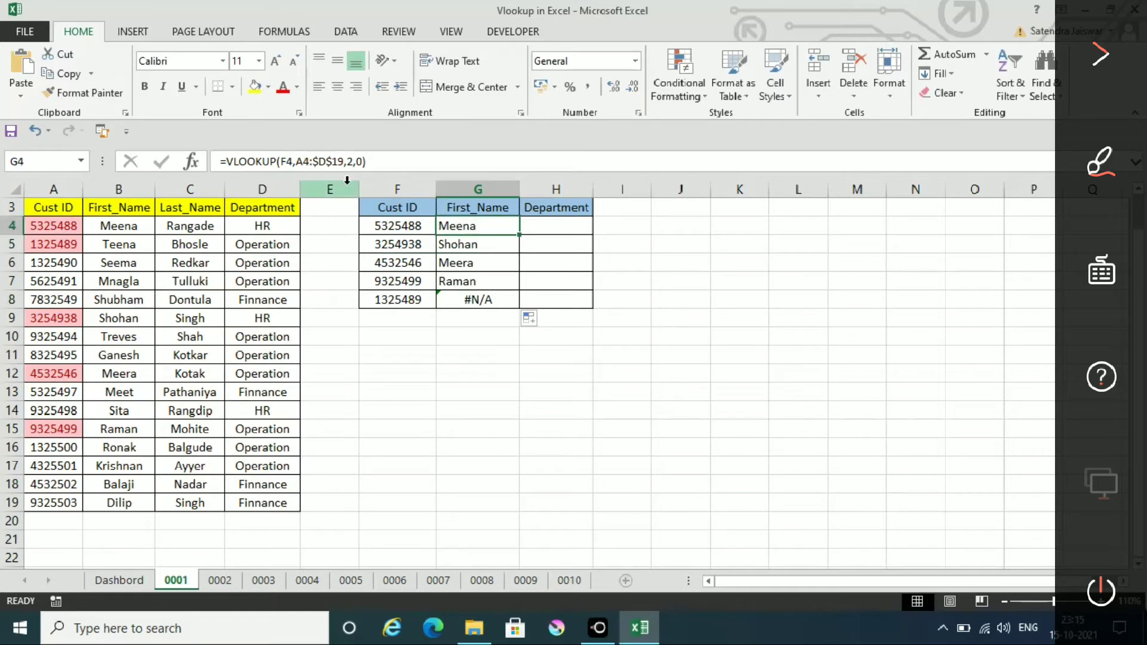
{"action": "left_click", "coordinate": [325, 162]}
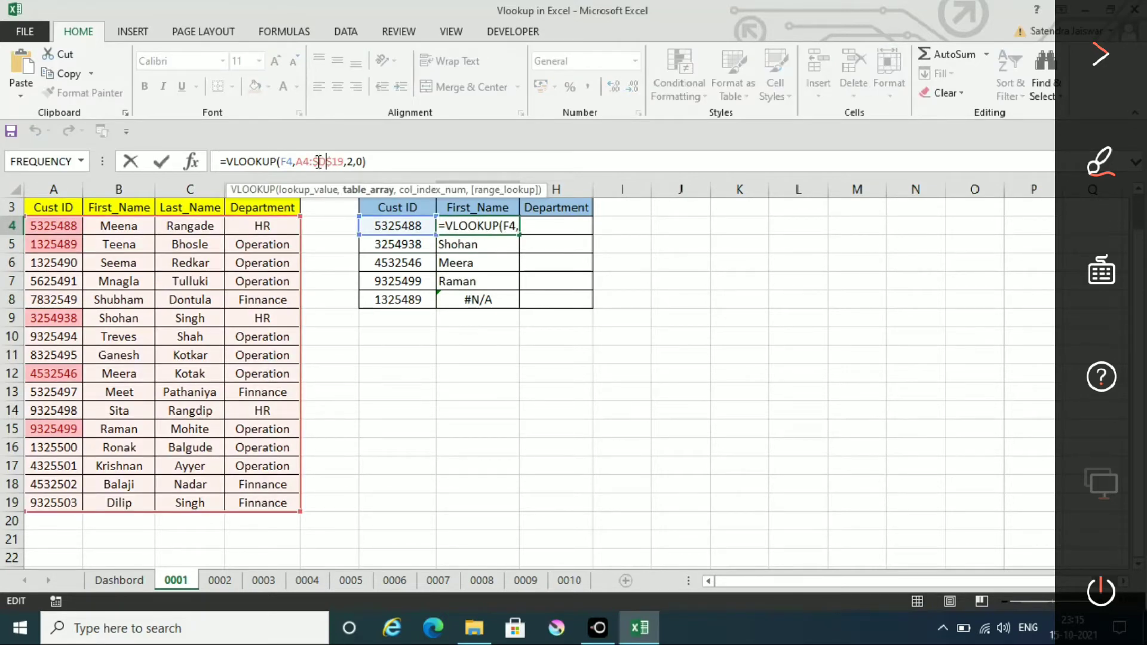
{"action": "left_click", "coordinate": [470, 224]}
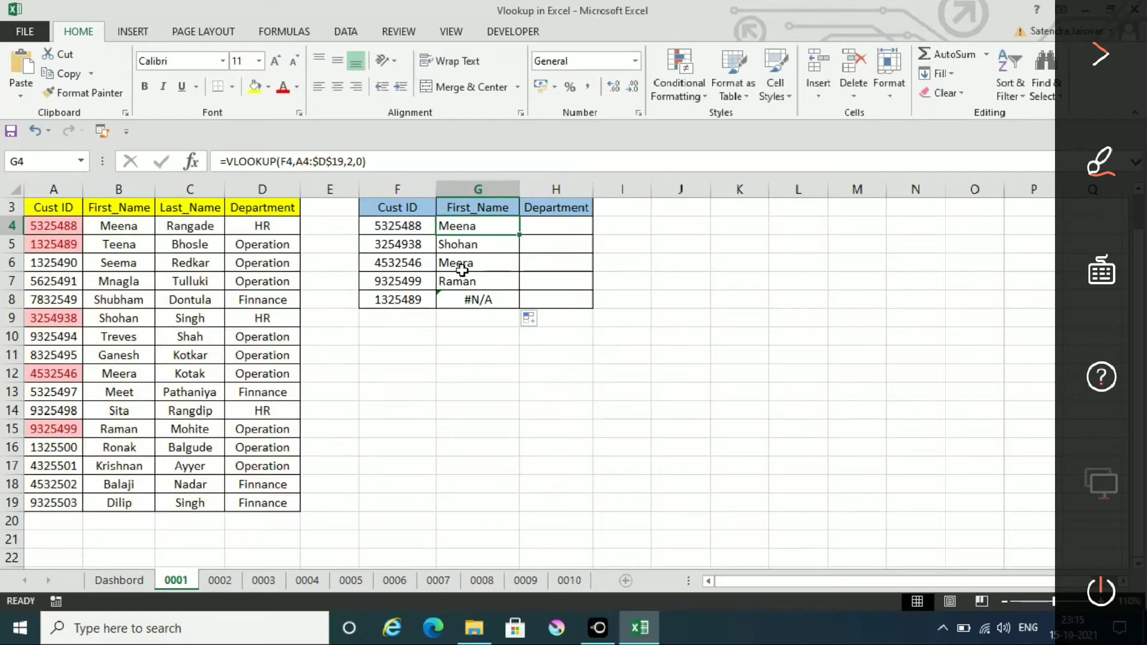
Examine how the table range is referenced in the VLOOKUP formulas in G4, G6 and G7.
{"action": "left_click", "coordinate": [467, 265]}
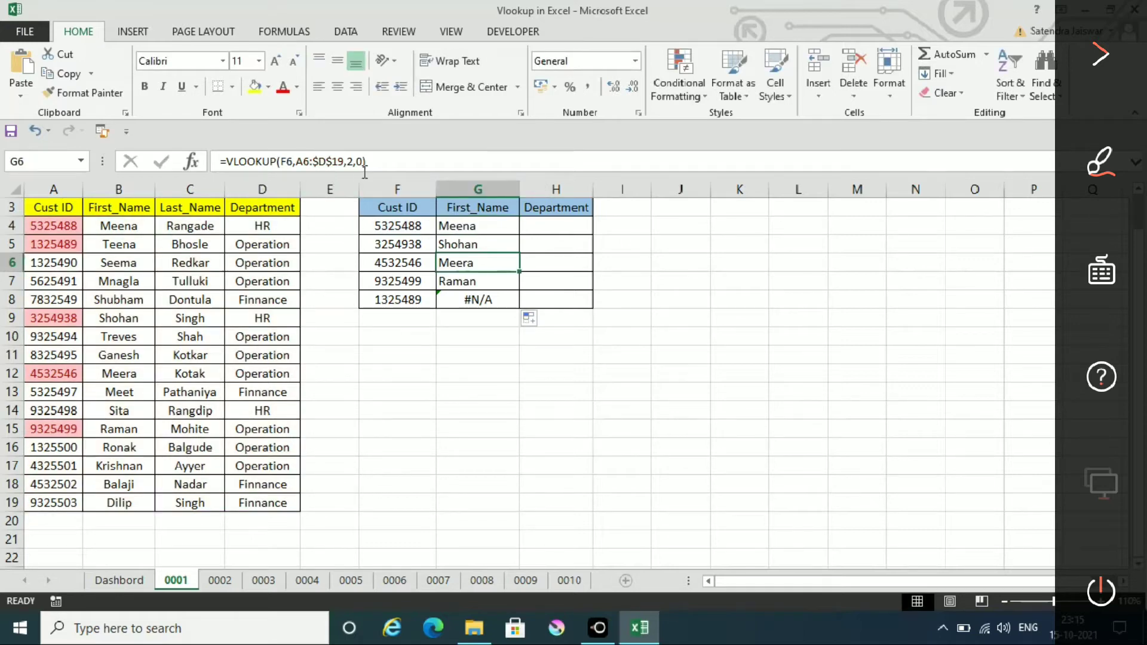
{"action": "left_click", "coordinate": [336, 161]}
{"action": "left_click", "coordinate": [499, 227]}
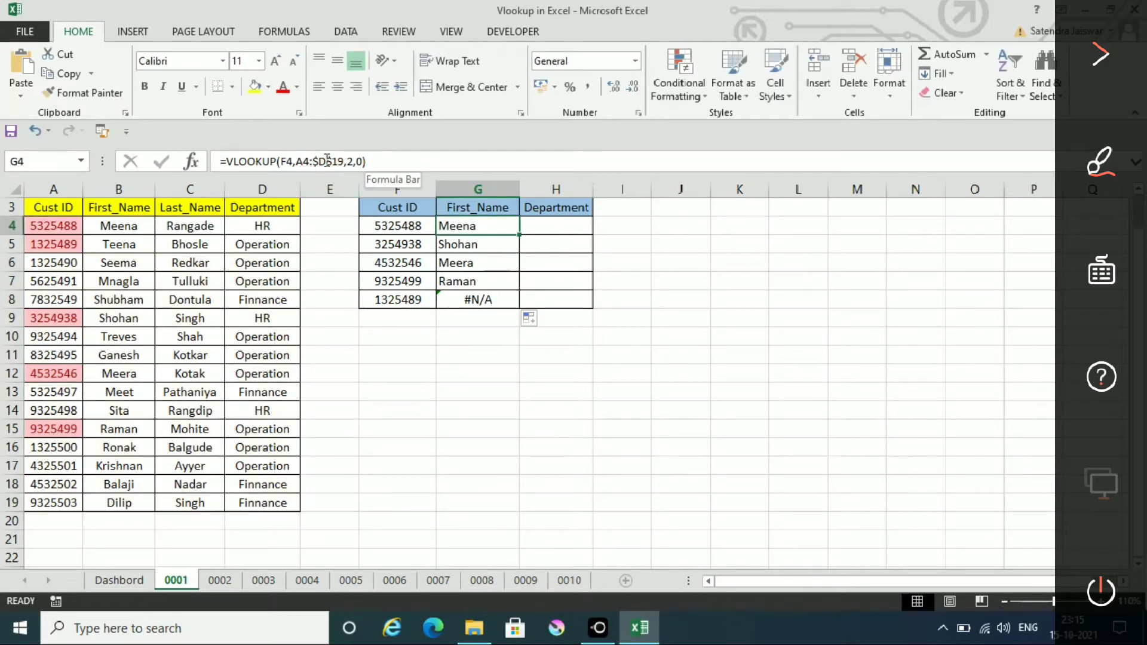
{"action": "left_click", "coordinate": [474, 267]}
{"action": "left_click", "coordinate": [315, 163]}
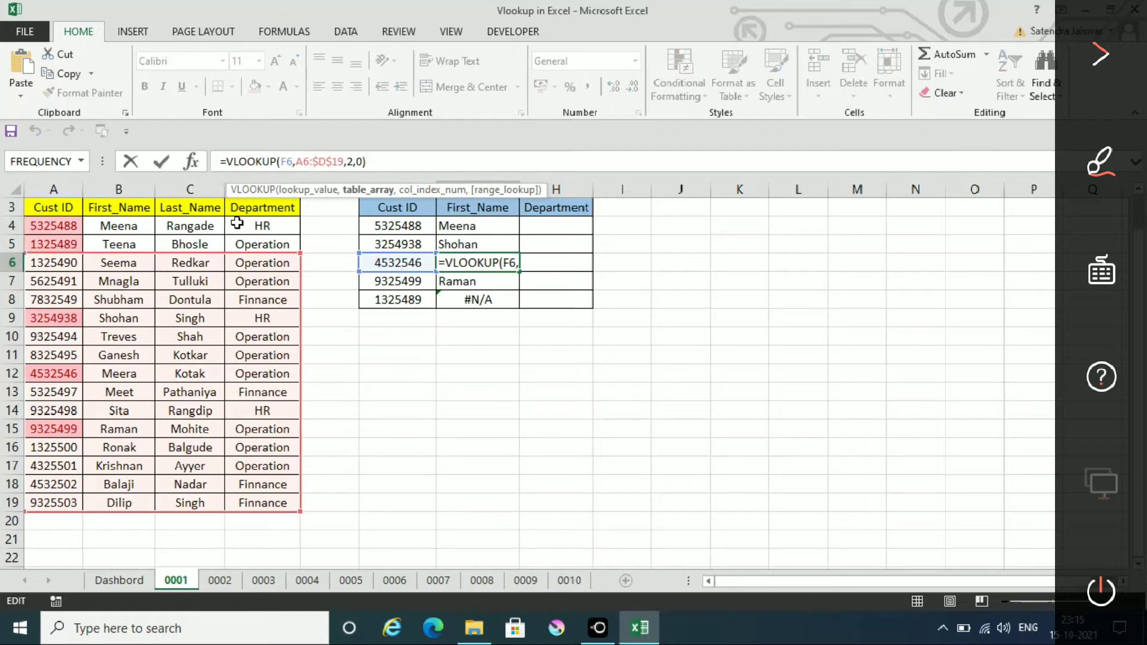
{"action": "key", "text": "Return"}
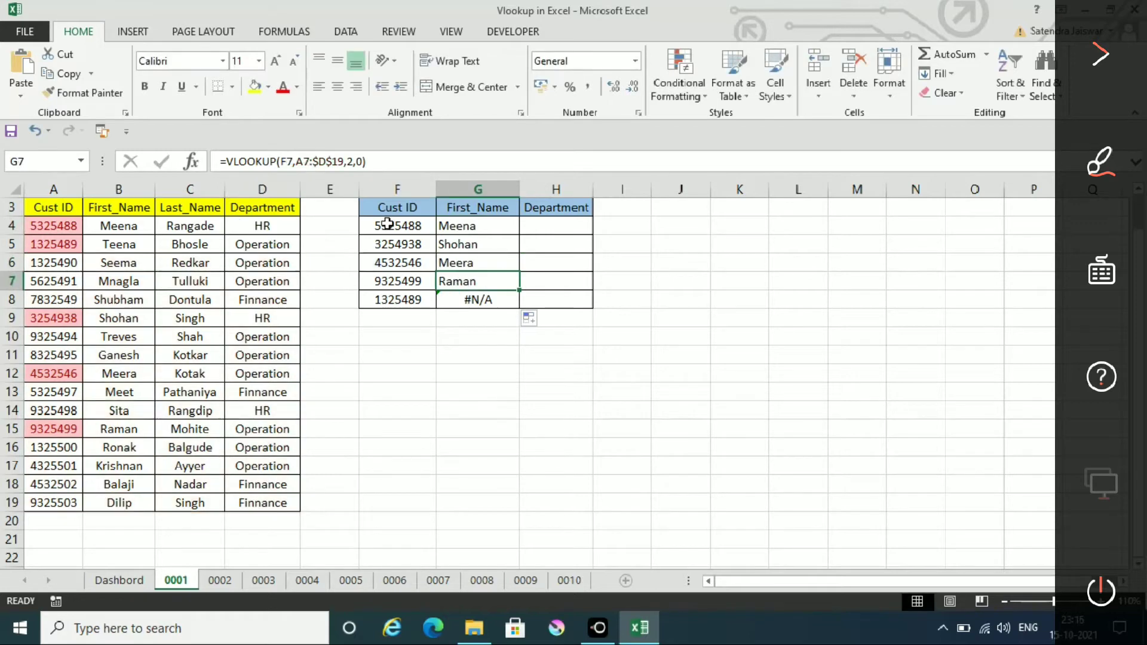
{"action": "left_click", "coordinate": [316, 162]}
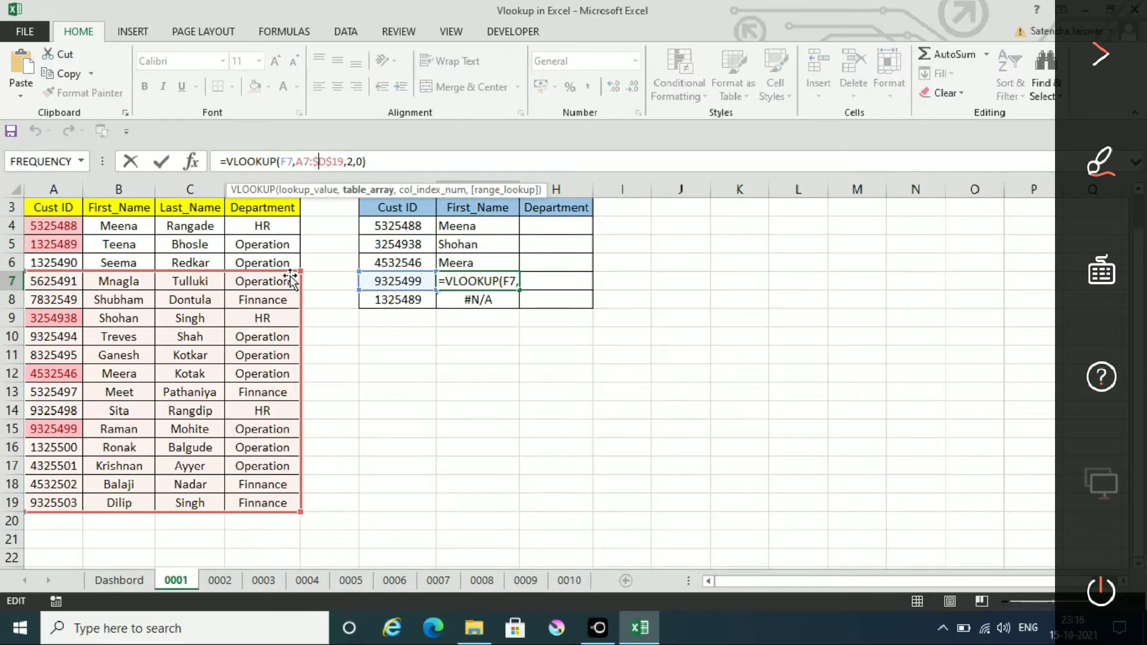
Clear the VLOOKUP formulas from G4:G8 in the First_Name column.
{"action": "left_click", "coordinate": [461, 226]}
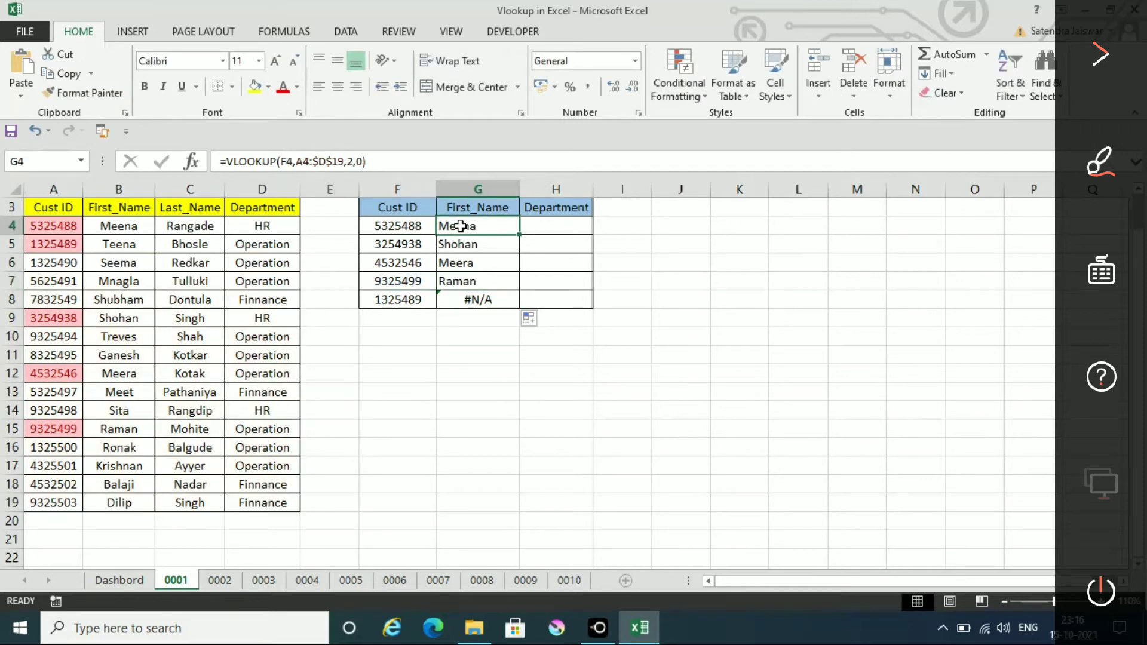
{"action": "key", "text": "shift+Down"}
{"action": "key", "text": "shift+Down"}
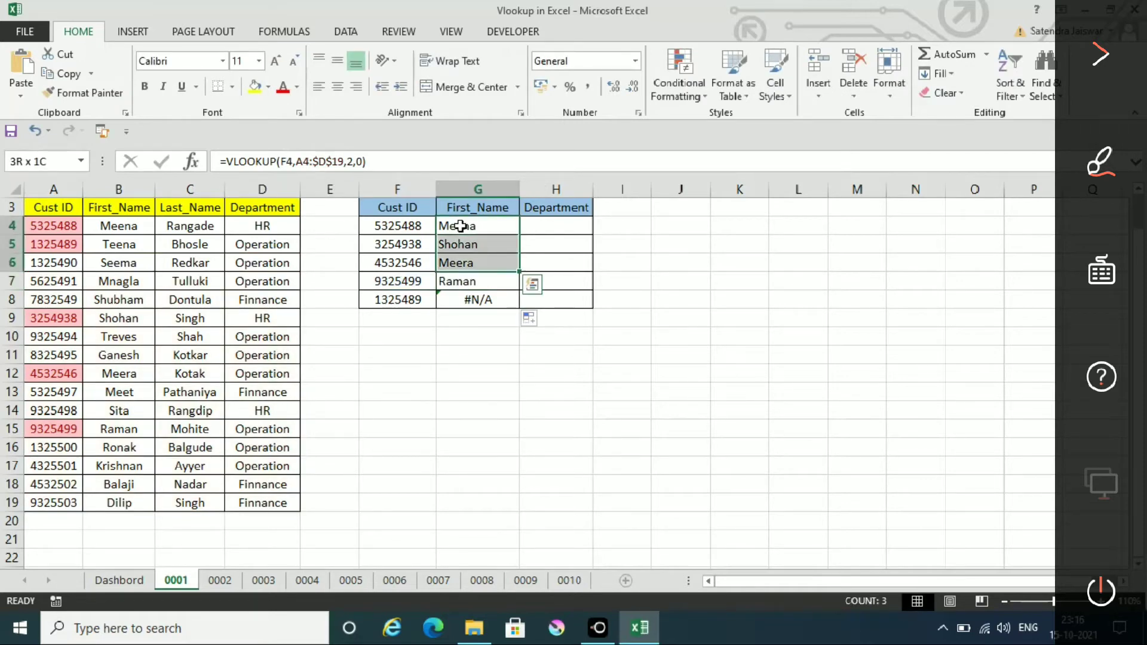
{"action": "key", "text": "shift+Down"}
{"action": "key", "text": "shift+Down"}
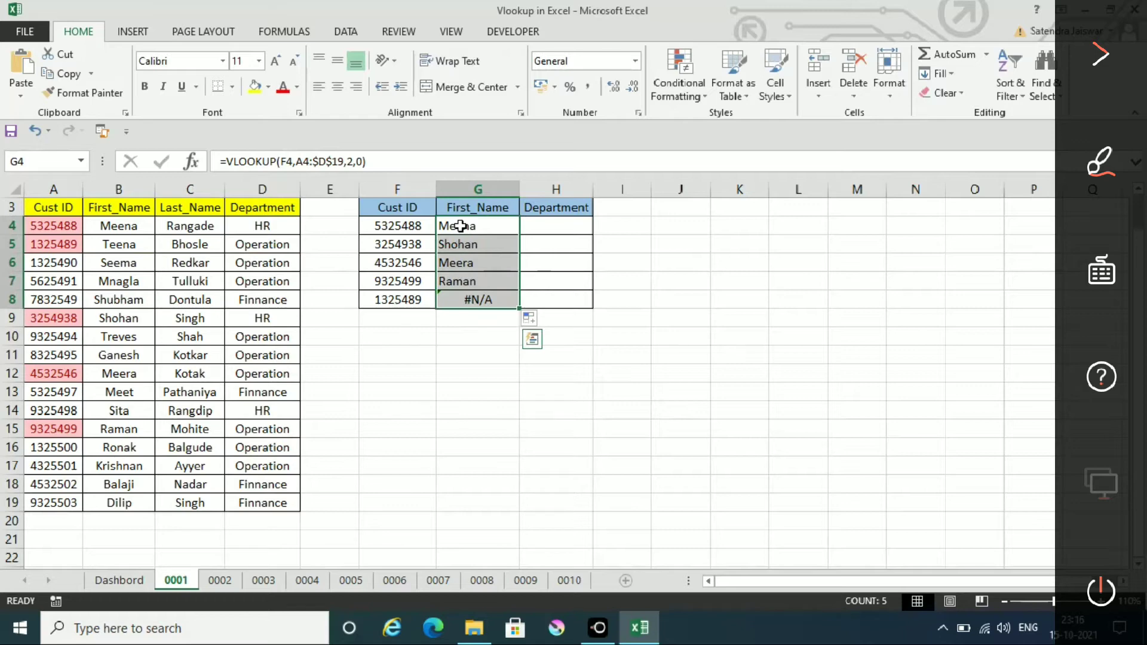
{"action": "key", "text": "Delete"}
Start a VLOOKUP formula in G4 with F4 as the lookup value and the fully frozen table range $A$4:$D$19.
{"action": "left_click", "coordinate": [461, 226]}
{"action": "type", "text": "=vl"}
{"action": "key", "text": "Tab"}
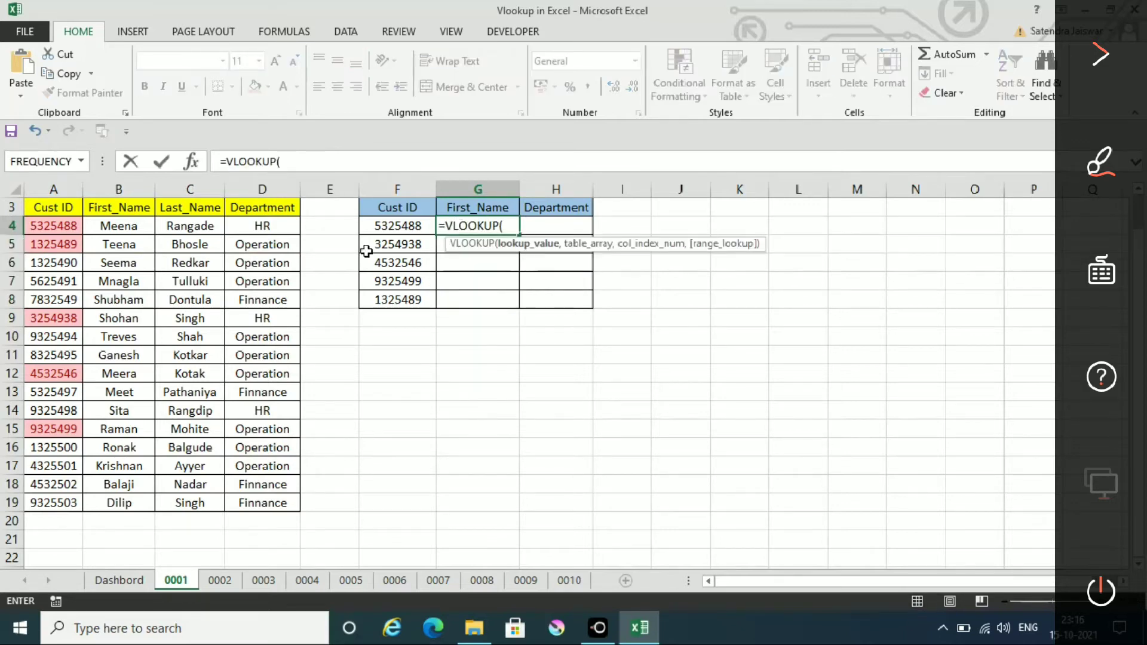
{"action": "left_click", "coordinate": [399, 226]}
{"action": "type", "text": ","}
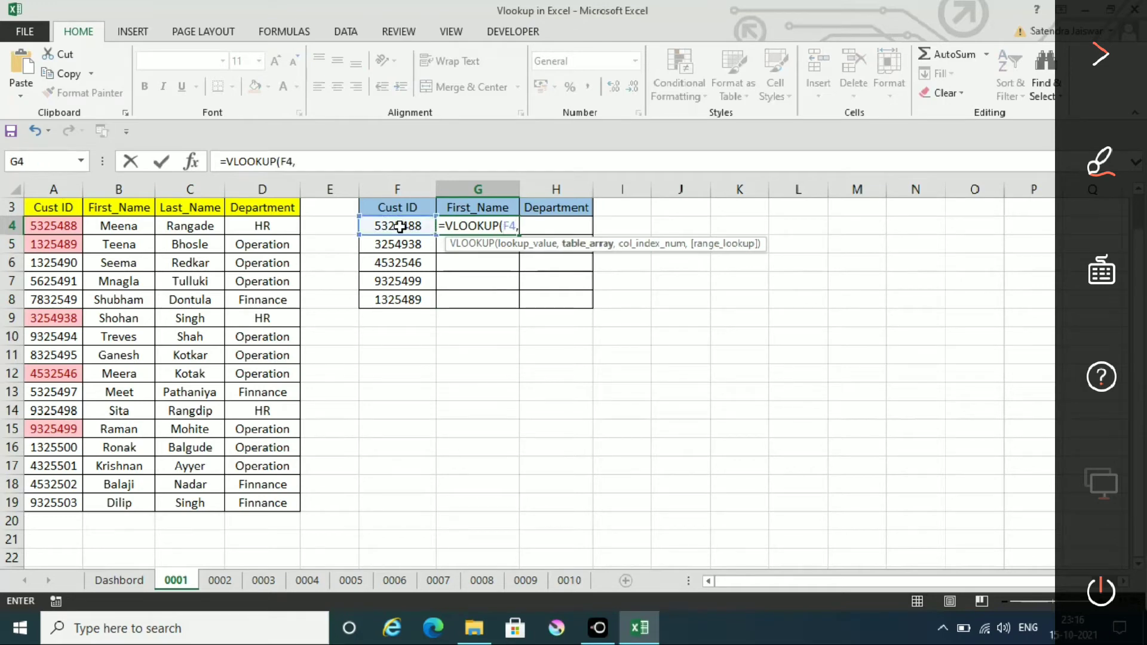
{"action": "left_click_drag", "start_coordinate": [47, 226], "coordinate": [264, 507]}
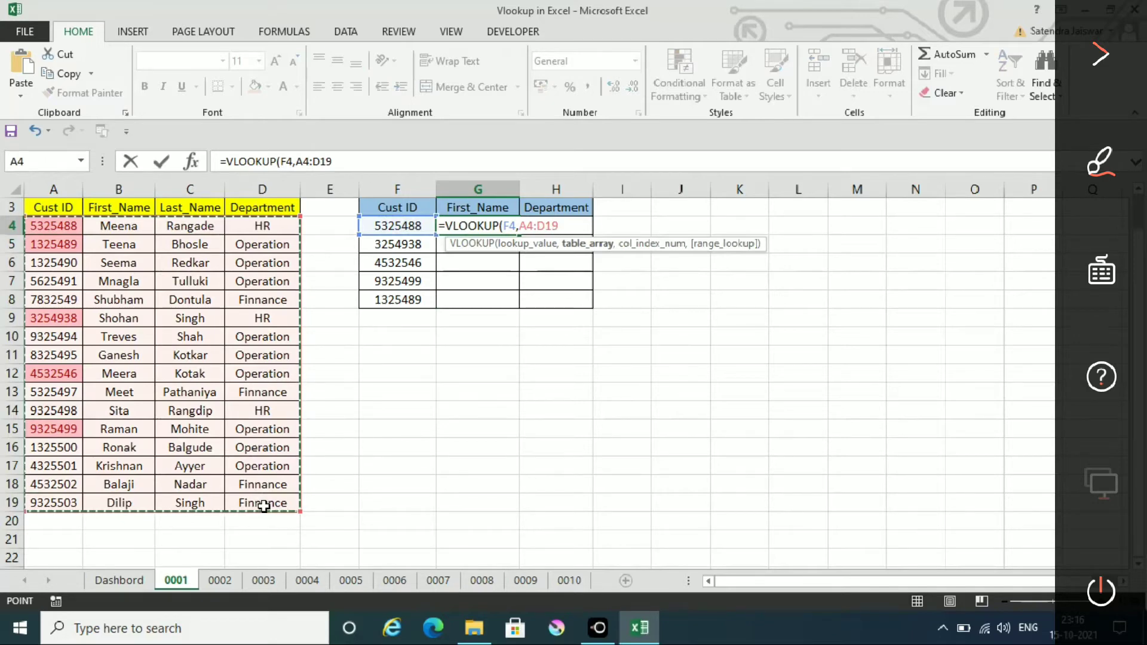
{"action": "key", "text": "F4"}
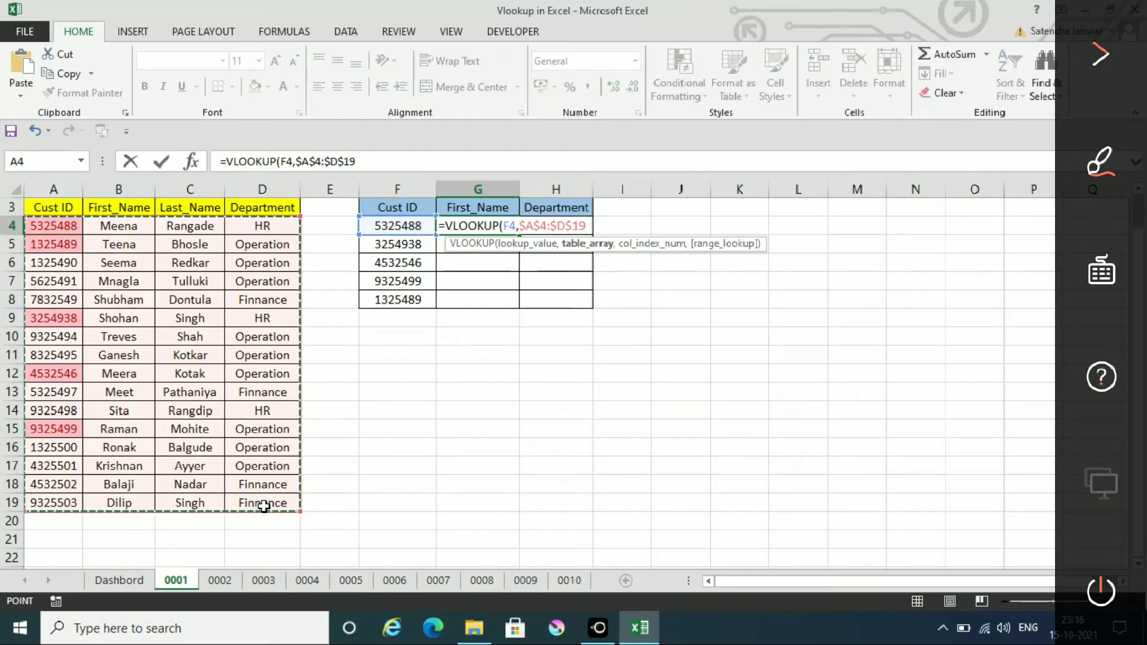
Complete the G4 formula with column index 2 and range lookup 0, and fill it down through G8.
{"action": "type", "text": ","}
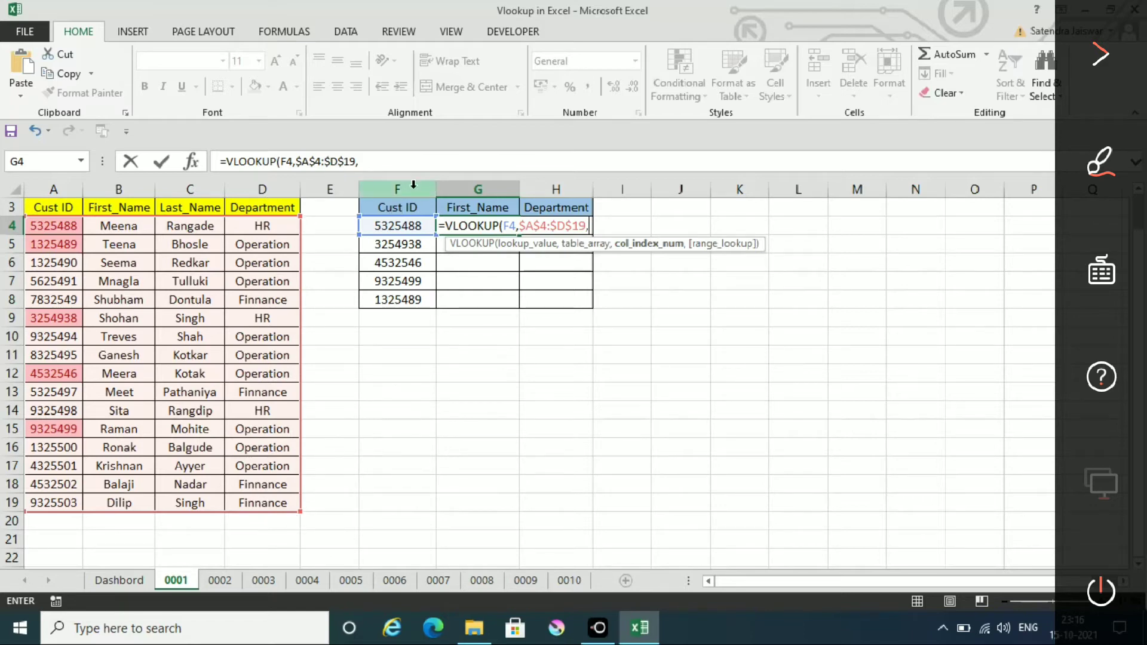
{"action": "type", "text": "0"}
{"action": "key", "text": "BackSpace"}
{"action": "type", "text": "2,0)"}
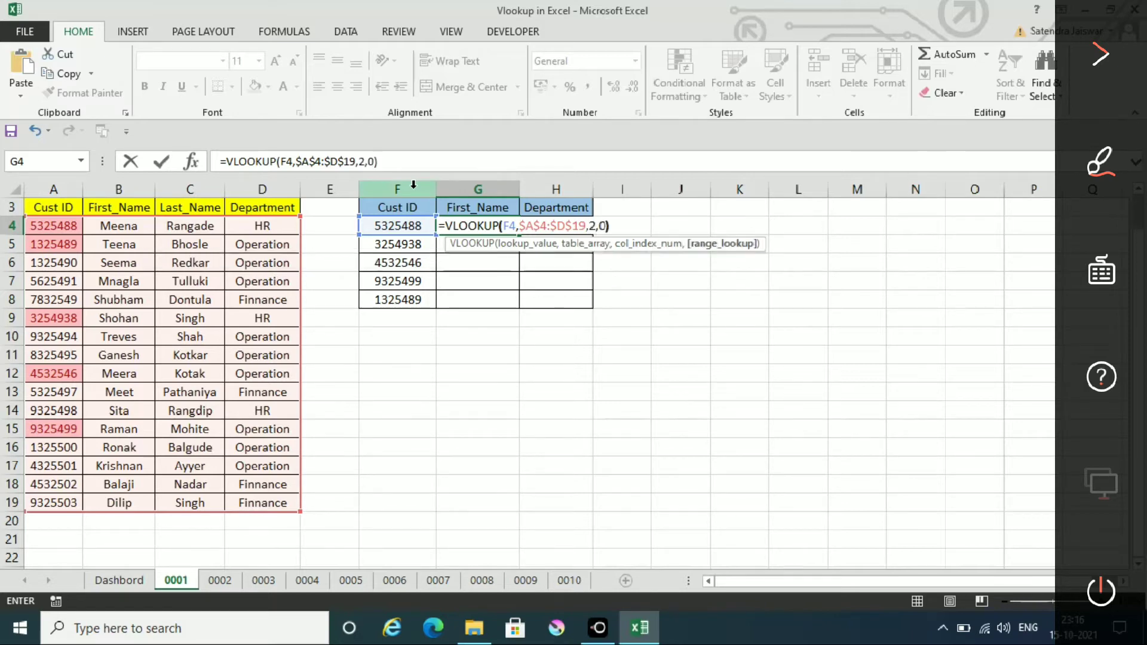
{"action": "key", "text": "Return"}
{"action": "left_click", "coordinate": [472, 230]}
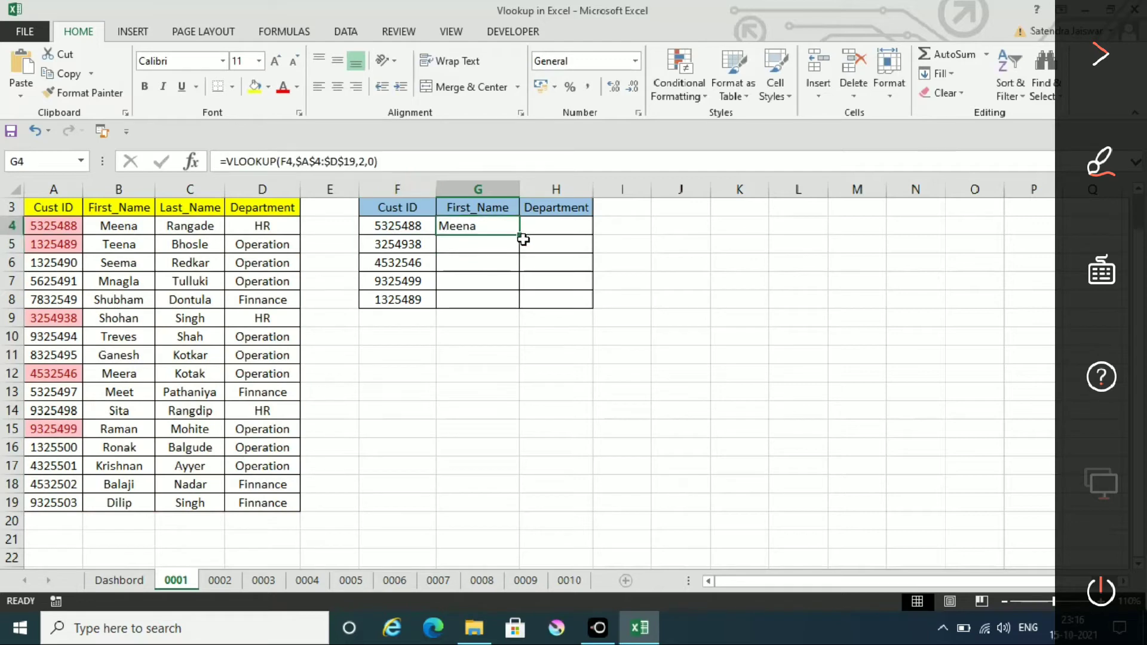
{"action": "left_click_drag", "start_coordinate": [522, 236], "coordinate": [521, 308]}
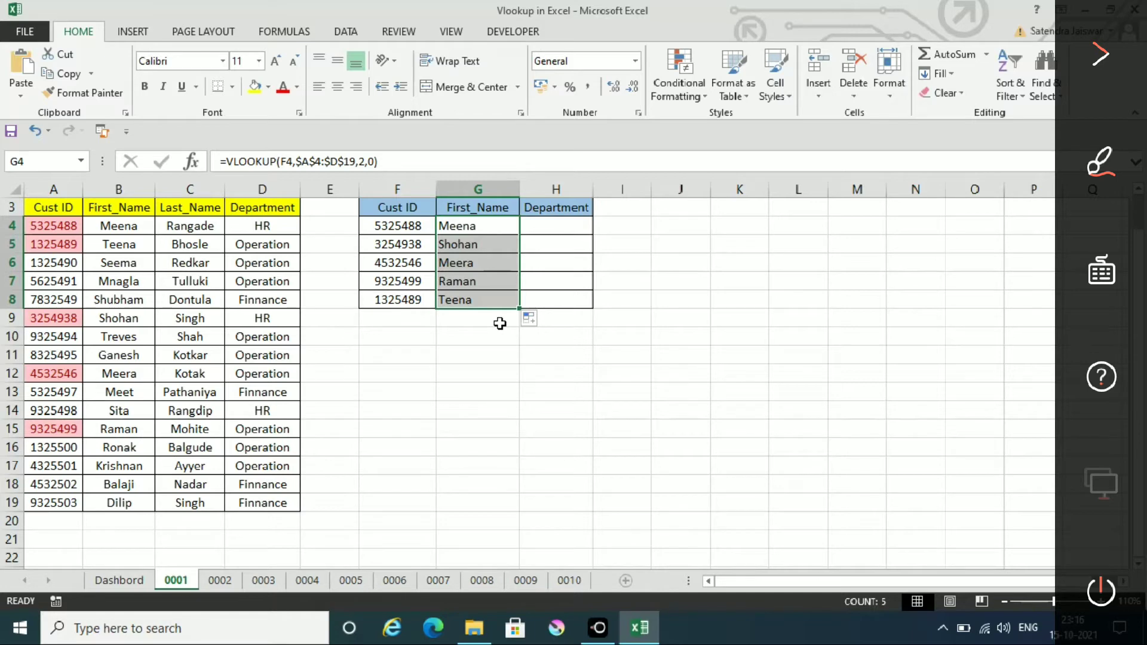
Copy the VLOOKUP formula text from G4 into H4 in the Department column.
{"action": "left_click", "coordinate": [530, 225]}
{"action": "left_click", "coordinate": [496, 227]}
{"action": "left_click_drag", "start_coordinate": [379, 161], "coordinate": [168, 162]}
{"action": "key", "text": "ctrl+c"}
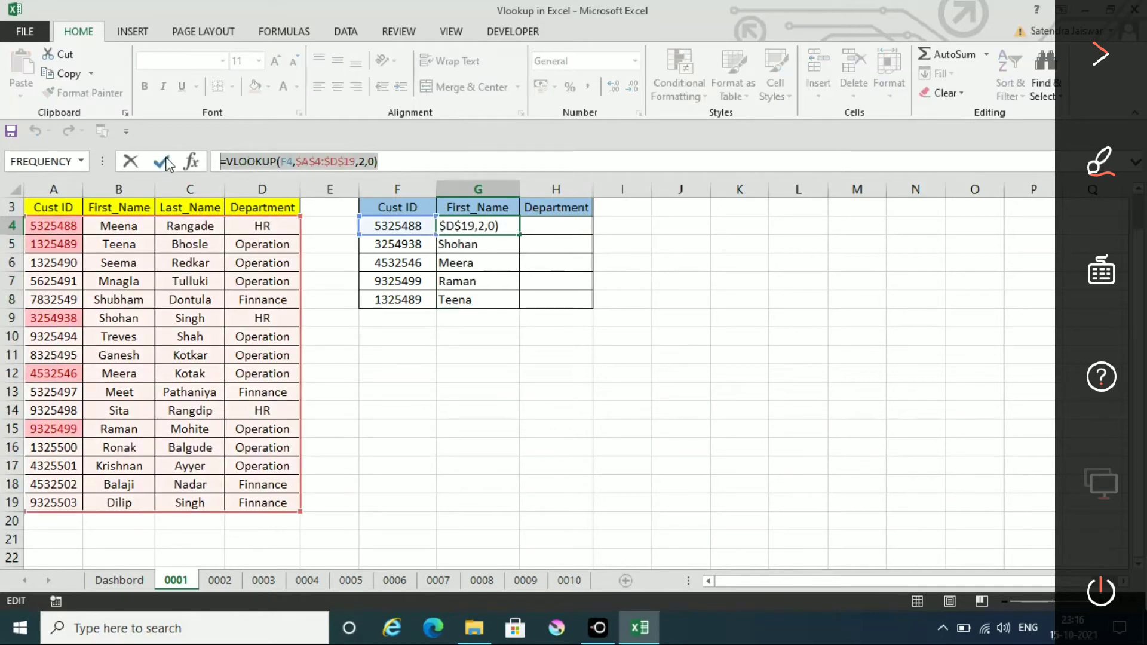
{"action": "left_click", "coordinate": [165, 162]}
{"action": "left_click", "coordinate": [557, 226]}
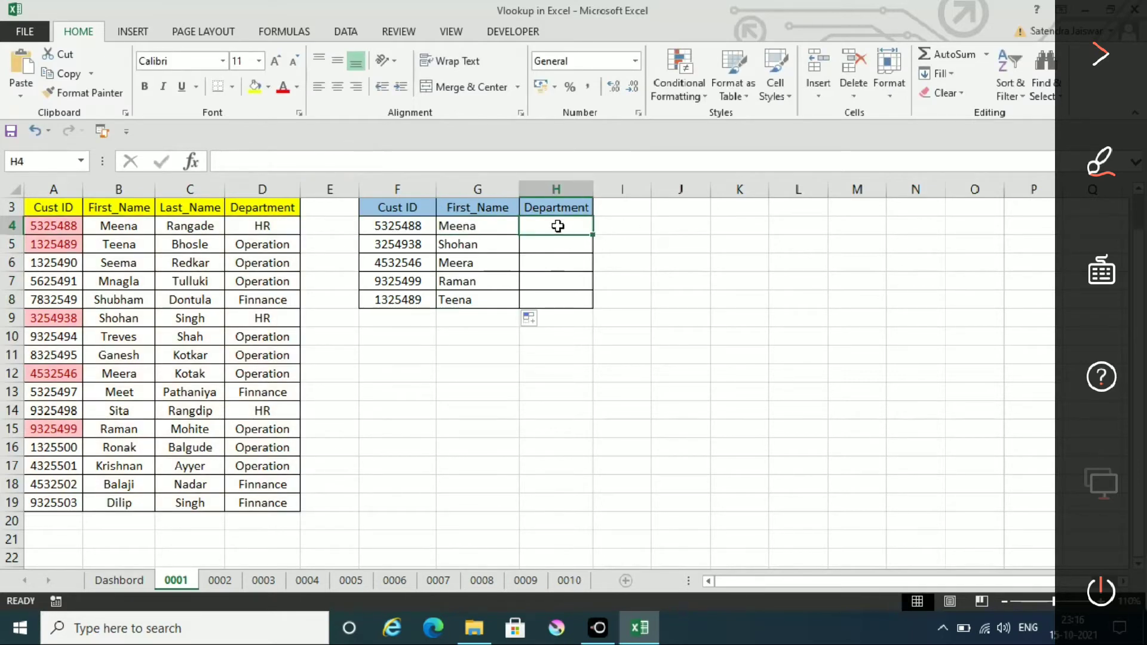
{"action": "key", "text": "ctrl+v"}
Change the column index in the H4 formula to 4, keeping range lookup 0.
{"action": "left_click", "coordinate": [380, 162]}
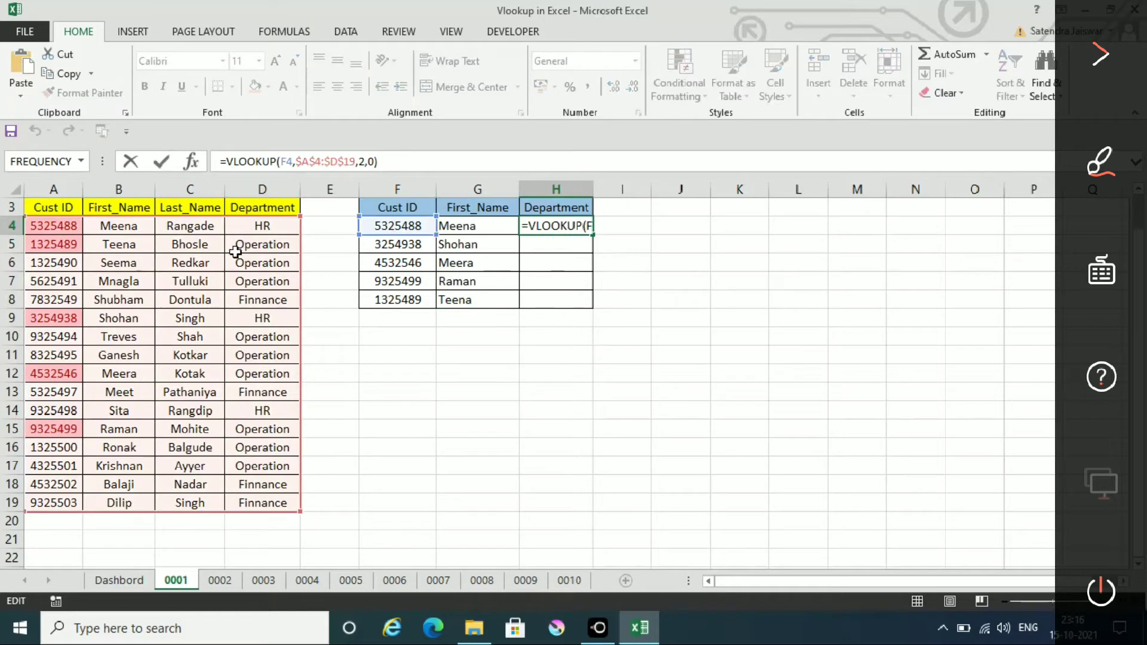
{"action": "key", "text": "Left"}
{"action": "key", "text": "Left"}
{"action": "key", "text": "Left"}
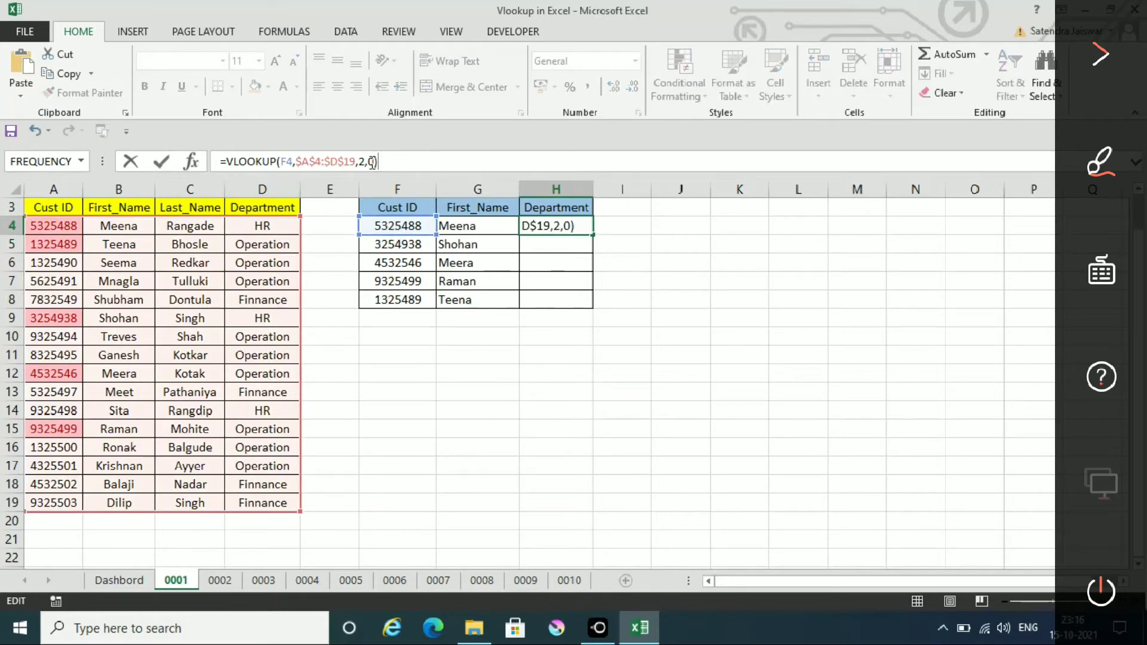
{"action": "key", "text": "Delete"}
{"action": "key", "text": "Delete"}
{"action": "key", "text": "Delete"}
{"action": "key", "text": "BackSpace"}
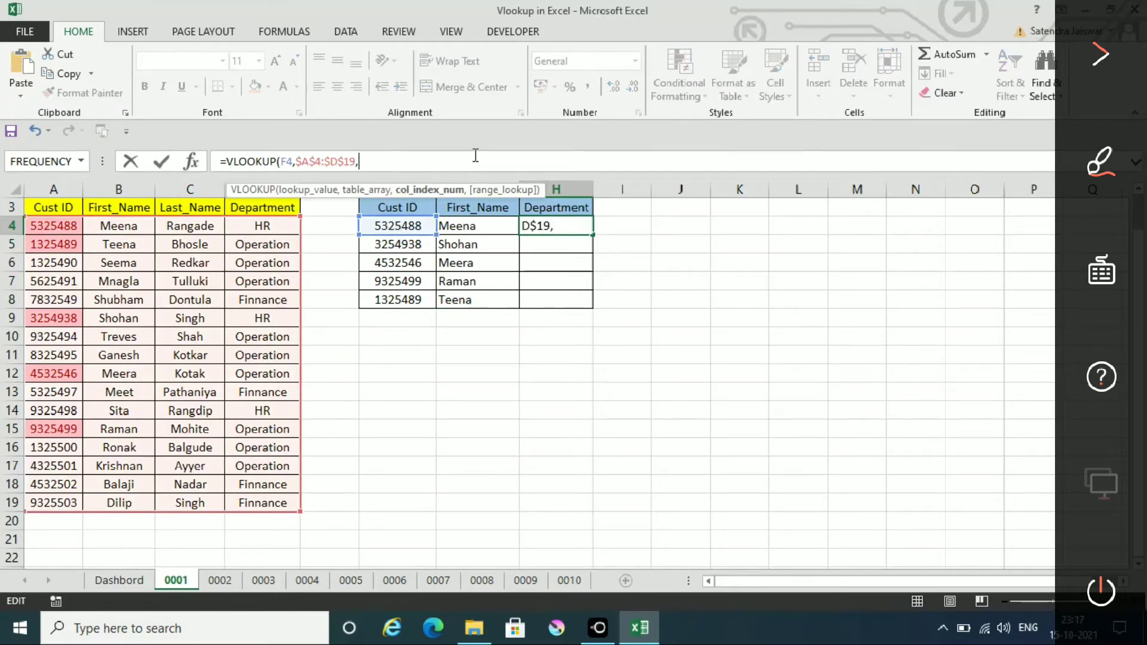
{"action": "type", "text": "3"}
{"action": "type", "text": ",0)"}
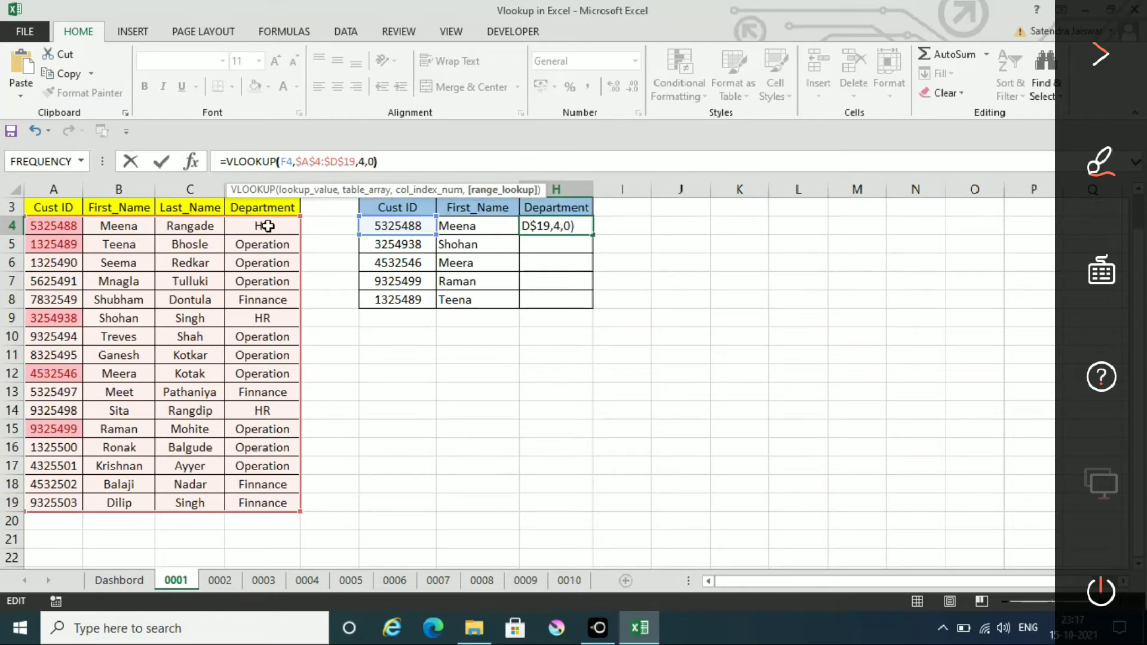
{"action": "key", "text": "Return"}
Fill the H4 formula down through H8 and review the lookup results in G4:H8.
{"action": "left_click", "coordinate": [540, 225]}
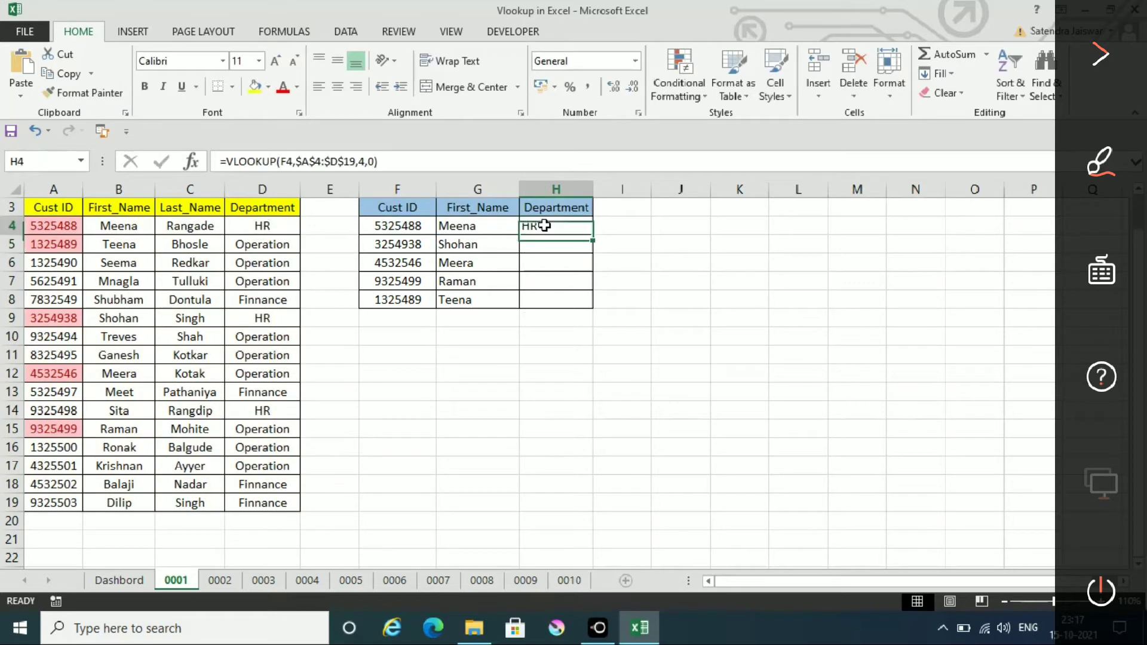
{"action": "left_click_drag", "start_coordinate": [594, 236], "coordinate": [594, 308]}
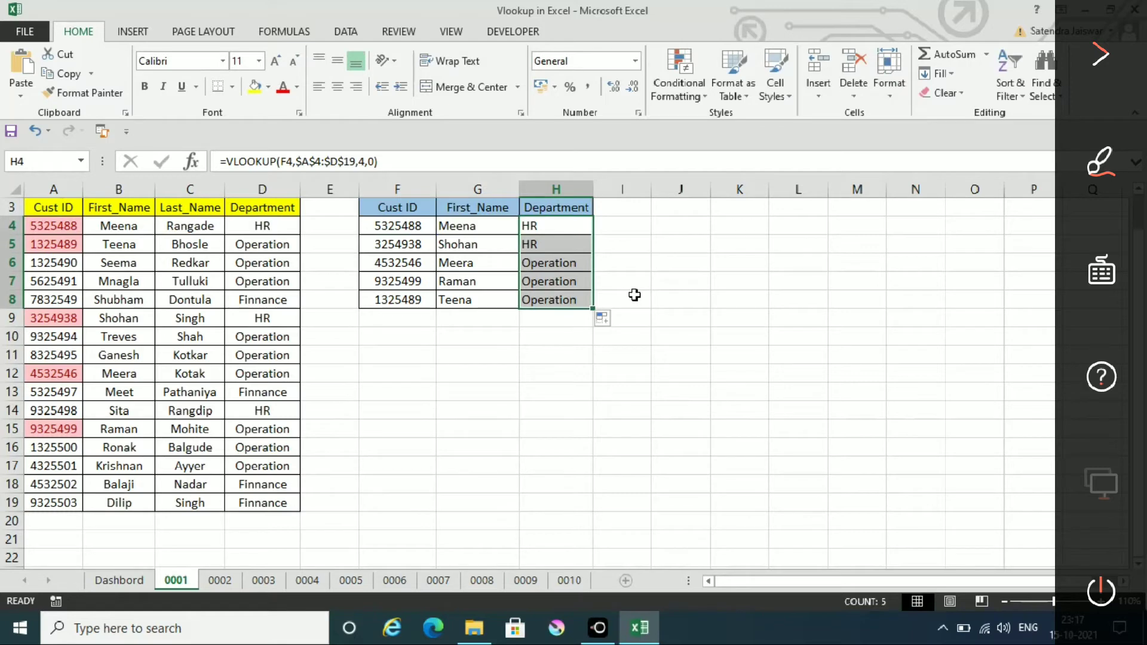
{"action": "left_click", "coordinate": [633, 243]}
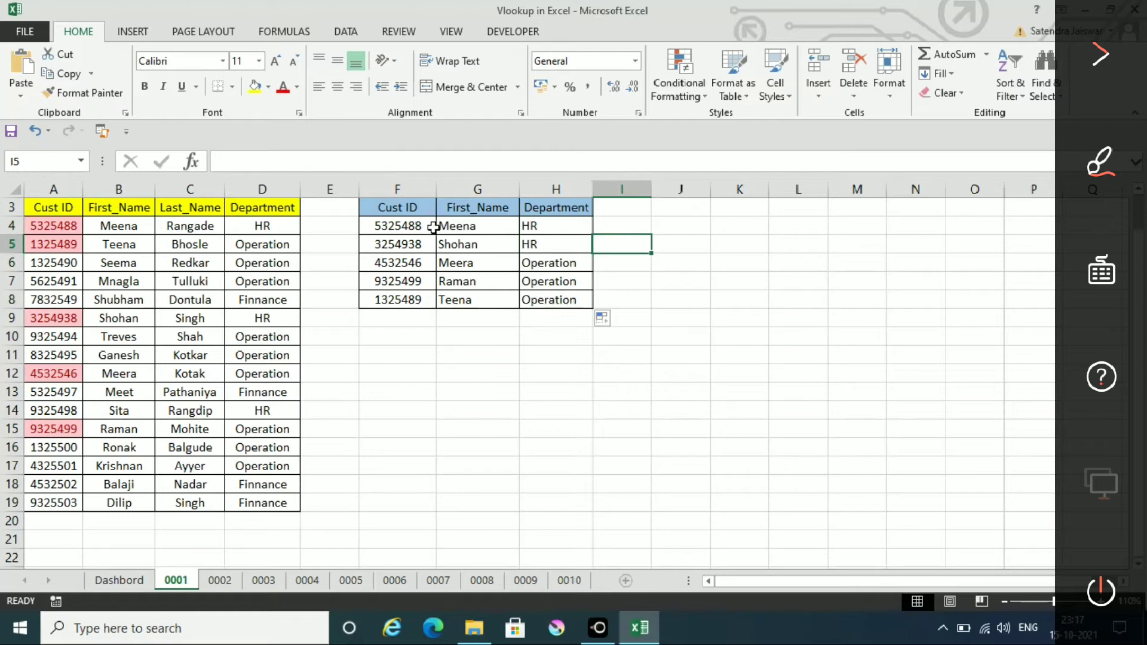
{"action": "left_click_drag", "start_coordinate": [453, 227], "coordinate": [457, 280]}
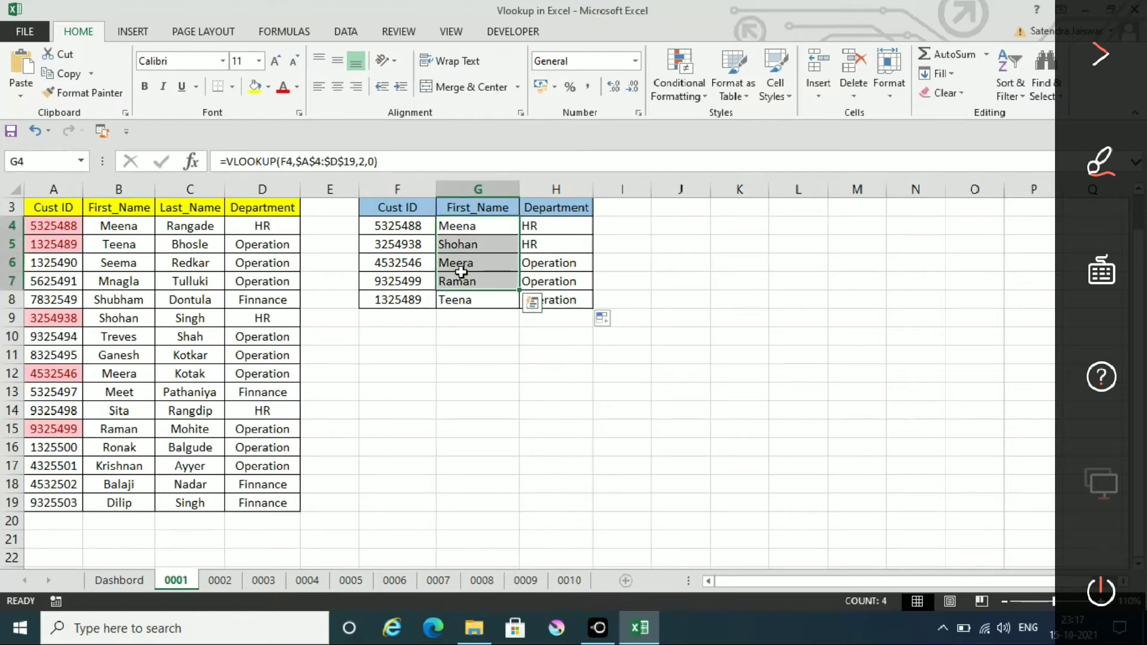
{"action": "left_click_drag", "start_coordinate": [472, 225], "coordinate": [543, 303]}
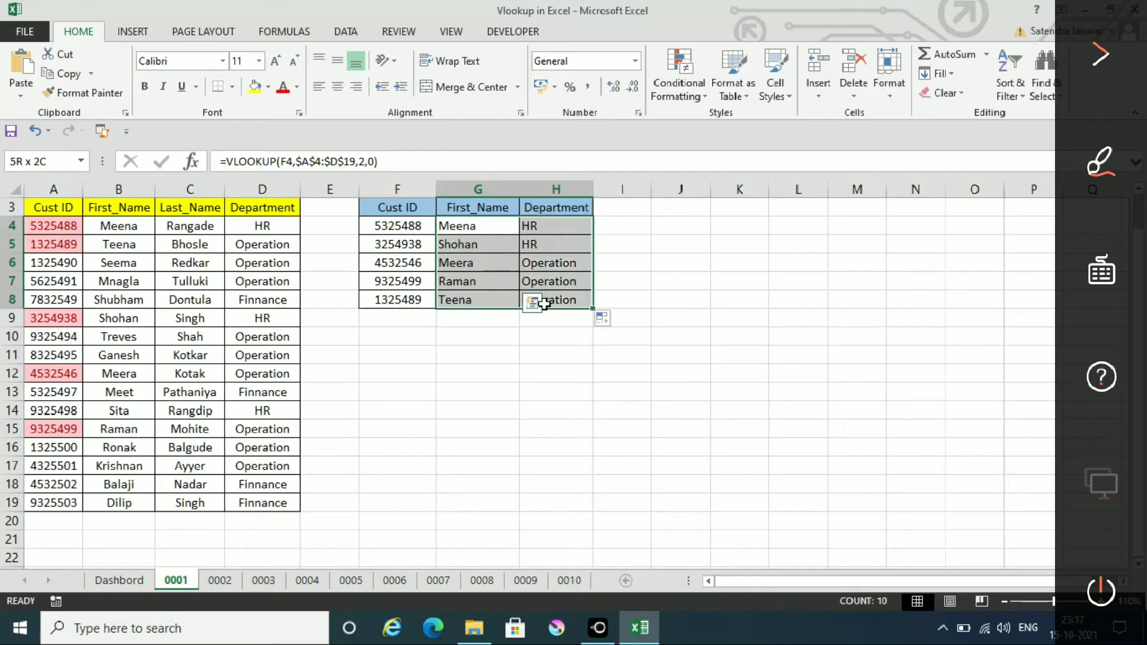
{"action": "left_click", "coordinate": [476, 225]}
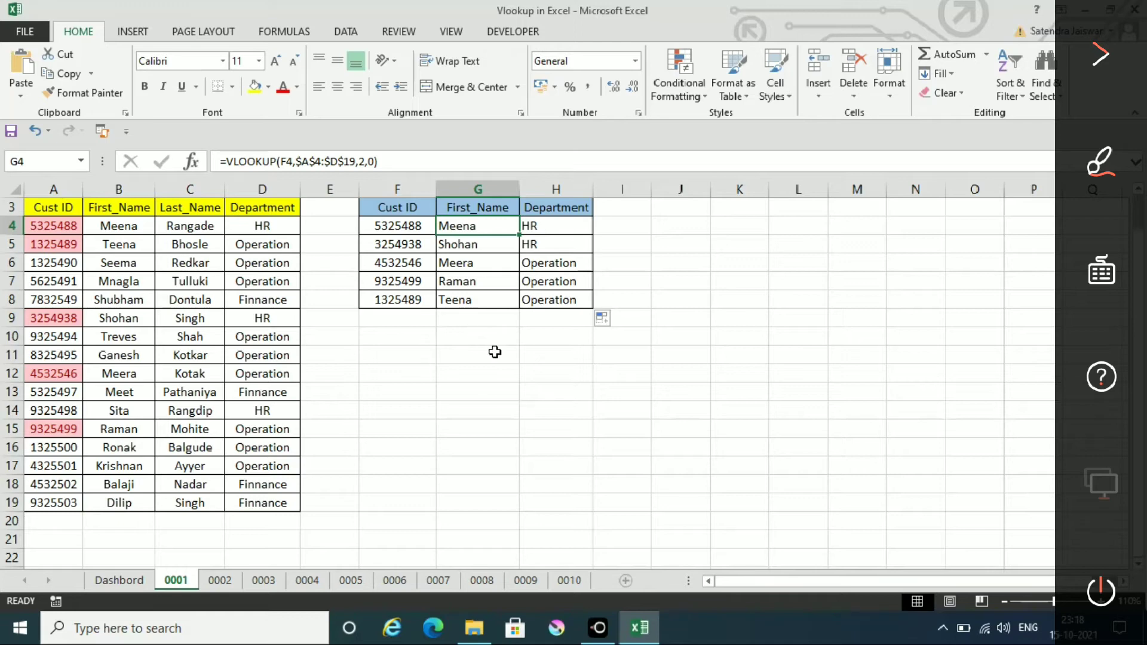
Return to the Dashbord sheet through the Home link and open the "How to fix column Index number dynamically" example.
{"action": "scroll", "coordinate": [783, 309], "scroll_direction": "up", "scroll_amount": 1}
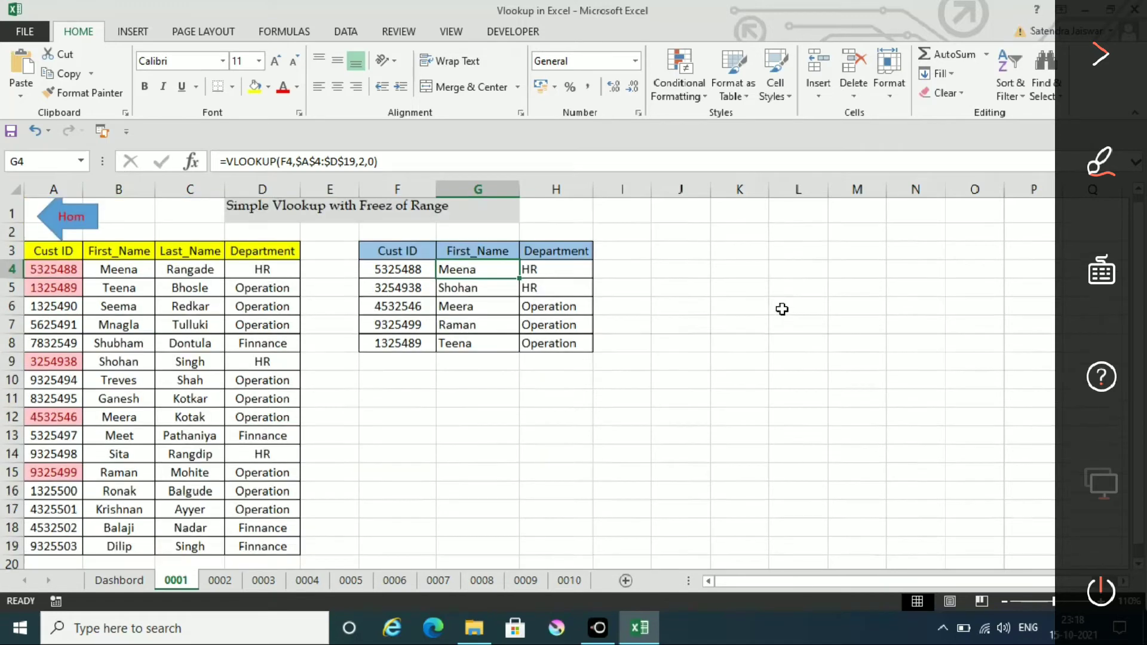
{"action": "left_click", "coordinate": [66, 226]}
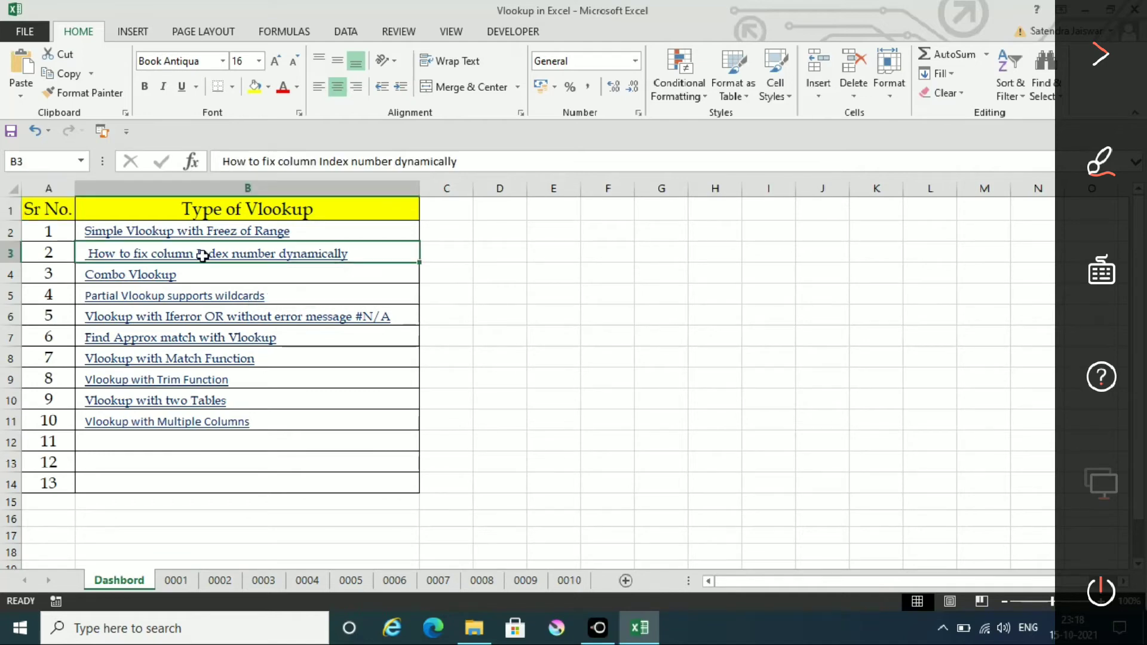
{"action": "left_click", "coordinate": [205, 263]}
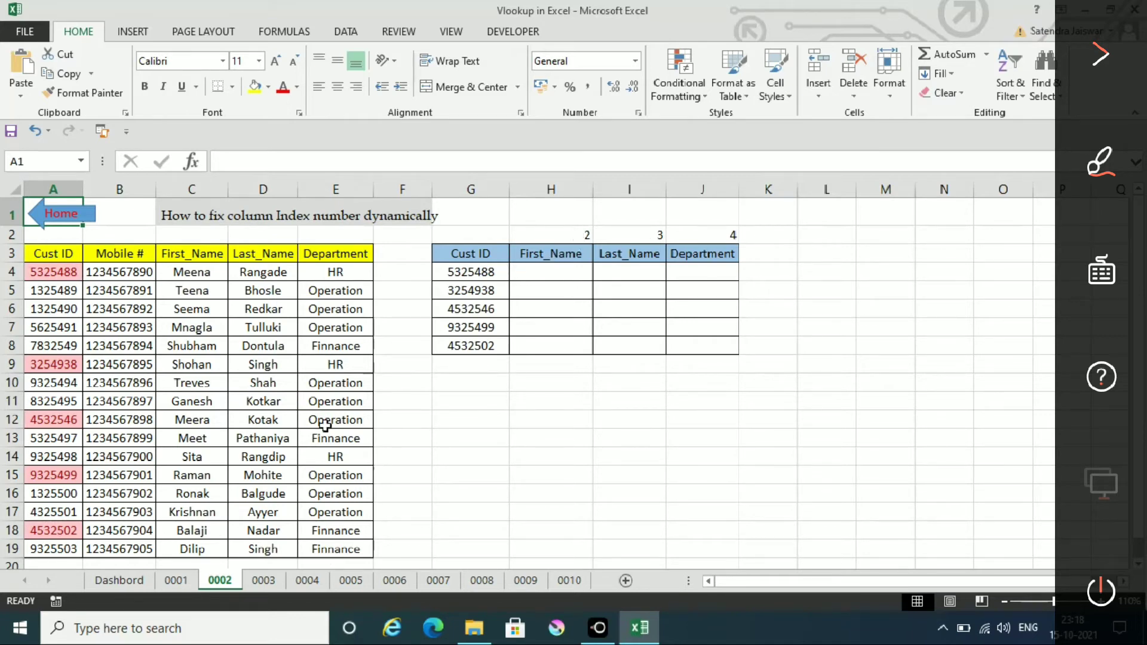
Enter =VLOOKUP(G4,A4:$E$19,2,0) in H4 of the First_Name column to look up the first Cust ID.
{"action": "left_click", "coordinate": [543, 274]}
{"action": "type", "text": "=vlo"}
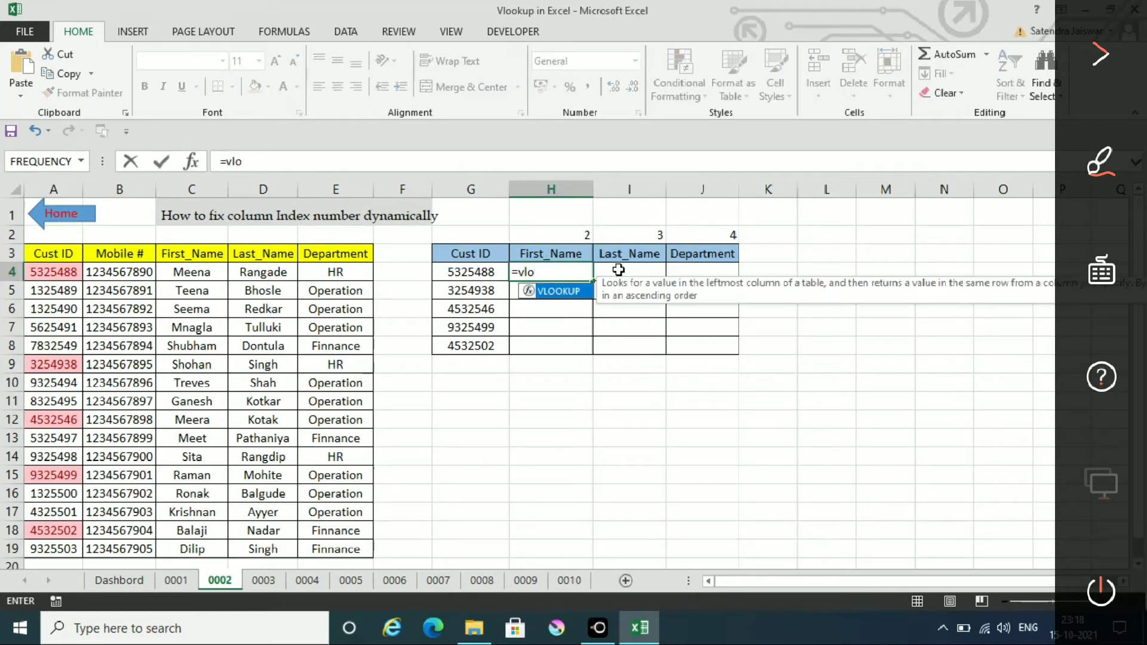
{"action": "key", "text": "Tab"}
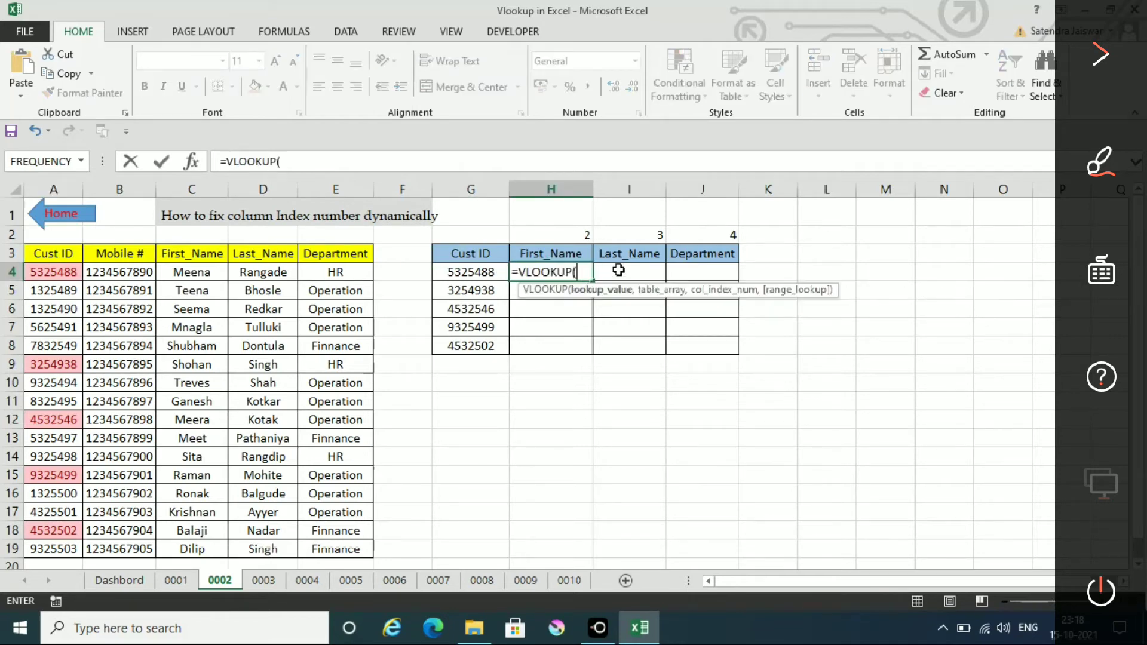
{"action": "left_click", "coordinate": [481, 273]}
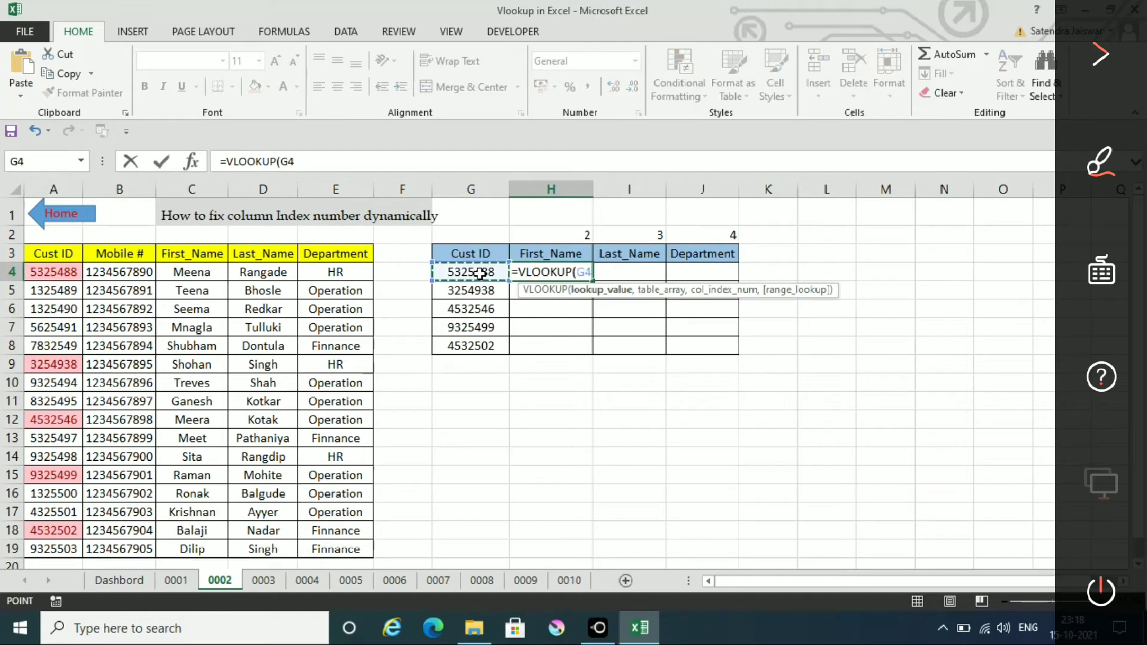
{"action": "type", "text": ","}
{"action": "left_click_drag", "start_coordinate": [52, 272], "coordinate": [349, 541]}
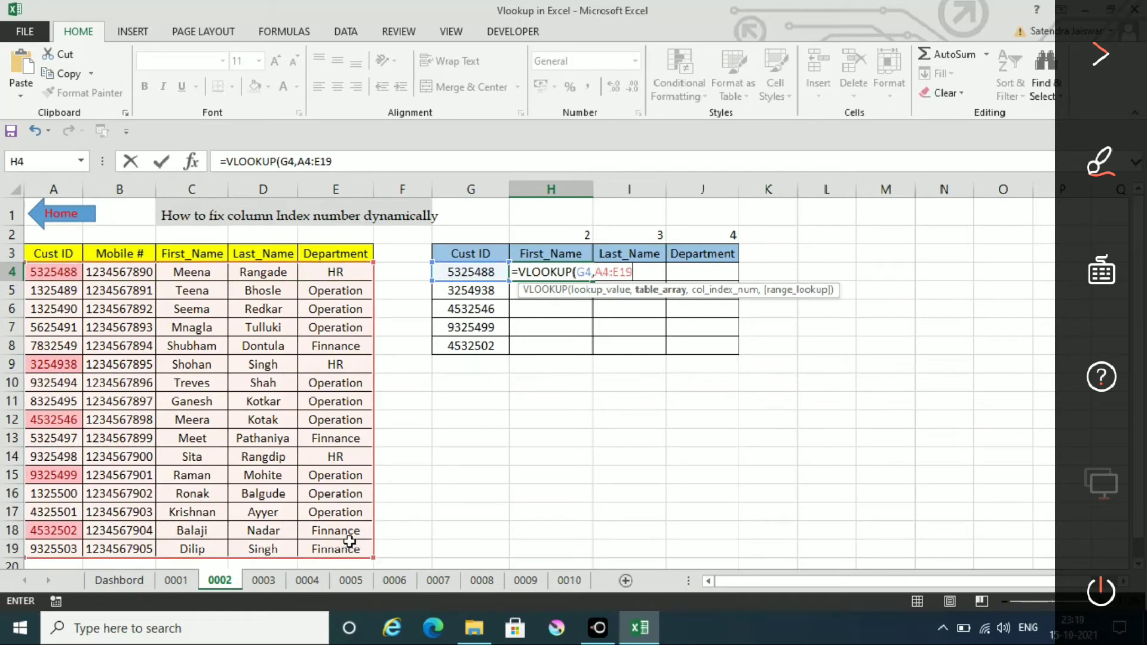
{"action": "key", "text": "F4"}
{"action": "type", "text": ",2,0)"}
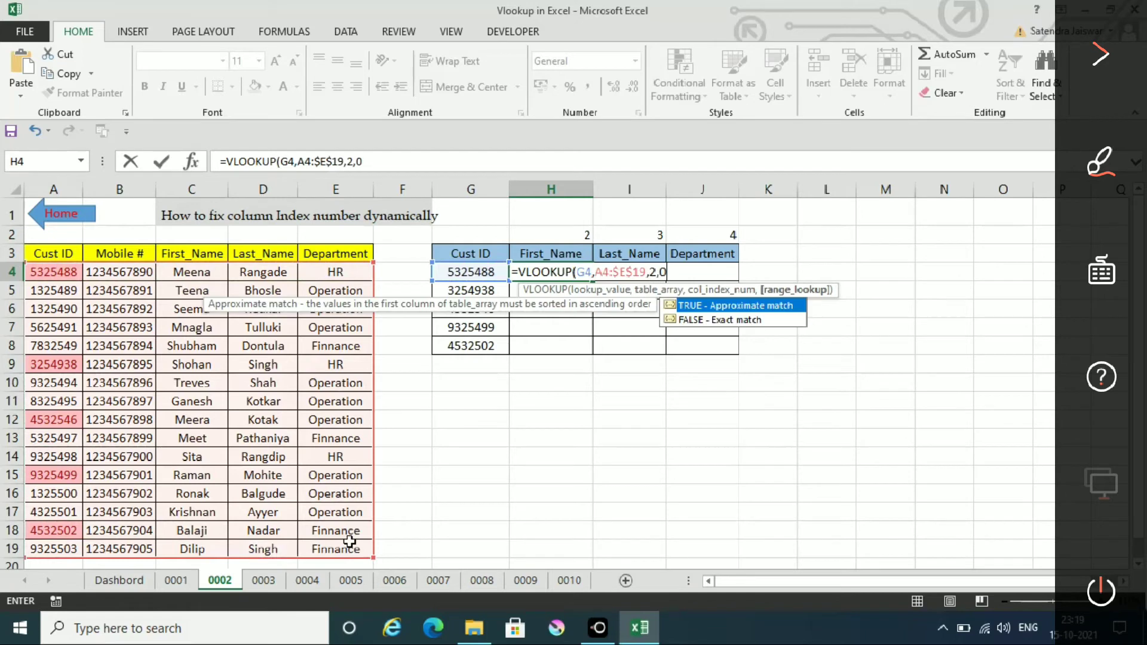
{"action": "key", "text": "Return"}
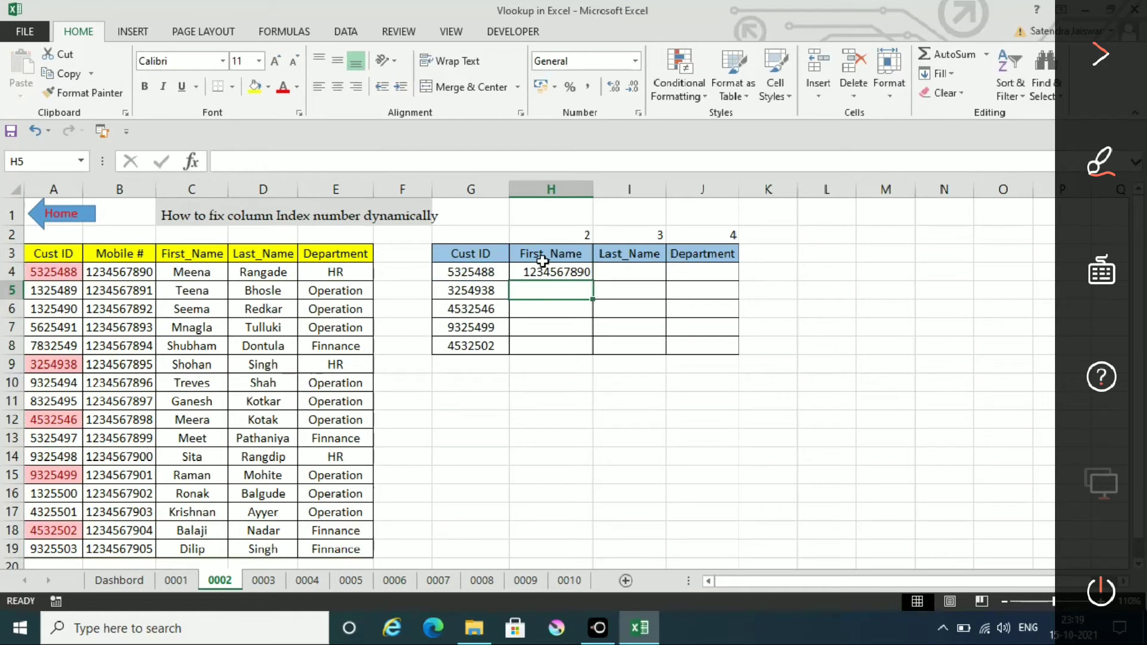
Change the column index number in H2, above the First_Name header, to 3.
{"action": "left_click", "coordinate": [479, 256]}
{"action": "left_click", "coordinate": [36, 265]}
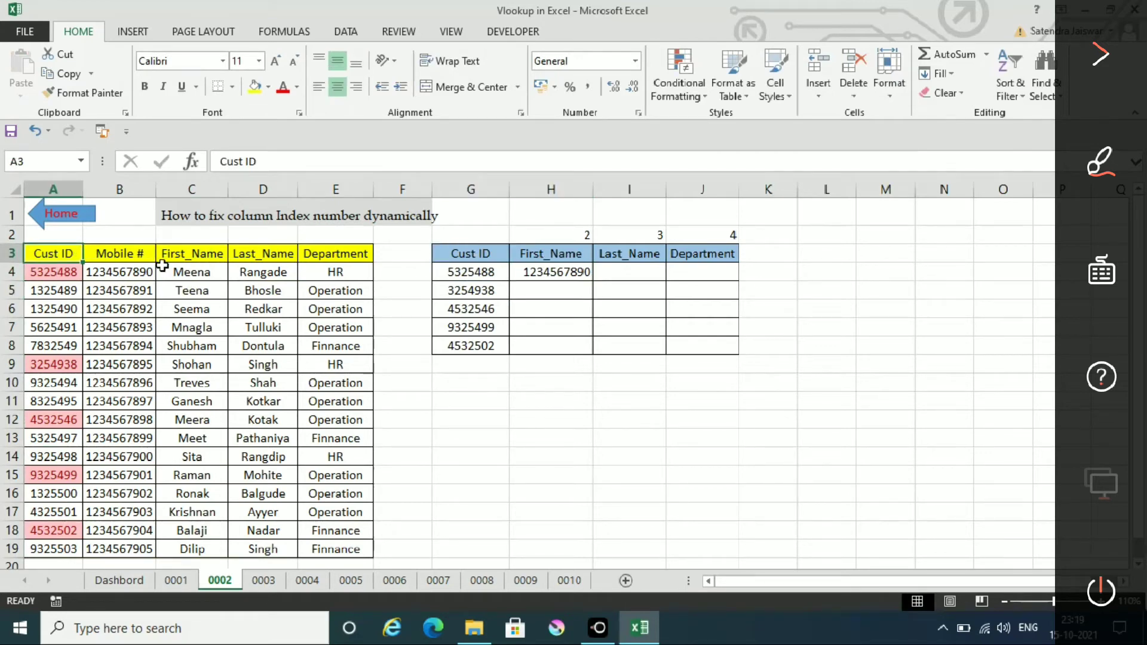
{"action": "left_click", "coordinate": [54, 273]}
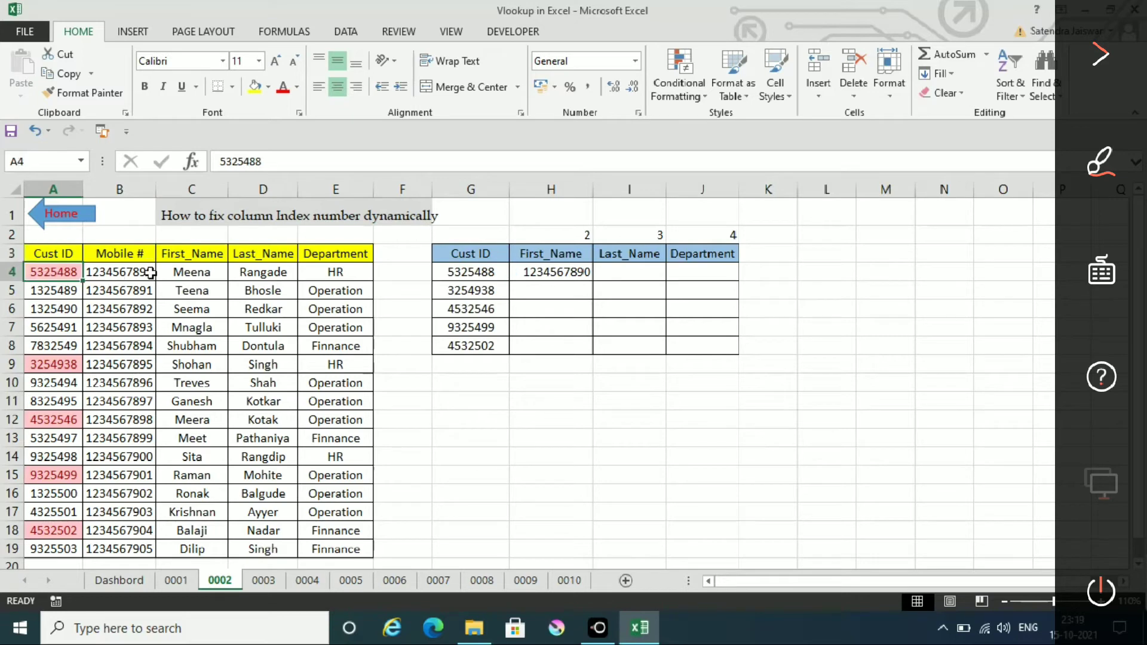
{"action": "left_click", "coordinate": [574, 234]}
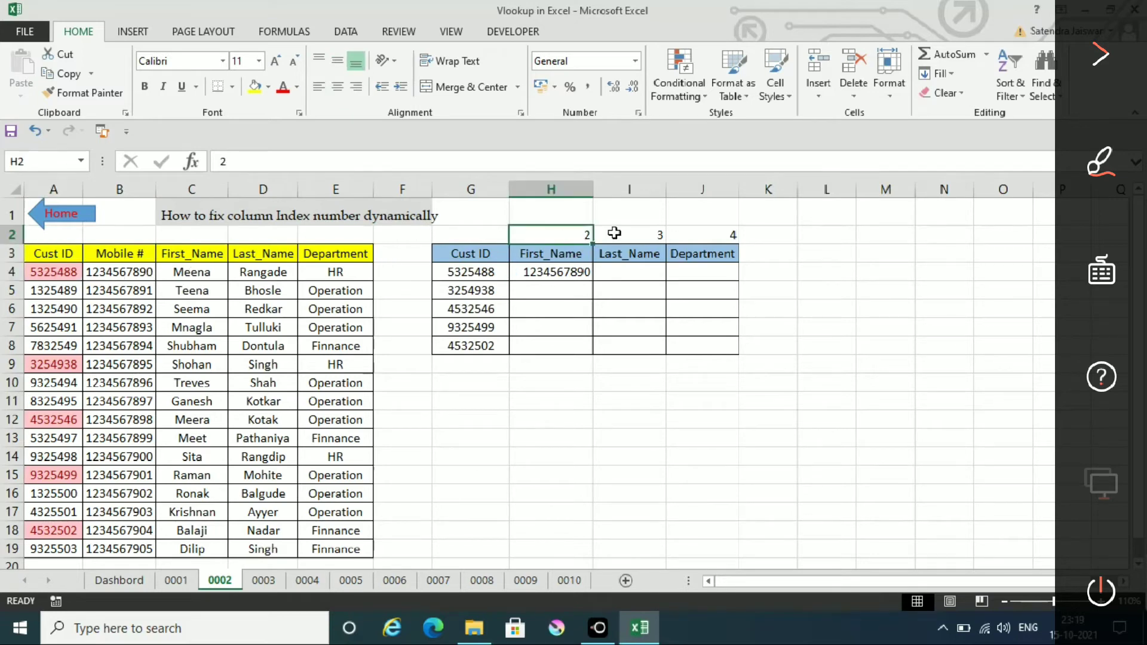
{"action": "type", "text": "3"}
{"action": "key", "text": "Return"}
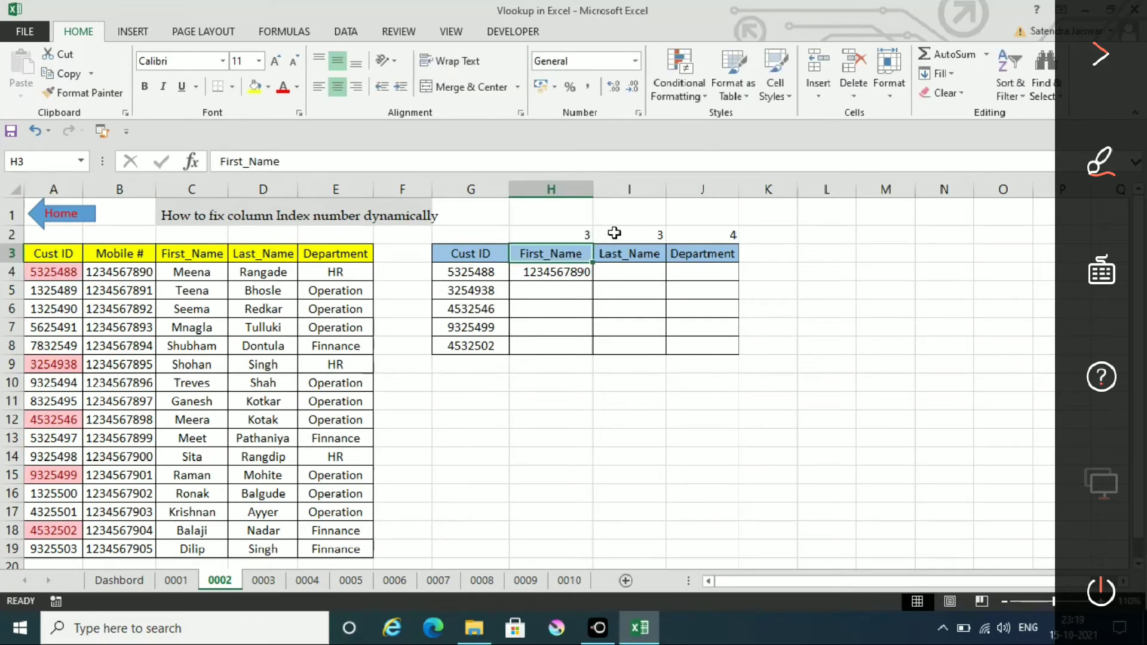
{"action": "left_click", "coordinate": [614, 233]}
{"action": "key", "text": "Left"}
{"action": "key", "text": "Delete"}
{"action": "type", "text": "3"}
Set the index number above Last_Name in I2 to 4 and above Department in J2 to 5.
{"action": "left_click", "coordinate": [615, 233]}
{"action": "type", "text": "4"}
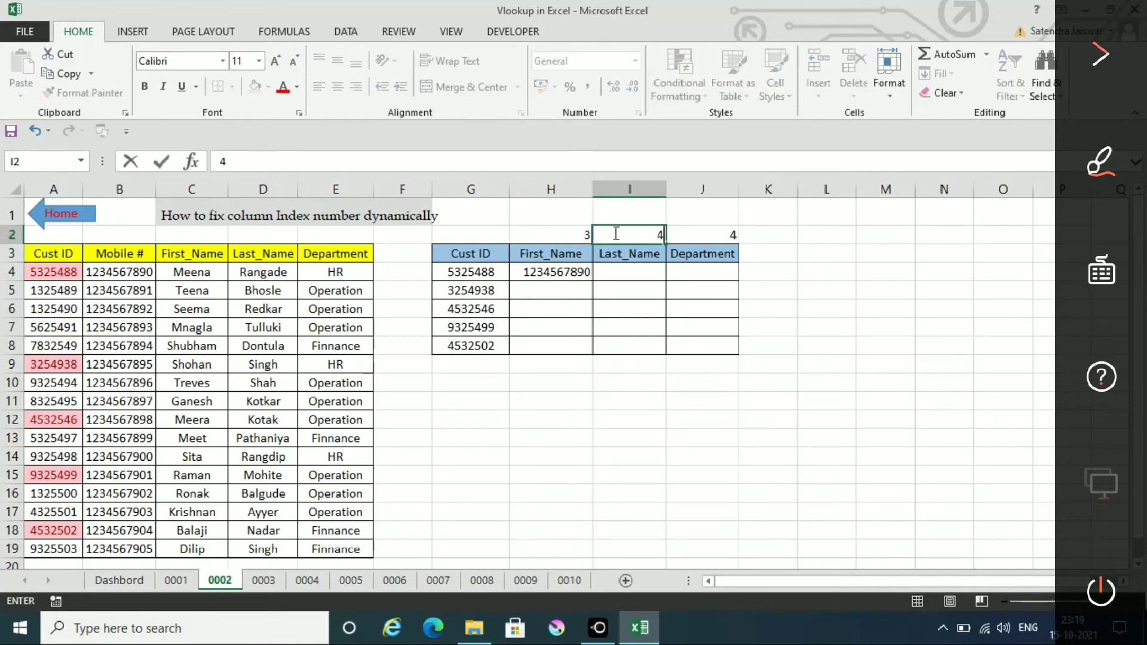
{"action": "key", "text": "Tab"}
{"action": "type", "text": "5"}
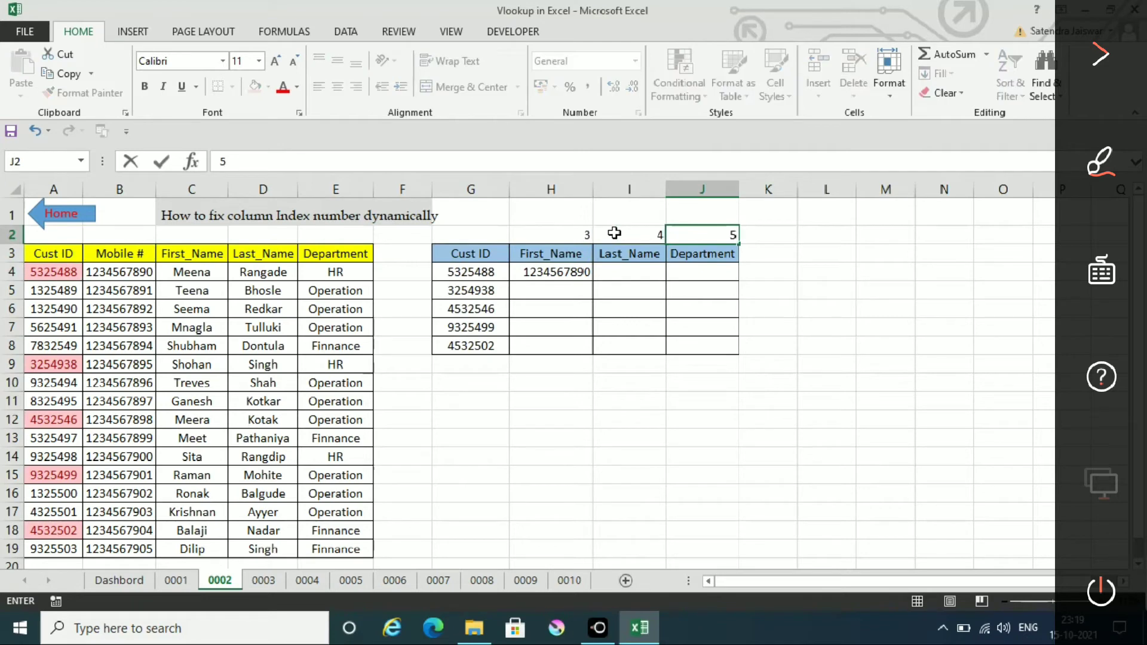
{"action": "key", "text": "Return"}
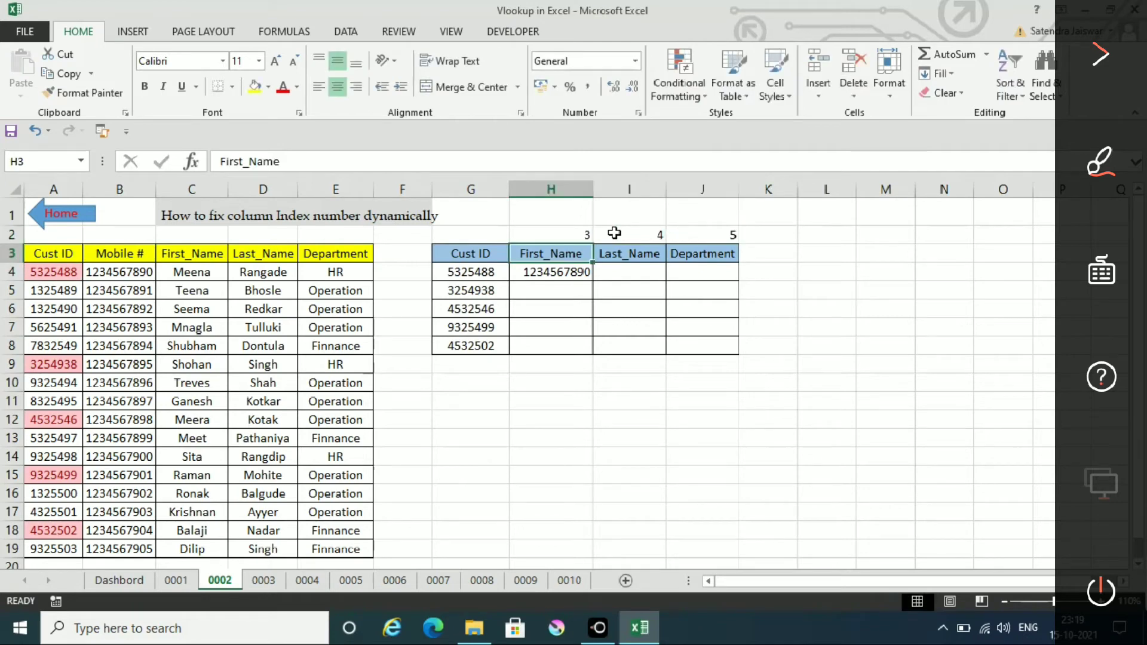
Change the column index in the H4 VLOOKUP formula to 3 and fill the formula down through H8.
{"action": "left_click", "coordinate": [568, 273]}
{"action": "left_click", "coordinate": [352, 161]}
{"action": "key", "text": "BackSpace"}
{"action": "type", "text": "3,0)"}
{"action": "key", "text": "Return"}
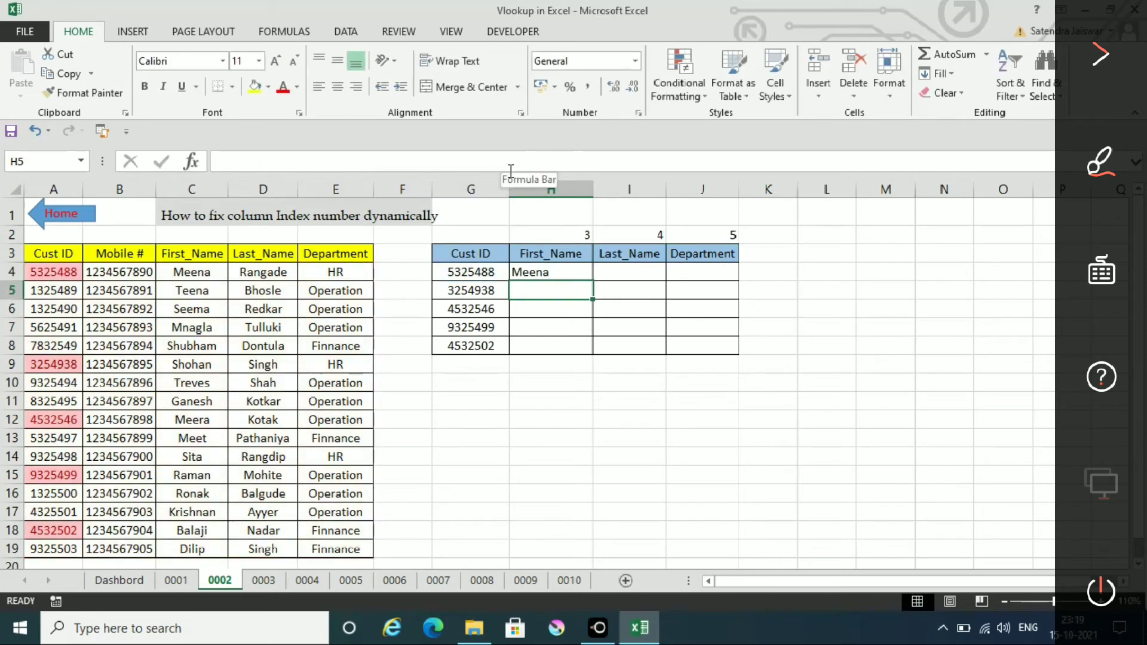
{"action": "left_click", "coordinate": [558, 273]}
{"action": "left_click_drag", "start_coordinate": [591, 282], "coordinate": [598, 353]}
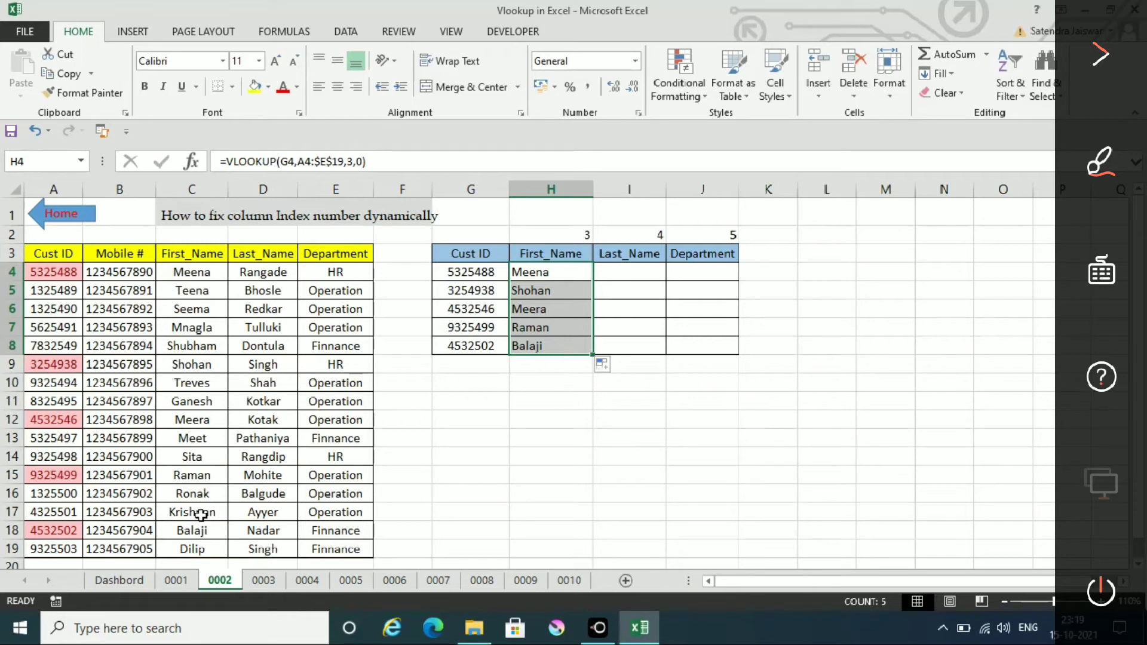
Copy the VLOOKUP formula text from H4 into I4 and set its column index to 4.
{"action": "left_click", "coordinate": [627, 275]}
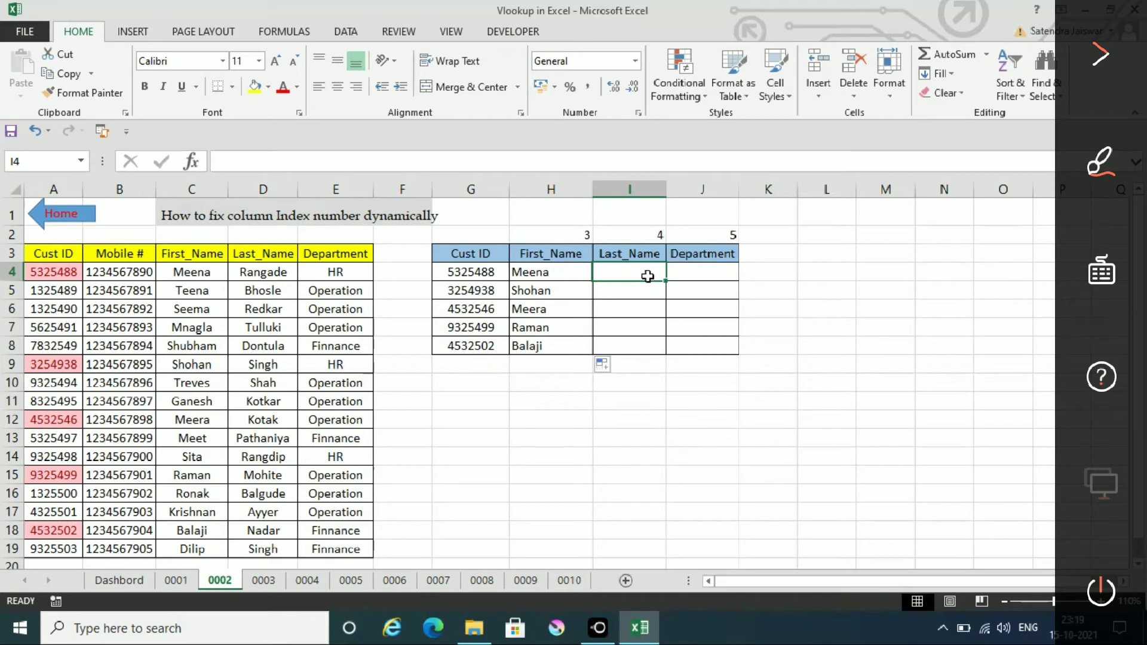
{"action": "left_click", "coordinate": [555, 276]}
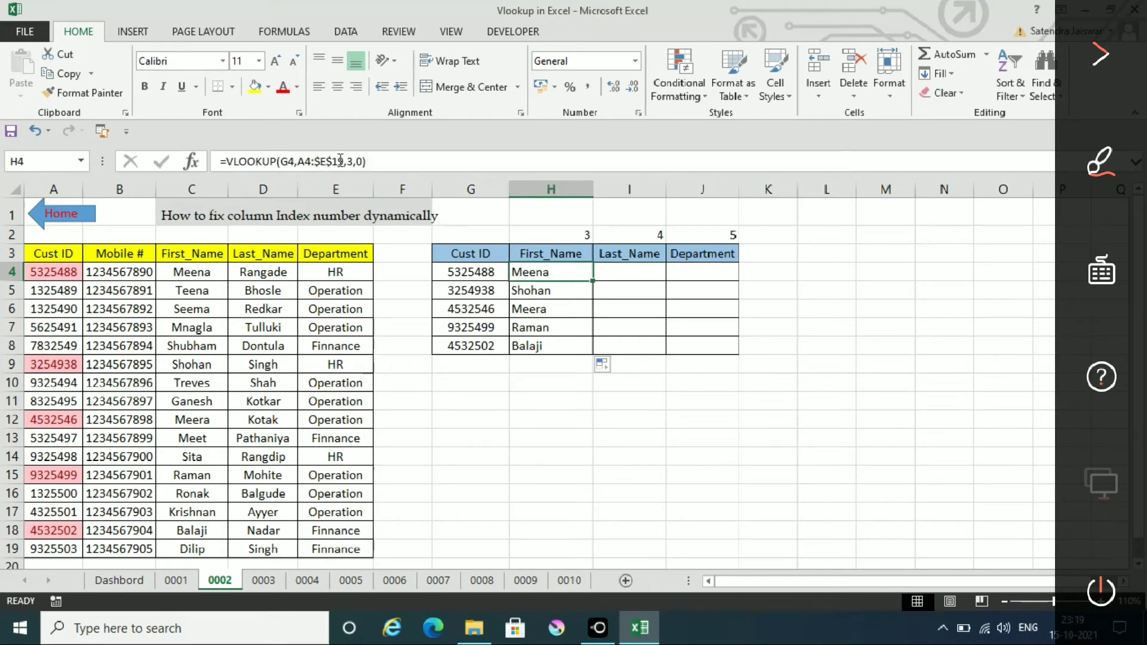
{"action": "left_click", "coordinate": [384, 159]}
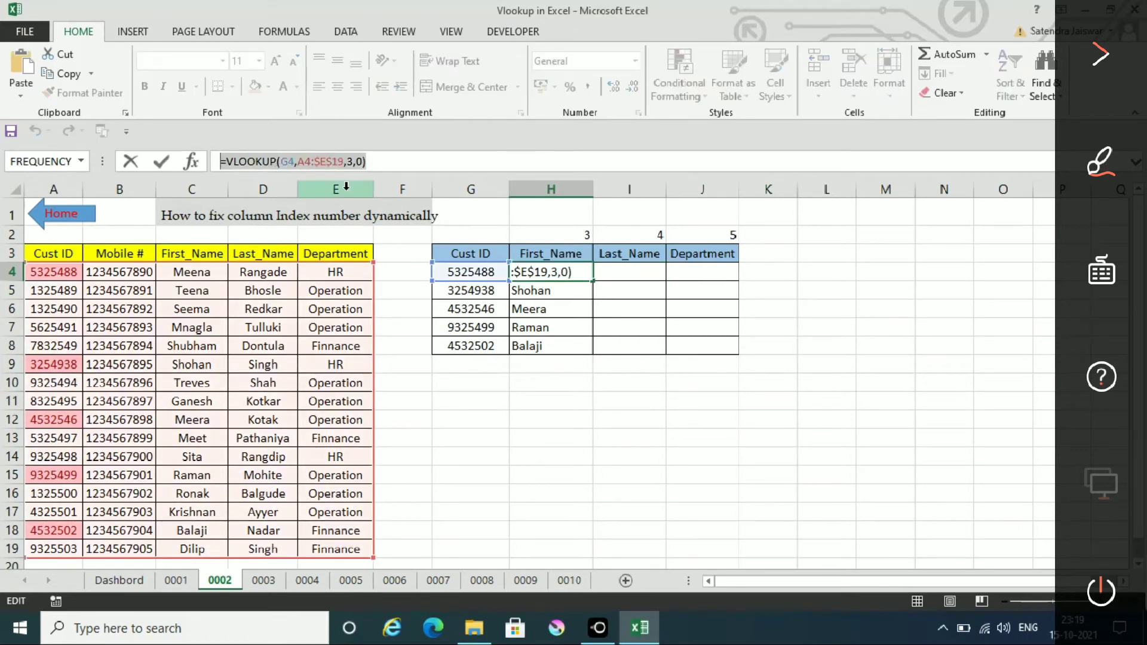
{"action": "key", "text": "Escape"}
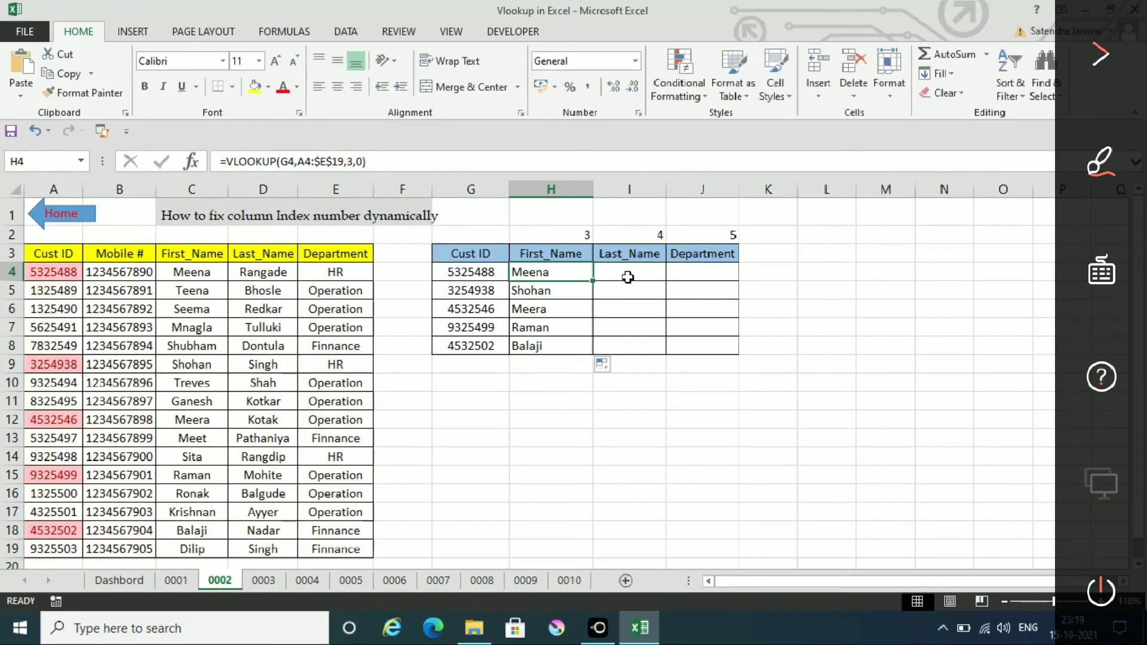
{"action": "left_click", "coordinate": [628, 277]}
{"action": "left_click", "coordinate": [271, 168]}
{"action": "type", "text": "=VLOOKUP(G4,A4:$E$19,3,0)"}
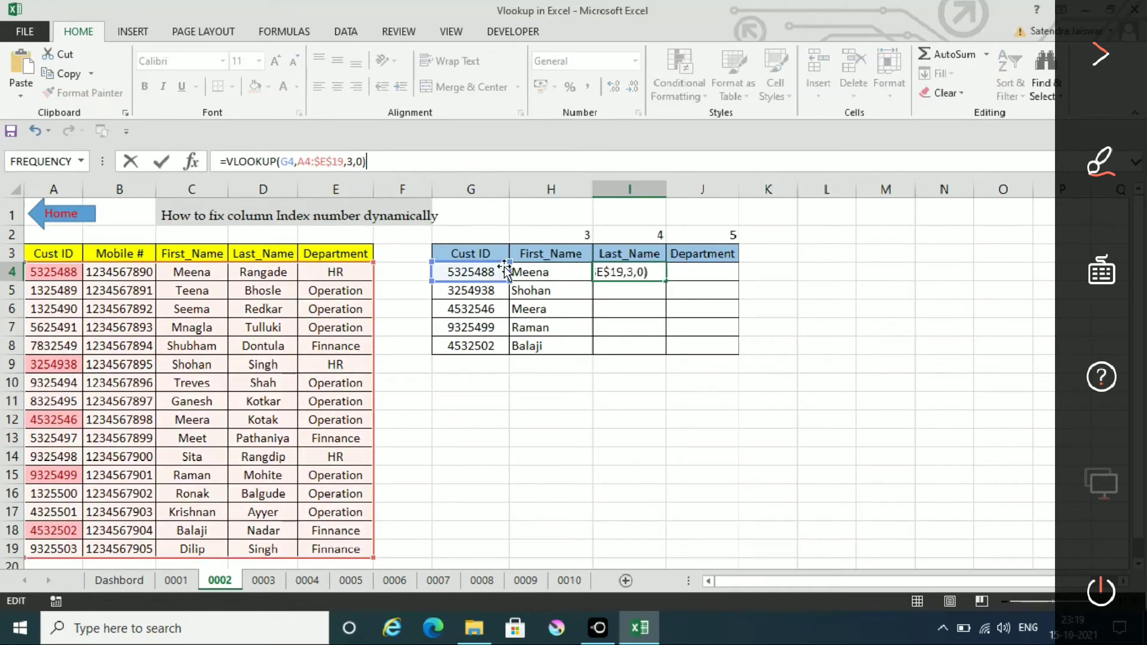
{"action": "left_click", "coordinate": [354, 161]}
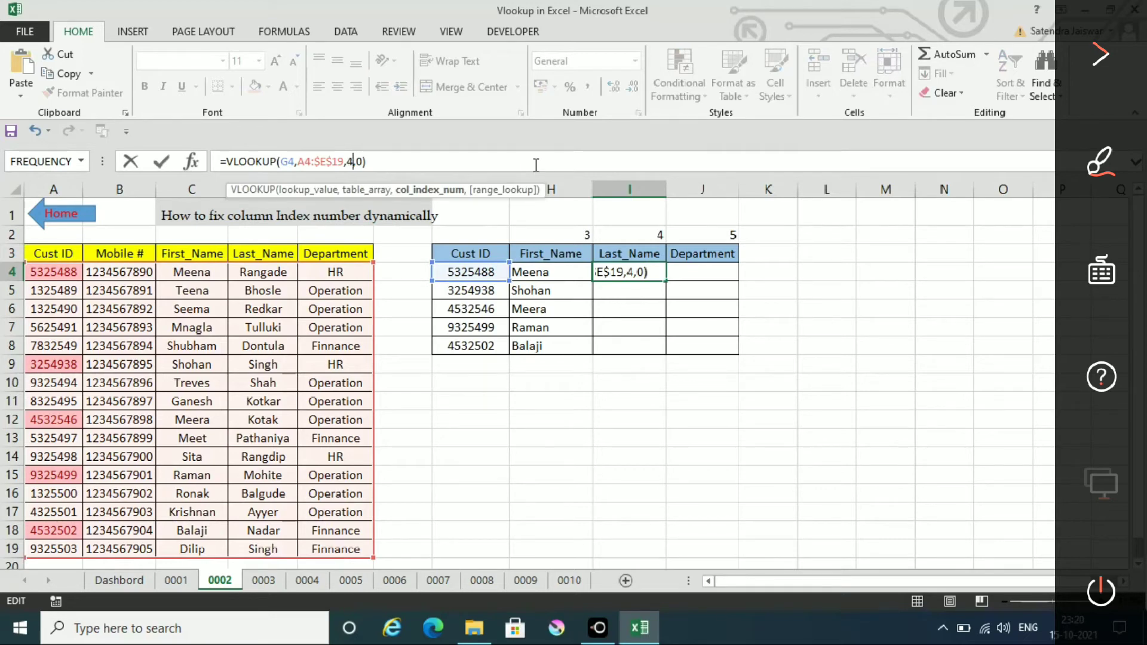
{"action": "type", "text": "4"}
{"action": "key", "text": "Return"}
Clear the First_Name and Last_Name headers in C3 and D3 of the source table and try to undo the clearing.
{"action": "left_click", "coordinate": [50, 252]}
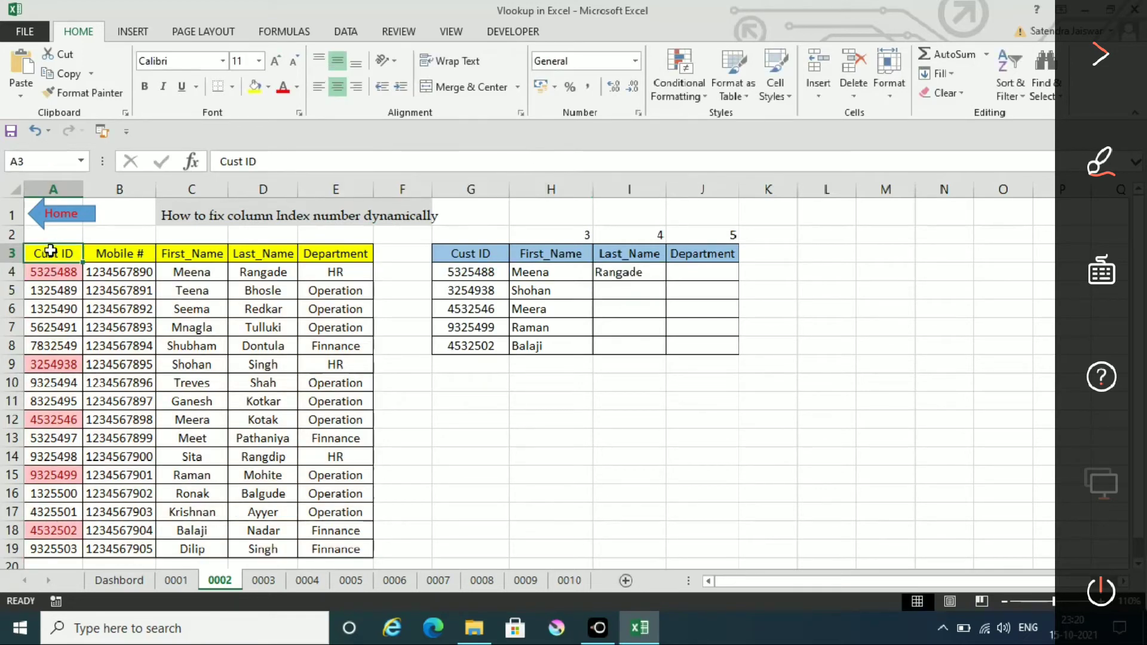
{"action": "left_click", "coordinate": [105, 254]}
{"action": "left_click", "coordinate": [171, 254]}
{"action": "key", "text": "Delete"}
{"action": "left_click", "coordinate": [279, 251]}
{"action": "key", "text": "Delete"}
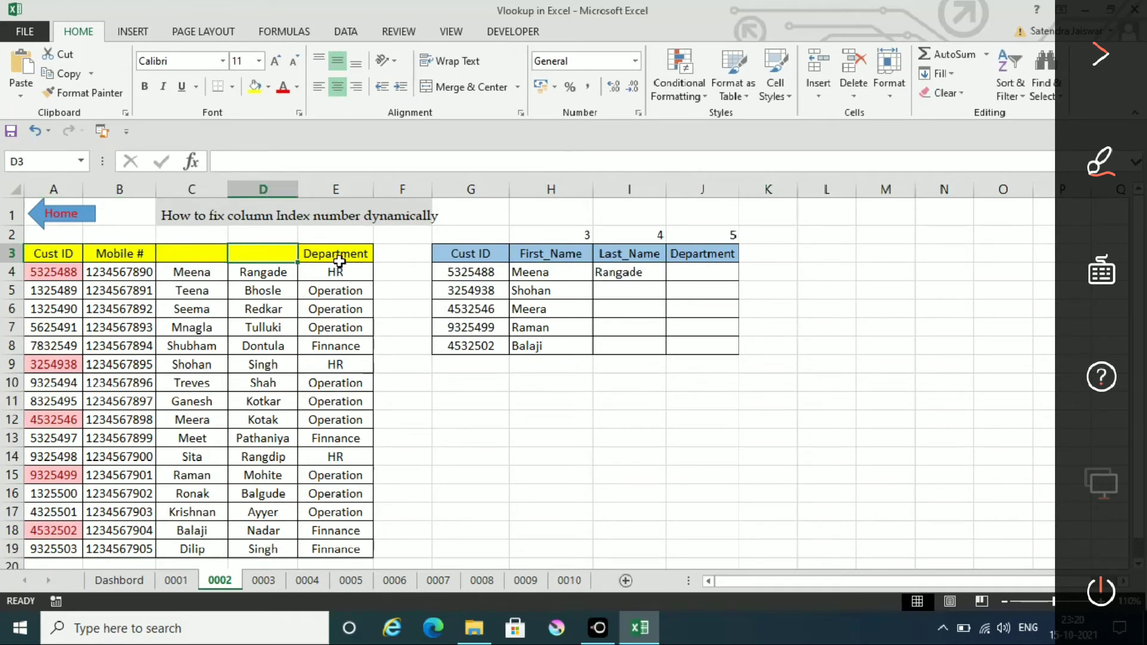
{"action": "key", "text": "ctrl+z"}
{"action": "left_click", "coordinate": [625, 275]}
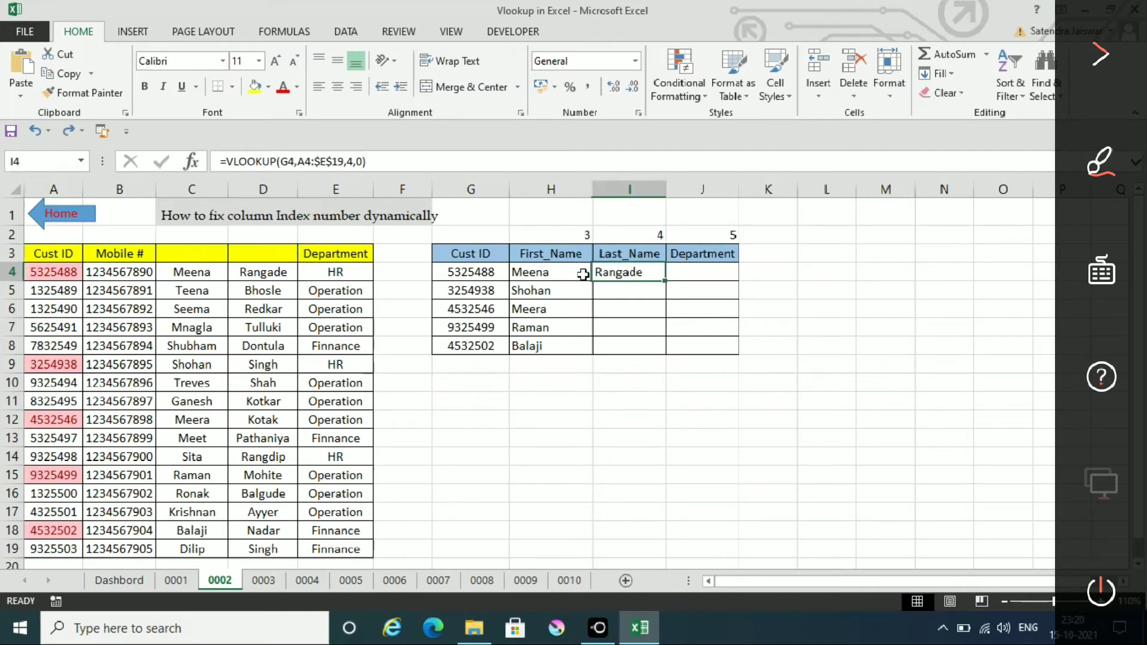
{"action": "left_click", "coordinate": [557, 253]}
{"action": "key", "text": "ctrl+c"}
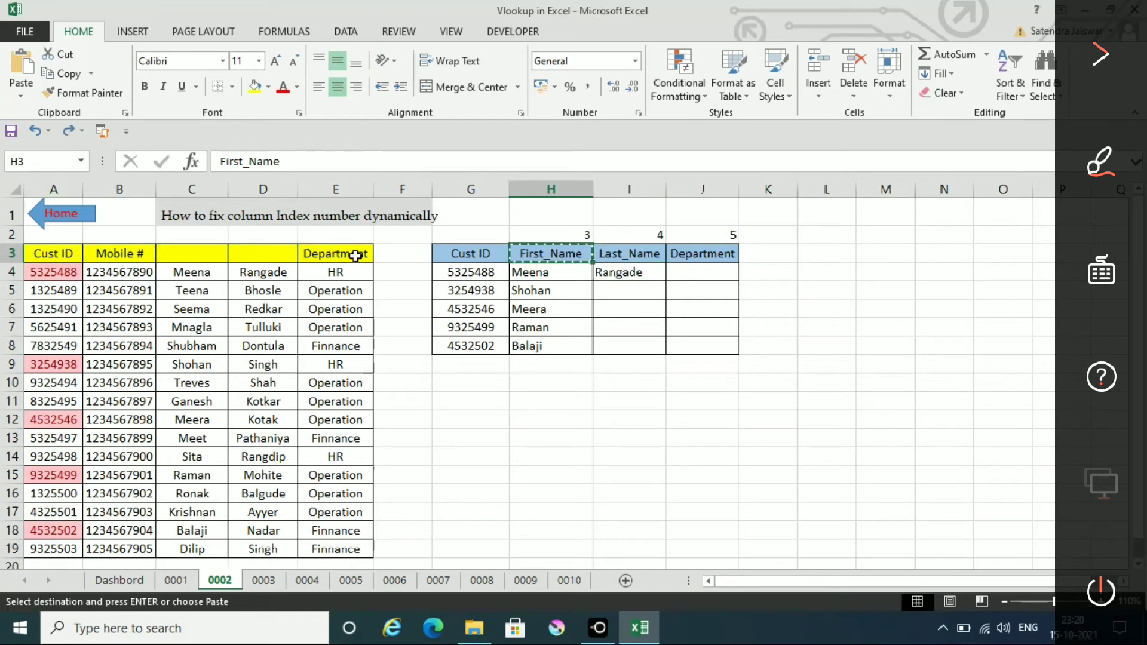
{"action": "left_click", "coordinate": [208, 253]}
{"action": "key", "text": "alt"}
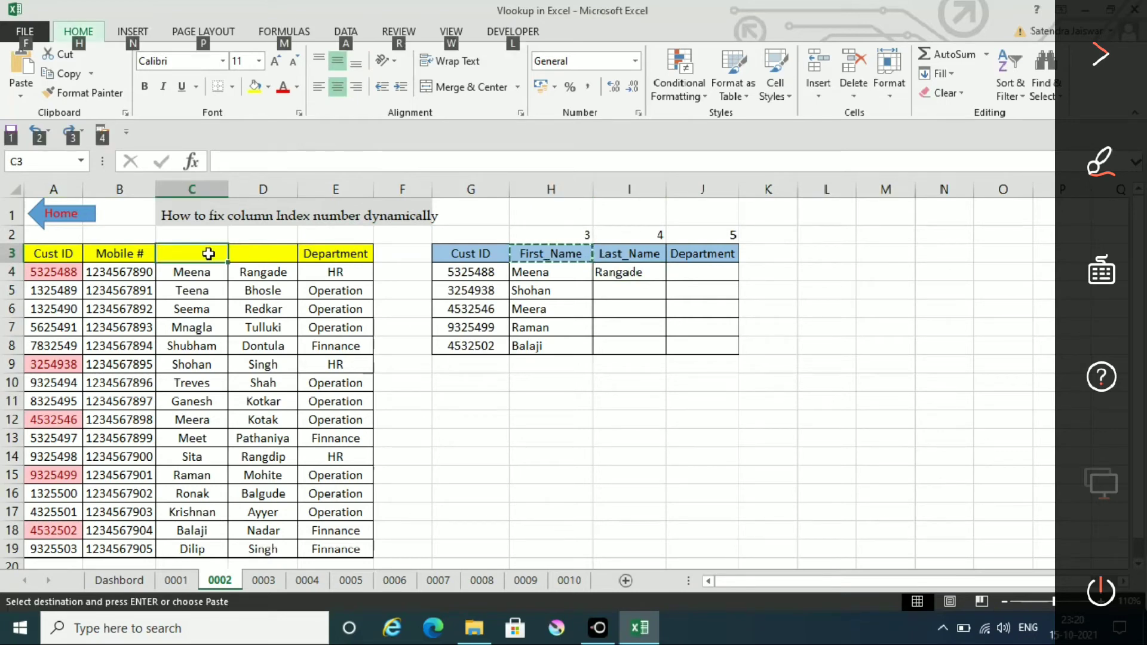
{"action": "key", "text": "Escape"}
{"action": "key", "text": "Escape"}
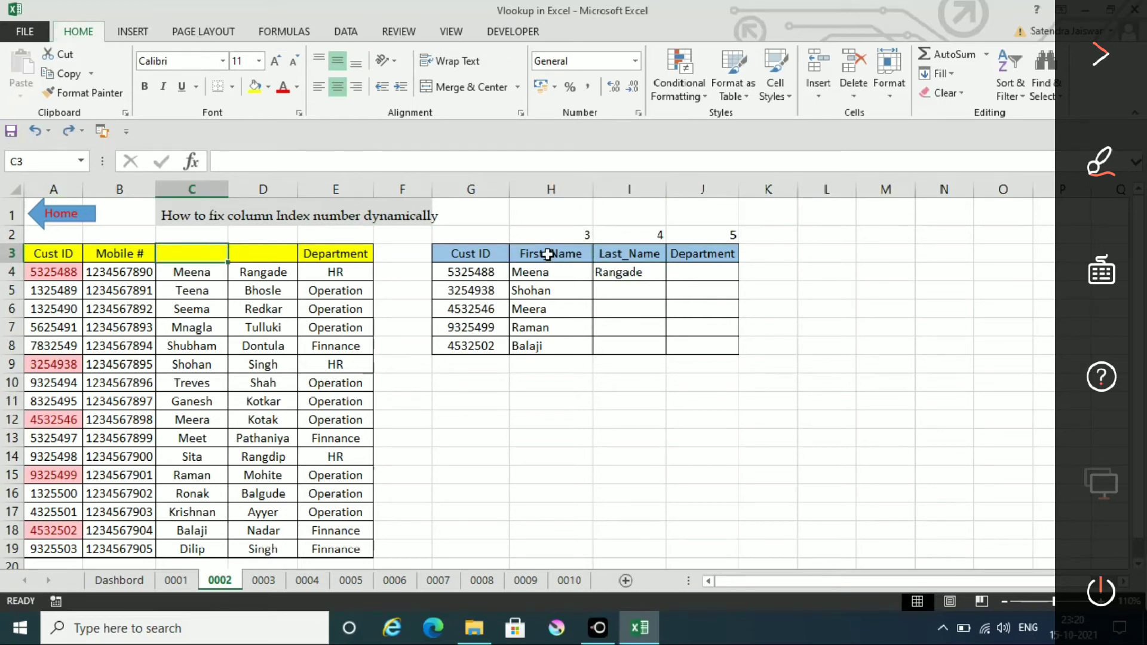
{"action": "key", "text": "ctrl+c"}
{"action": "key", "text": "Escape"}
Copy the First_Name header from H3 and paste it into C3 with Paste Special set to All.
{"action": "left_click", "coordinate": [546, 252]}
{"action": "key", "text": "ctrl+c"}
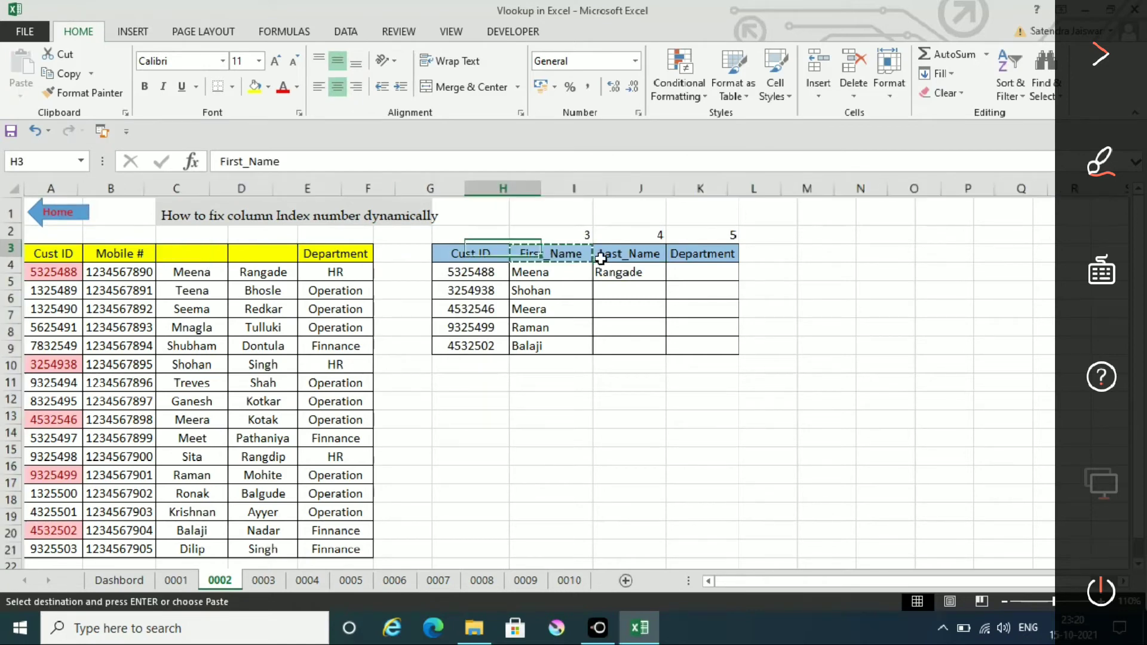
{"action": "key", "text": "Left"}
{"action": "key", "text": "Left"}
{"action": "key", "text": "Left"}
{"action": "key", "text": "Left"}
{"action": "key", "text": "Left"}
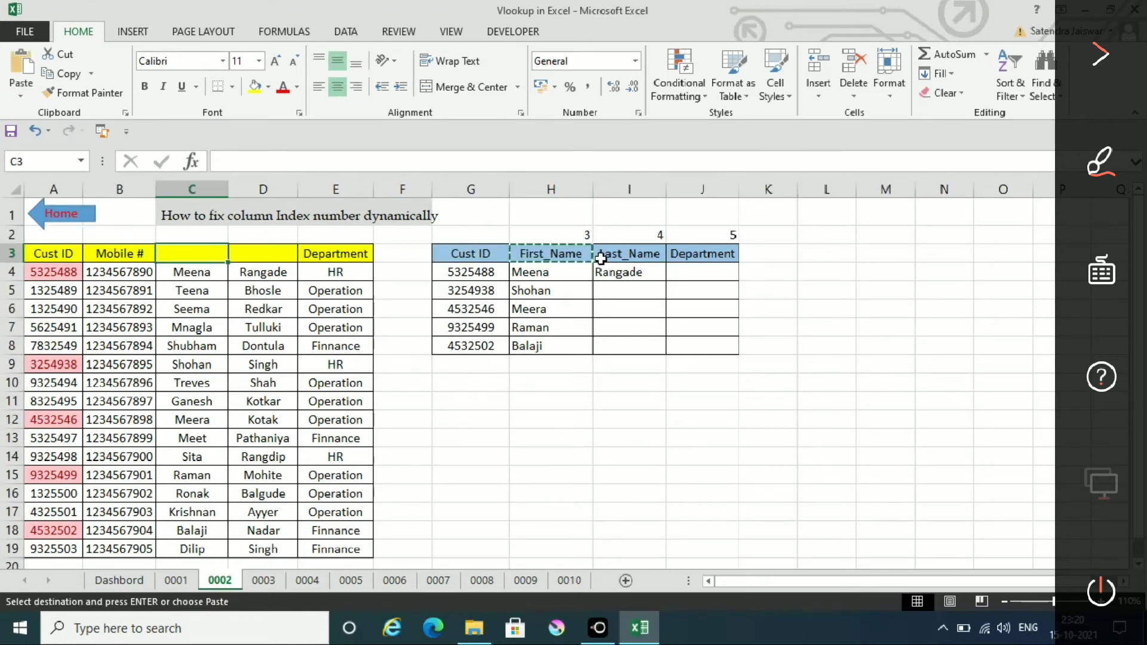
{"action": "key", "text": "alt+e"}
{"action": "key", "text": "s"}
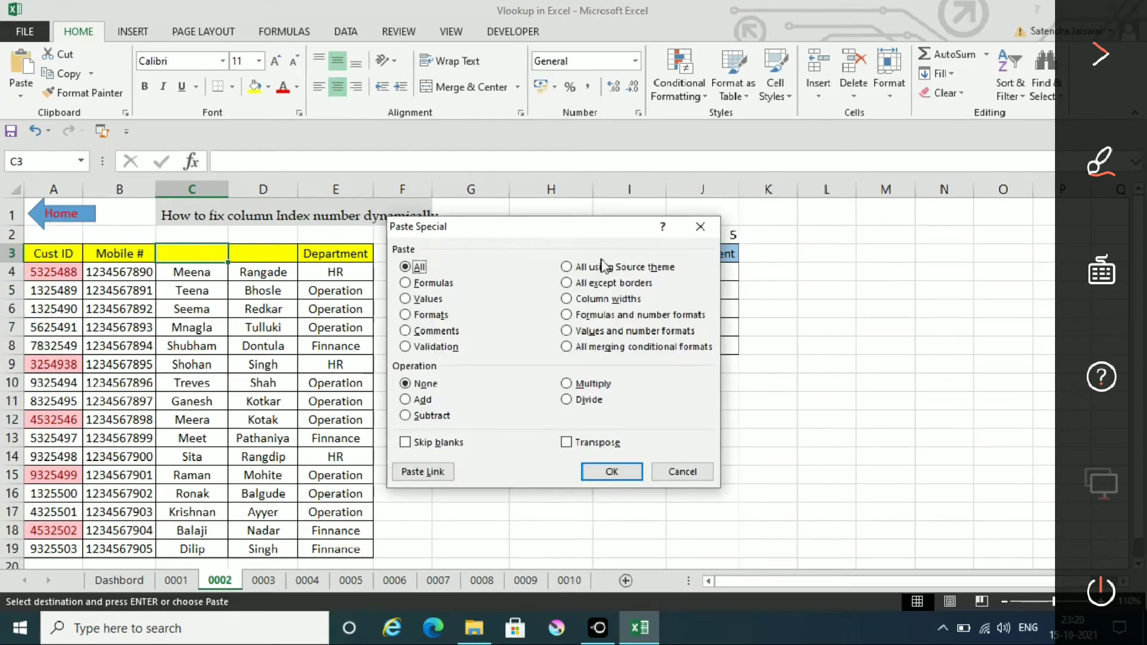
{"action": "key", "text": "Return"}
{"action": "key", "text": "Escape"}
Paste the Last_Name header from I3 into D3 as values only, and give the C3 header a yellow fill.
{"action": "key", "text": "Right"}
{"action": "key", "text": "Right"}
{"action": "key", "text": "Right"}
{"action": "key", "text": "Right"}
{"action": "key", "text": "Right"}
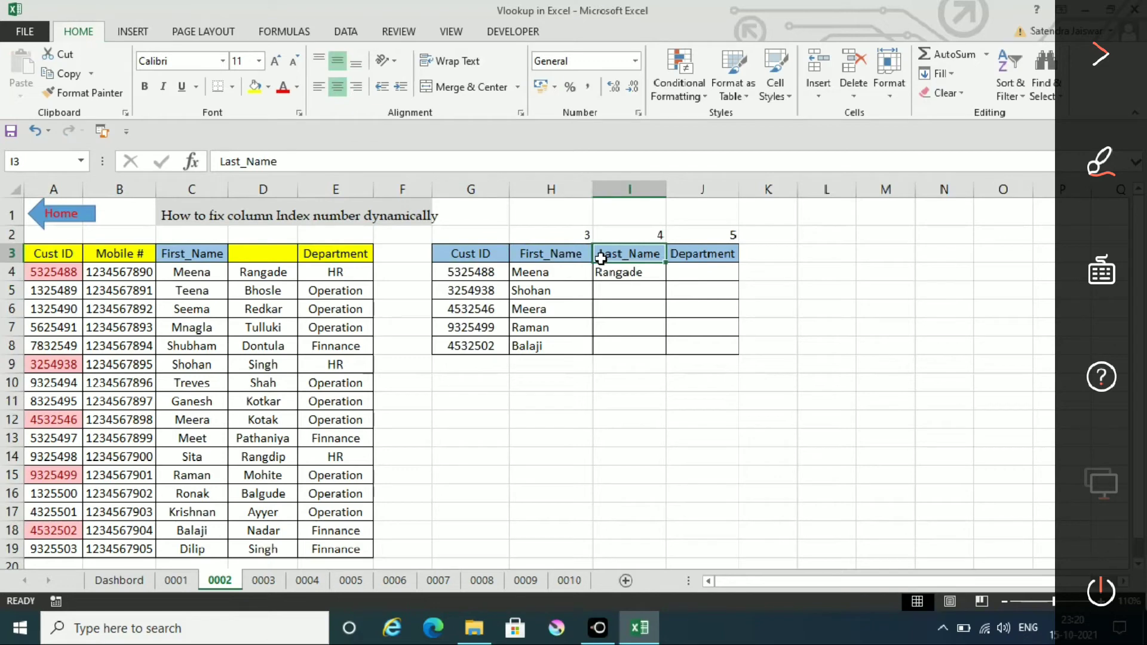
{"action": "key", "text": "ctrl+c"}
{"action": "left_click", "coordinate": [267, 254]}
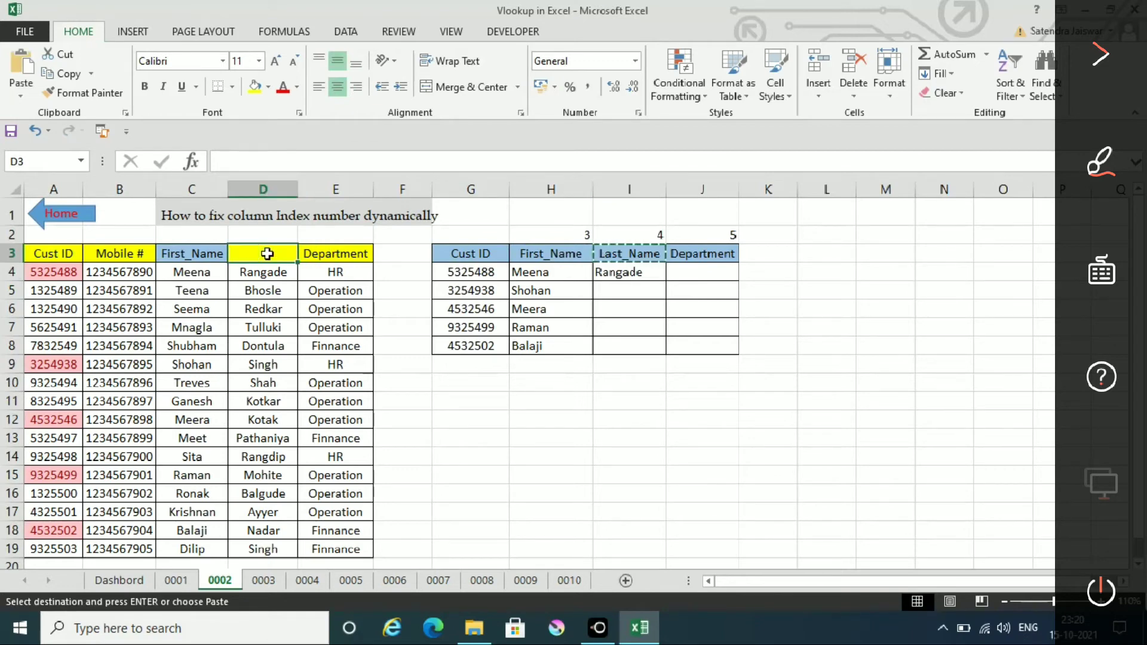
{"action": "key", "text": "ctrl+alt+v"}
{"action": "key", "text": "v"}
{"action": "key", "text": "Return"}
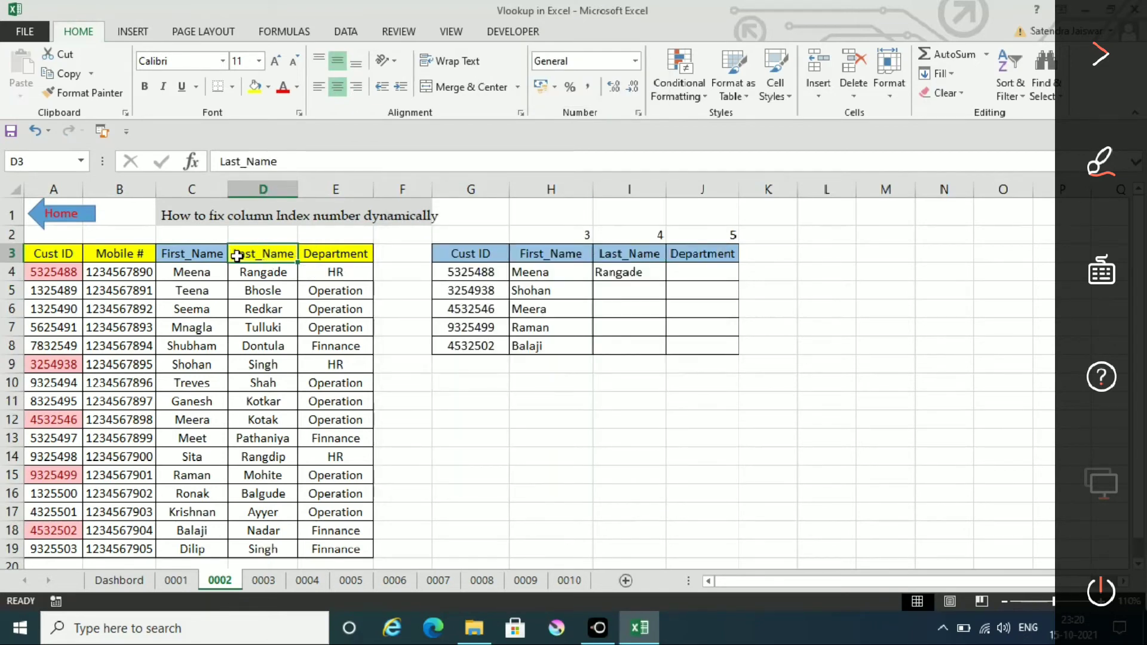
{"action": "left_click", "coordinate": [191, 251]}
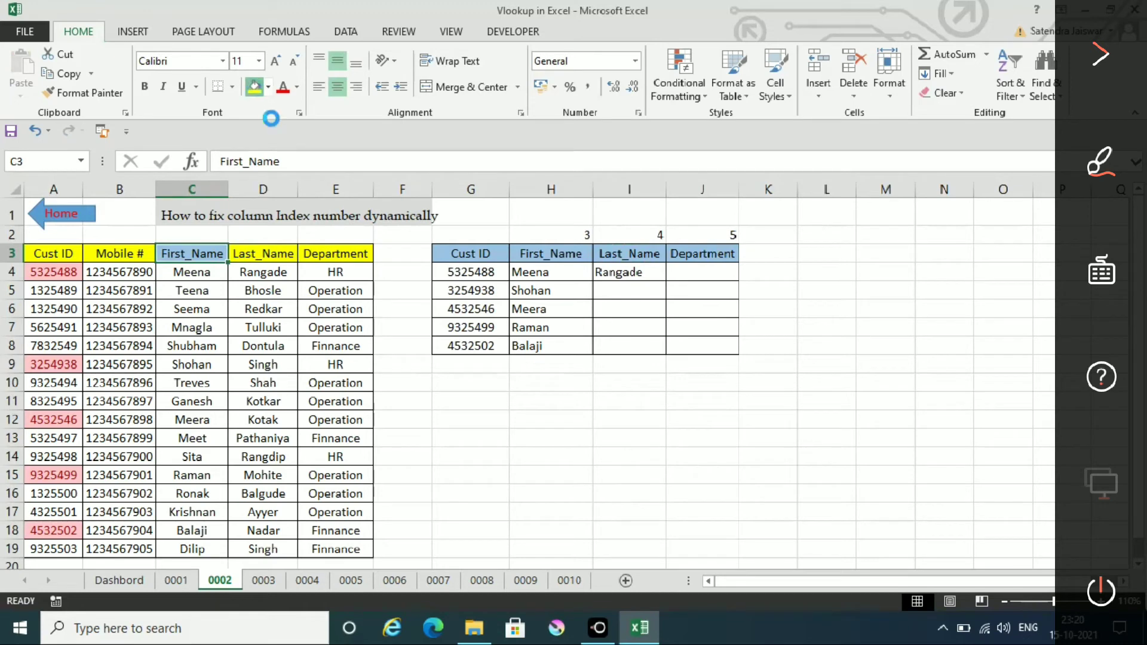
{"action": "left_click", "coordinate": [254, 87]}
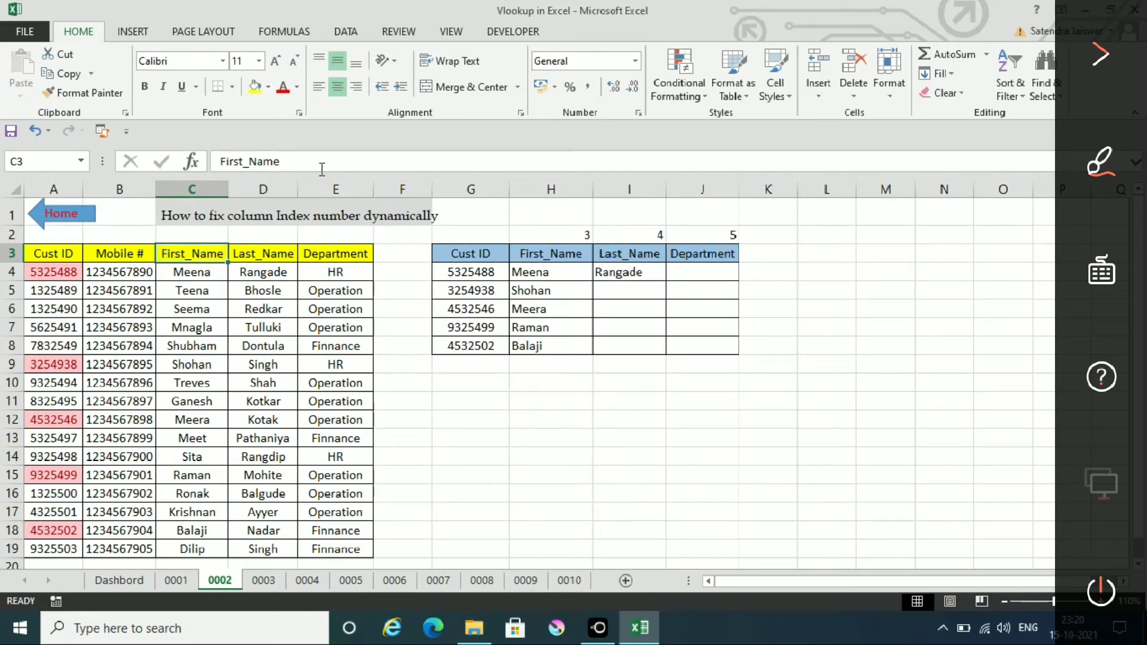
Fill the last-name VLOOKUP from I4 down to I8 and copy the formula text of I4.
{"action": "left_click", "coordinate": [636, 270]}
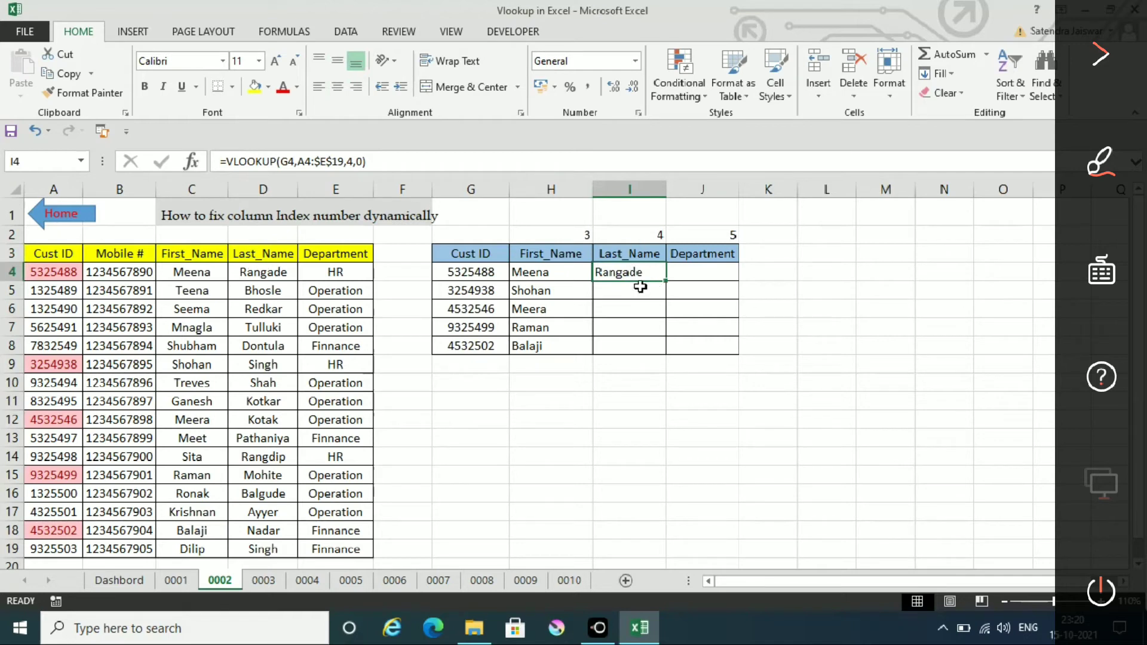
{"action": "left_click_drag", "start_coordinate": [665, 280], "coordinate": [665, 354]}
{"action": "left_click", "coordinate": [691, 270]}
{"action": "left_click", "coordinate": [629, 277]}
{"action": "left_click_drag", "start_coordinate": [367, 161], "coordinate": [215, 164]}
{"action": "key", "text": "ctrl+c"}
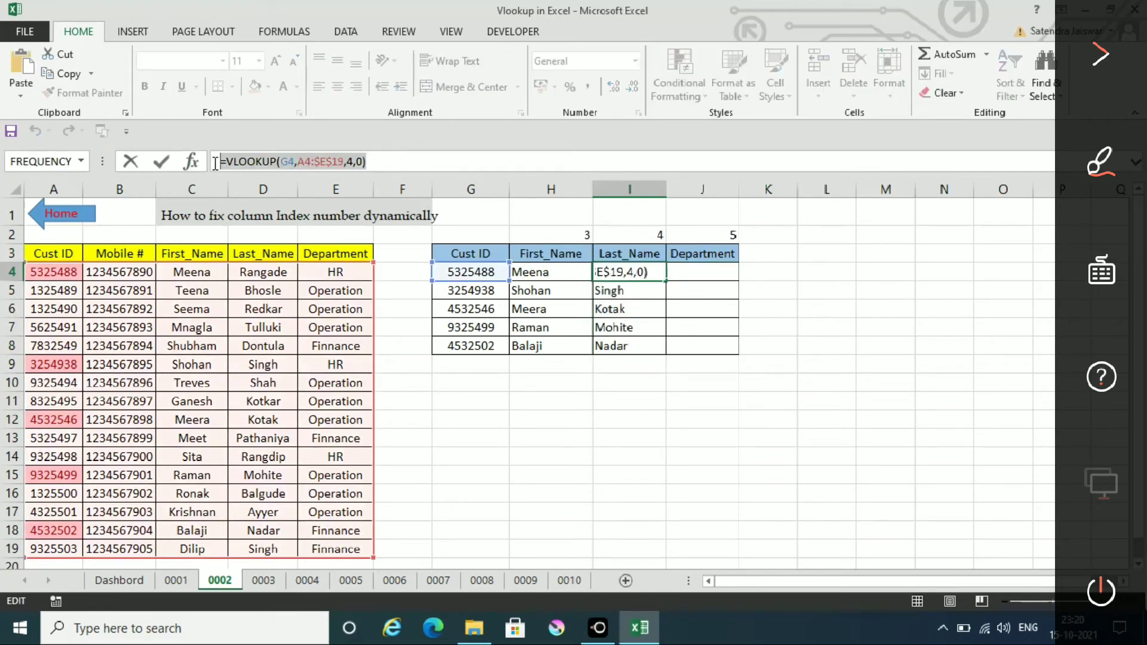
Paste the copied VLOOKUP into J4 with column index 5 and fill it down to J8.
{"action": "key", "text": "Escape"}
{"action": "left_click", "coordinate": [693, 269]}
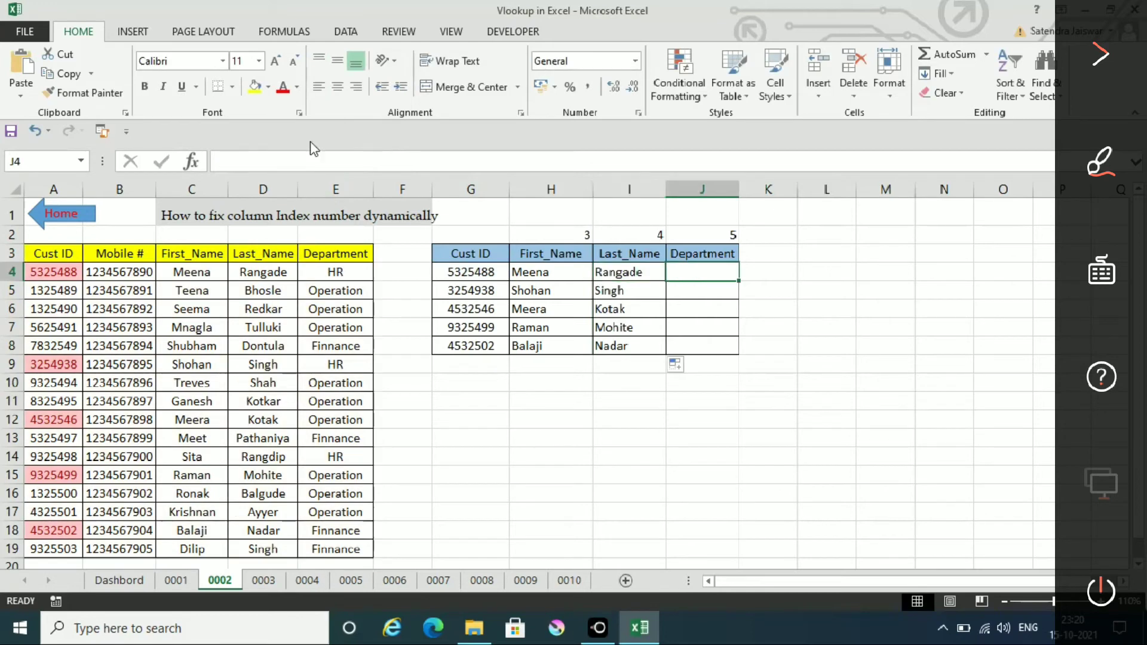
{"action": "left_click", "coordinate": [254, 158]}
{"action": "key", "text": "ctrl+v"}
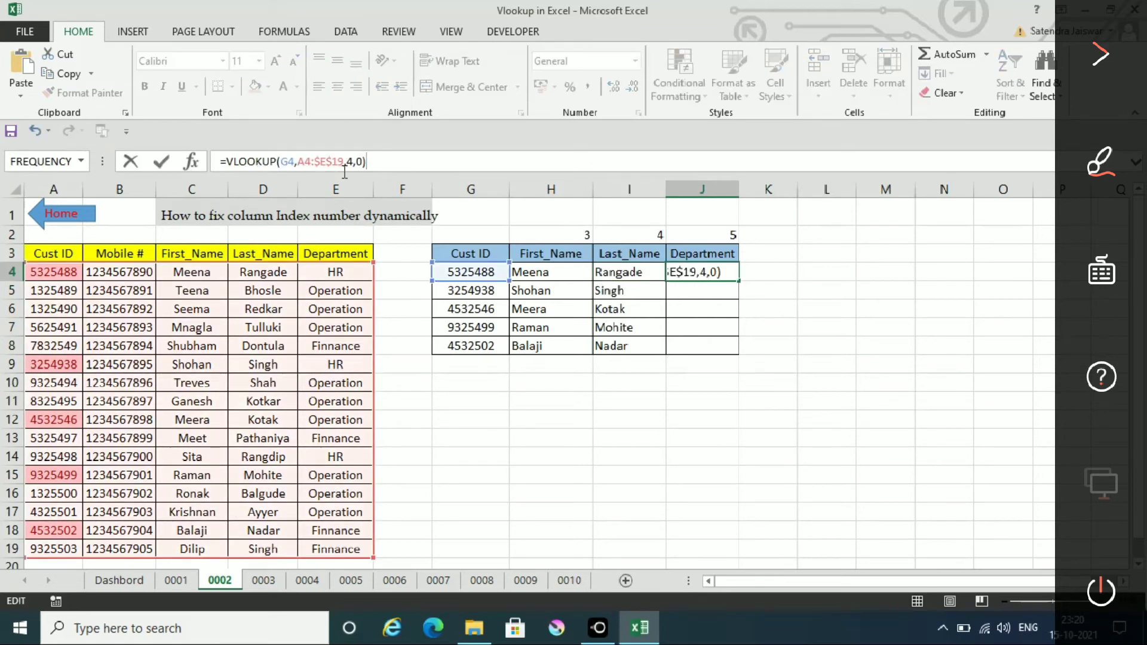
{"action": "left_click", "coordinate": [354, 161]}
{"action": "key", "text": "BackSpace"}
{"action": "type", "text": "5"}
{"action": "key", "text": "Return"}
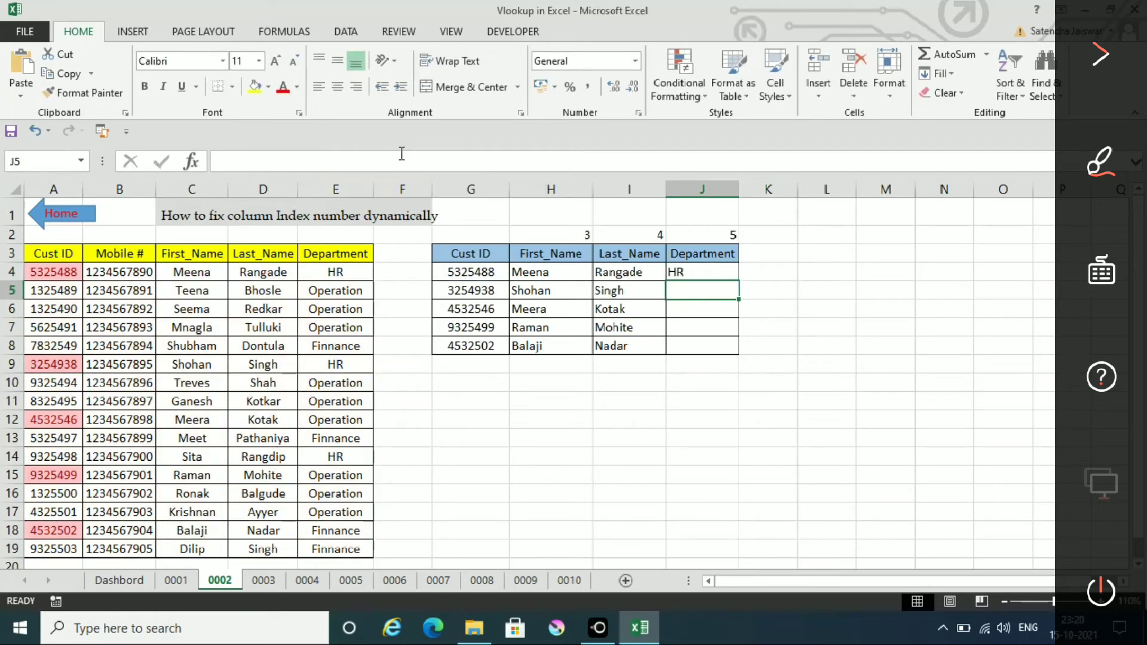
{"action": "left_click", "coordinate": [670, 272]}
{"action": "left_click_drag", "start_coordinate": [741, 280], "coordinate": [741, 356]}
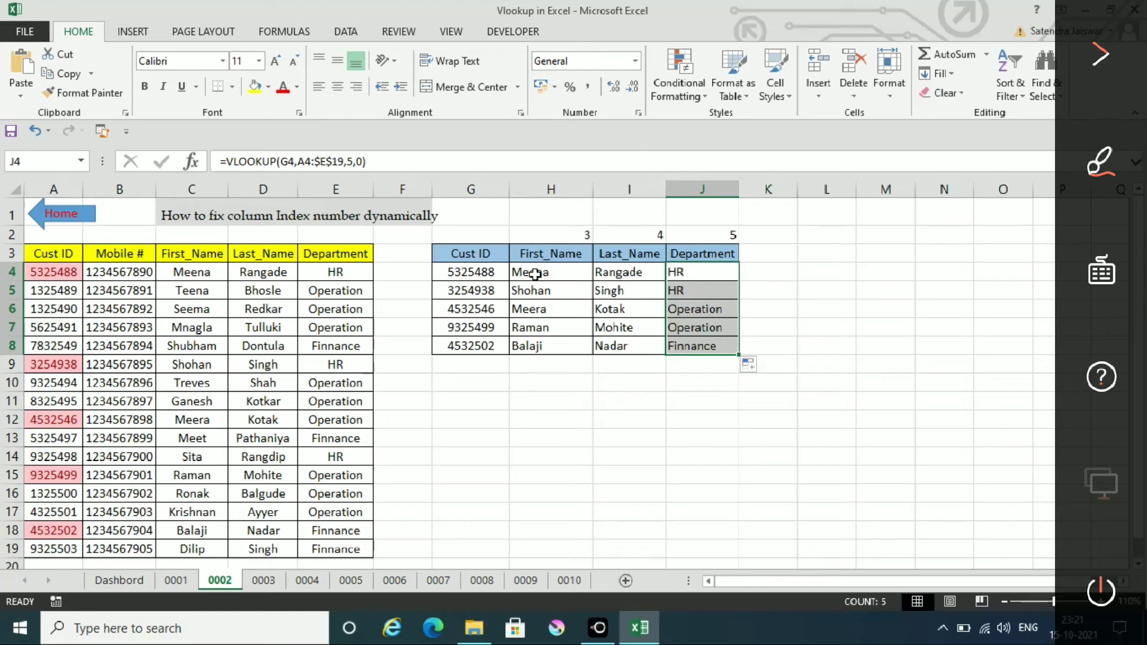
Clear all the lookup results in H4:J8.
{"action": "left_click_drag", "start_coordinate": [535, 274], "coordinate": [698, 349]}
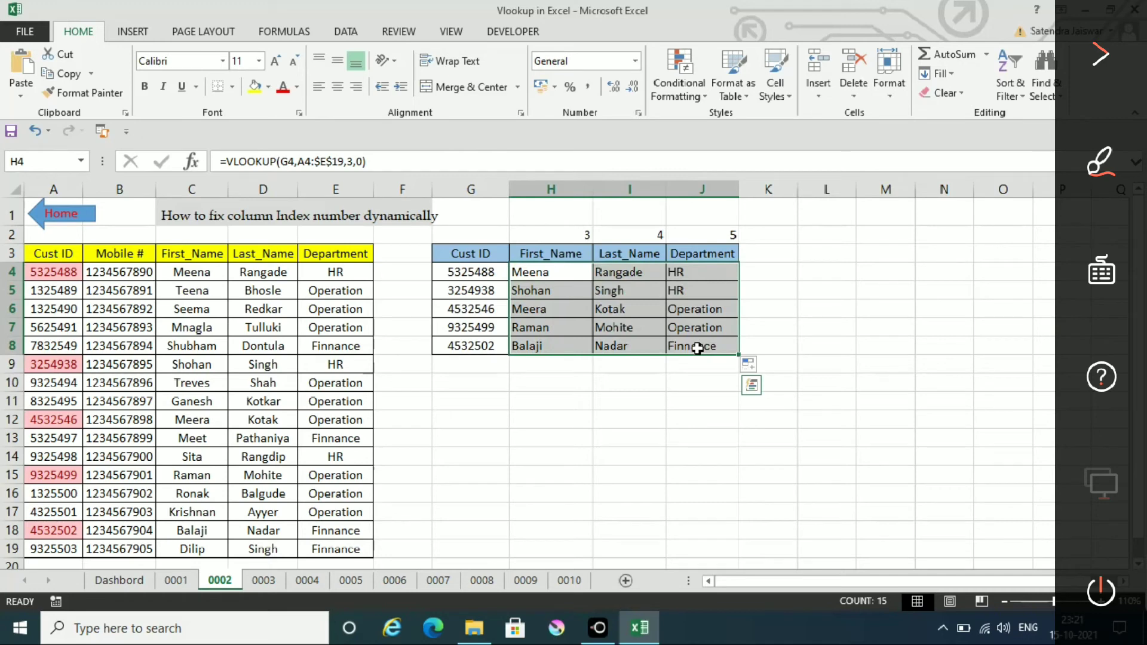
{"action": "key", "text": "Delete"}
{"action": "key", "text": "Up"}
{"action": "key", "text": "Down"}
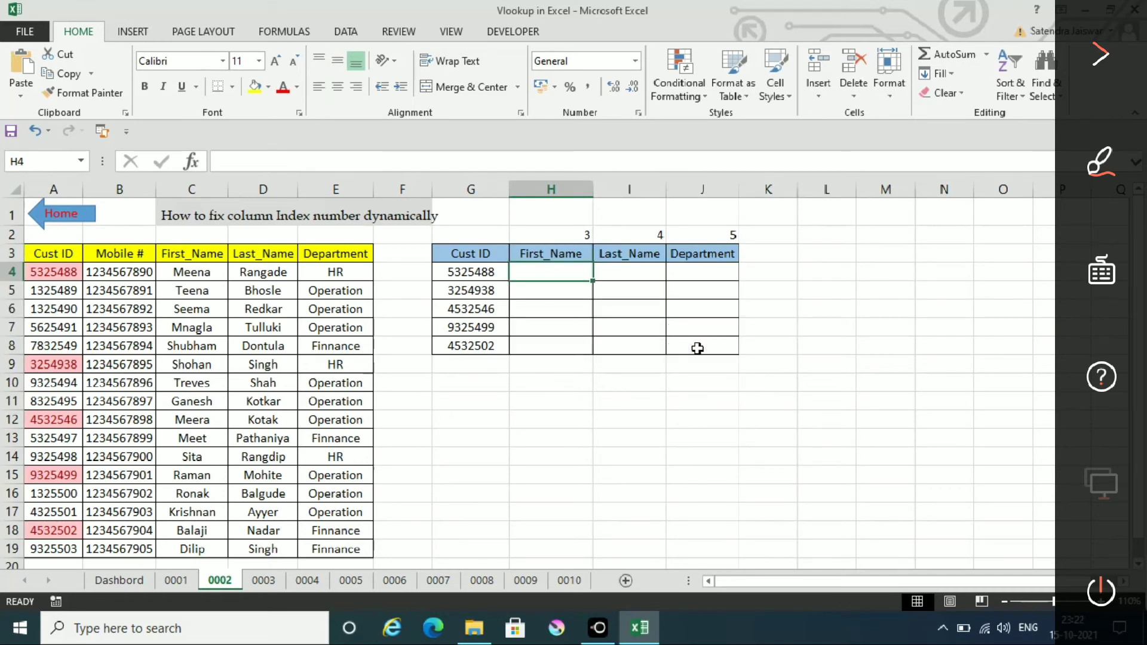
Start a VLOOKUP formula across the selected range H4:J4 with G4 as the lookup value.
{"action": "key", "text": "shift+Right"}
{"action": "key", "text": "shift+Right"}
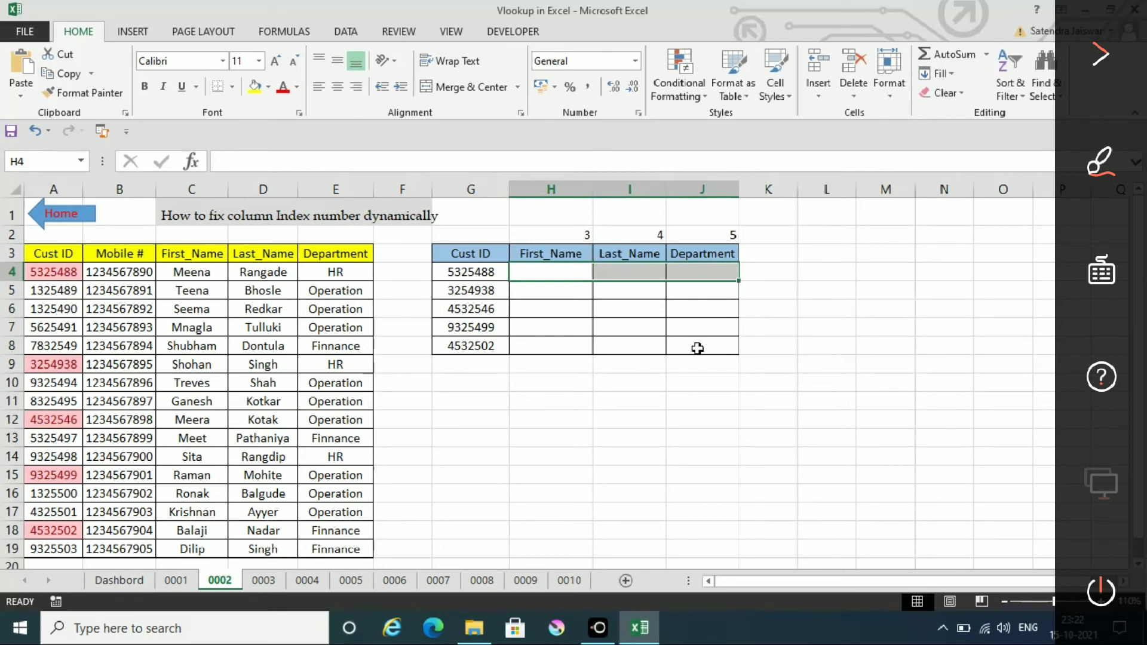
{"action": "type", "text": "=vl"}
{"action": "key", "text": "Tab"}
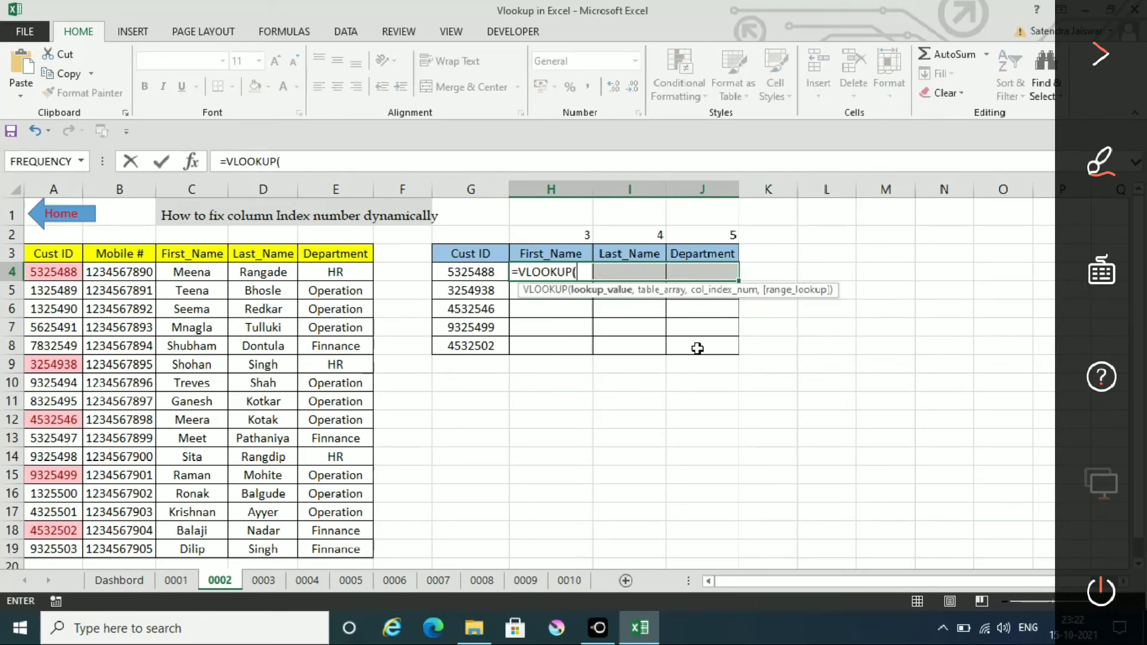
{"action": "left_click", "coordinate": [490, 273]}
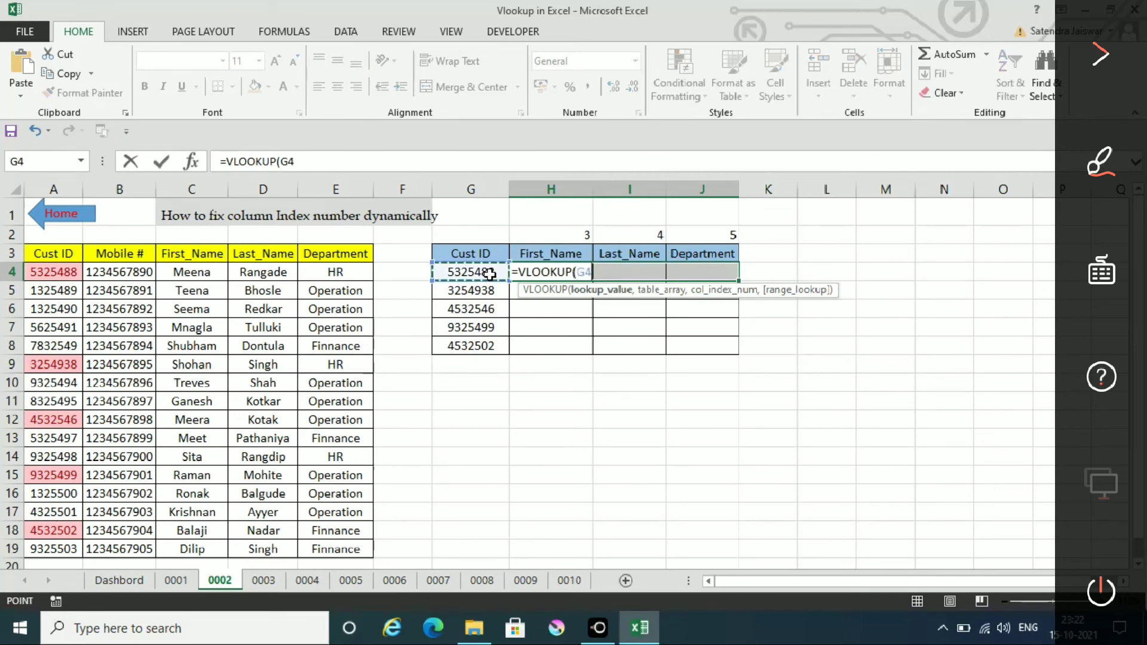
{"action": "type", "text": ","}
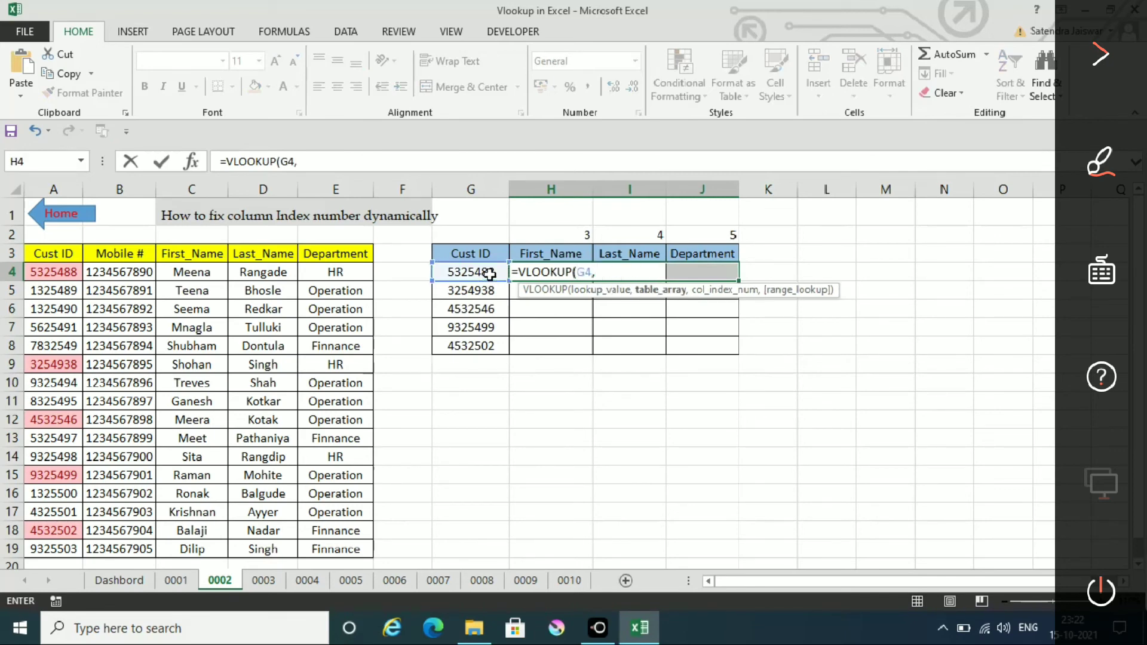
Set the table array to A4:E19 as the absolute reference $A$4:$E$19, dismissing the low-battery notice.
{"action": "left_click_drag", "start_coordinate": [36, 270], "coordinate": [346, 557]}
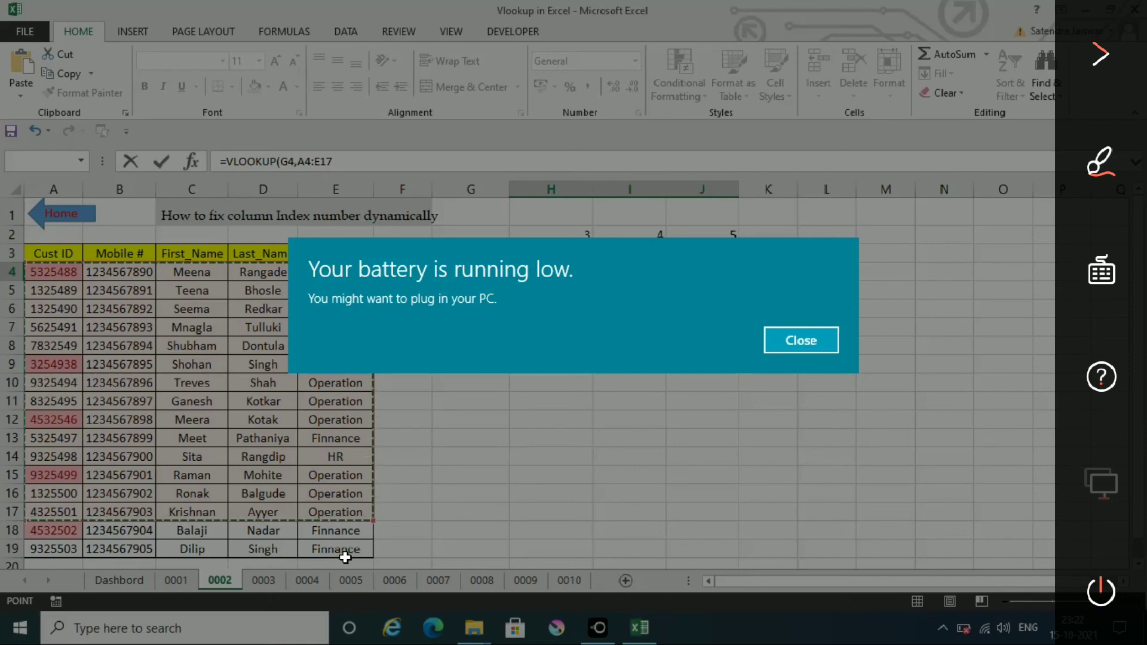
{"action": "left_click_drag", "start_coordinate": [348, 564], "coordinate": [346, 557]}
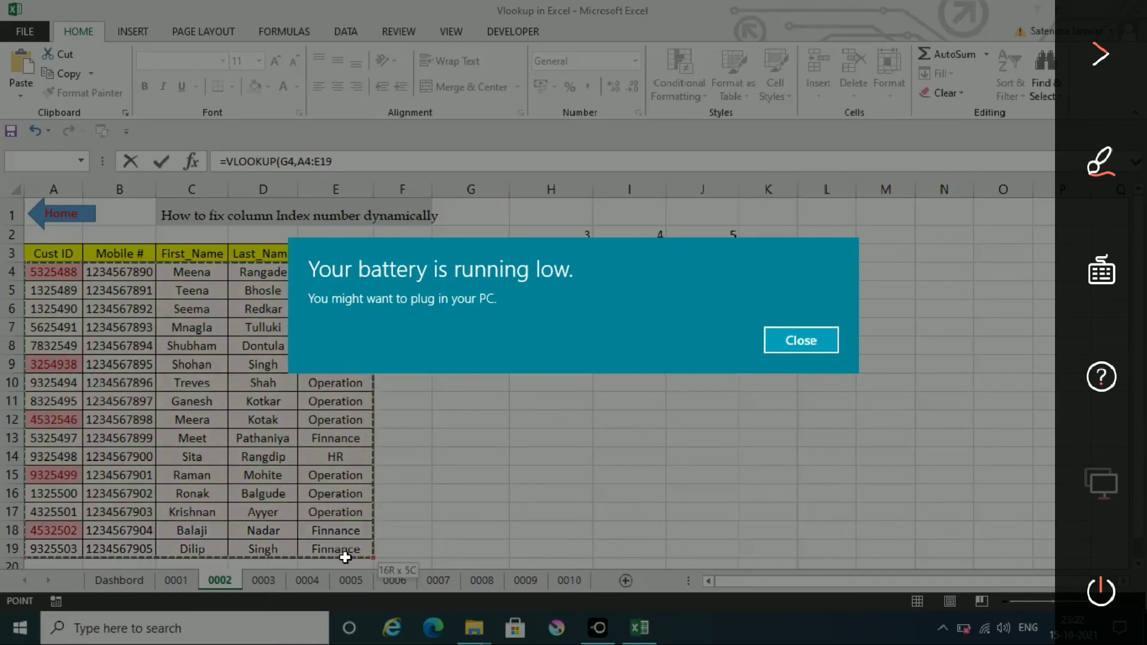
{"action": "left_click_drag", "start_coordinate": [346, 558], "coordinate": [346, 558]}
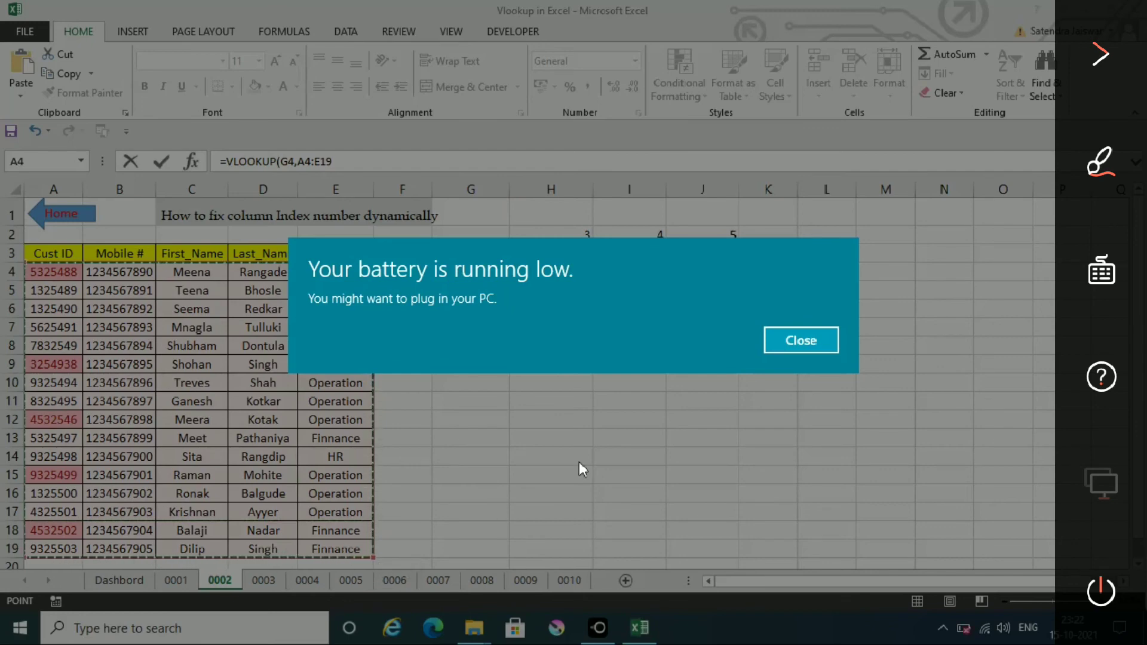
{"action": "left_click", "coordinate": [837, 347]}
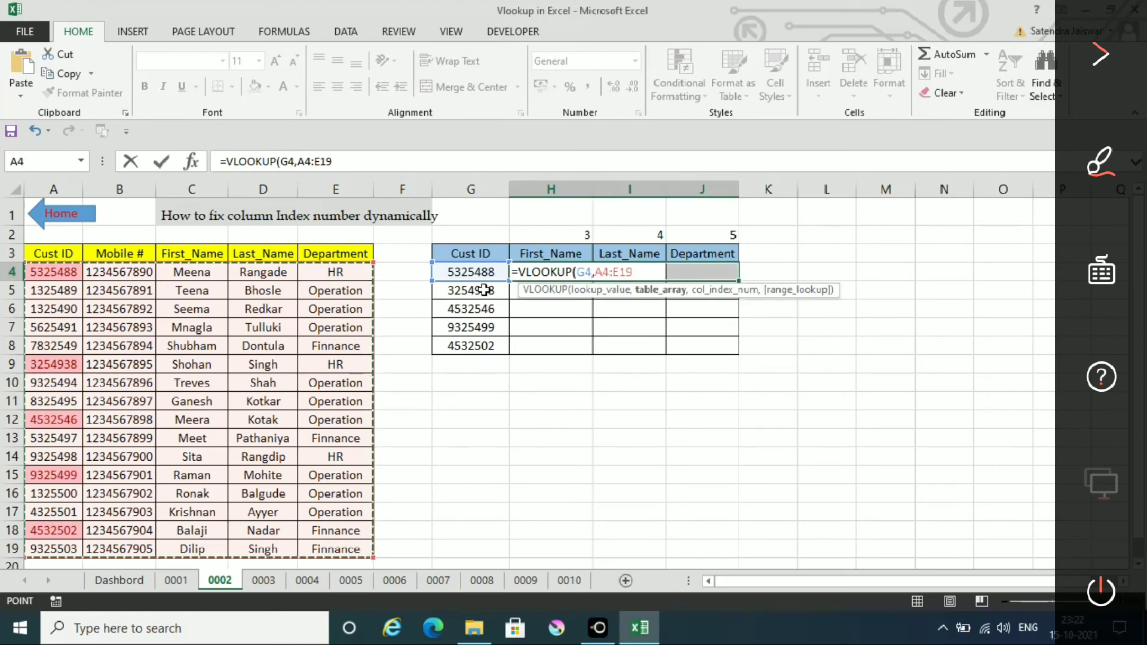
{"action": "key", "text": "F4"}
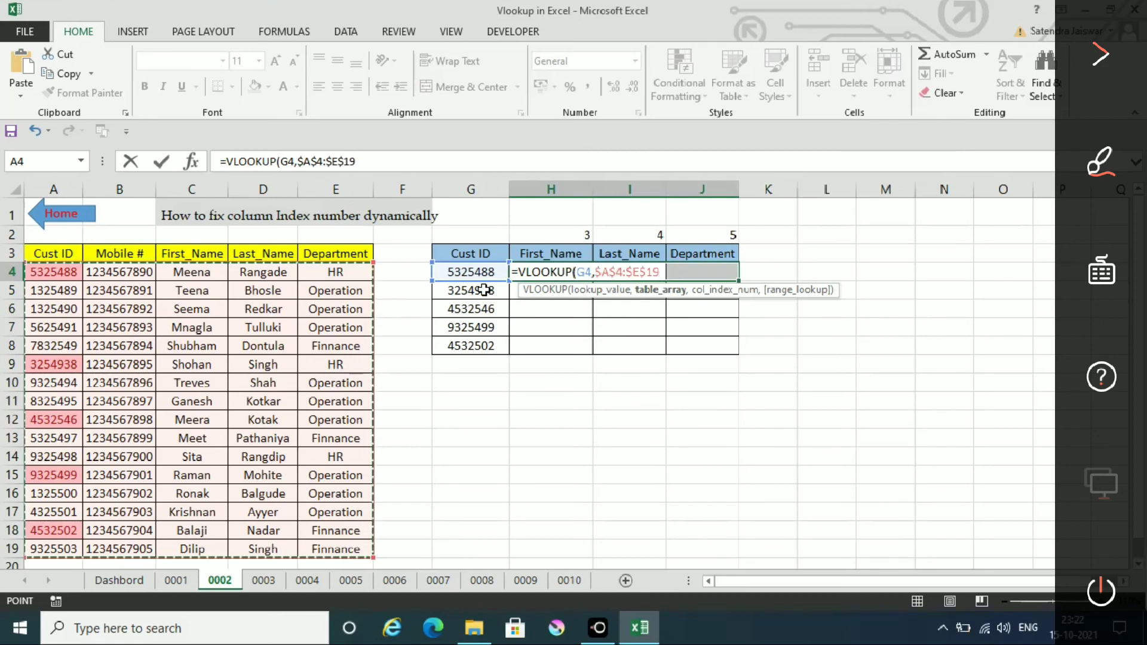
{"action": "type", "text": ","}
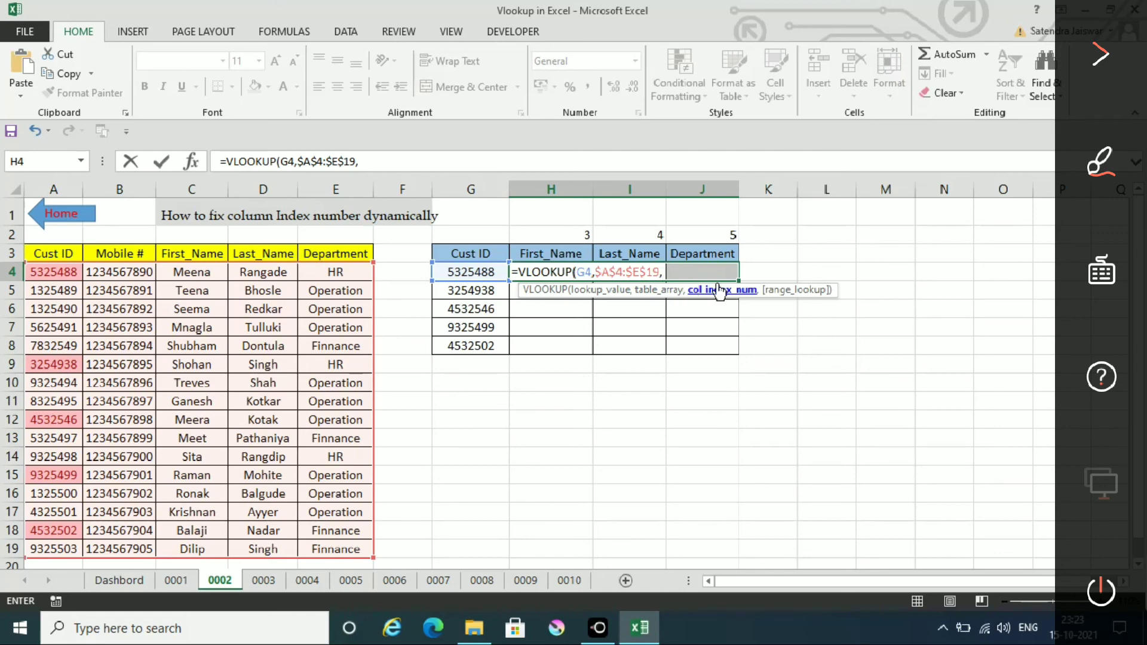
Complete the VLOOKUP as an array formula with column indexes {3,4,5} and match type 0, and fill it down to row 8.
{"action": "type", "text": "{"}
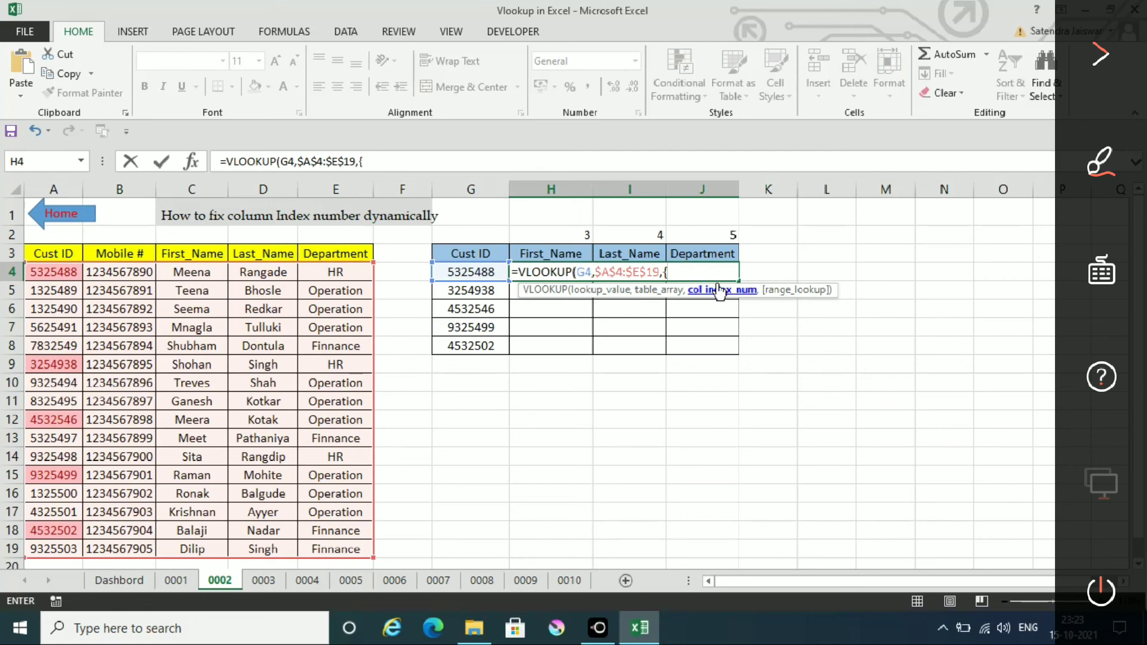
{"action": "type", "text": "3,4,5}"}
{"action": "type", "text": ",0)"}
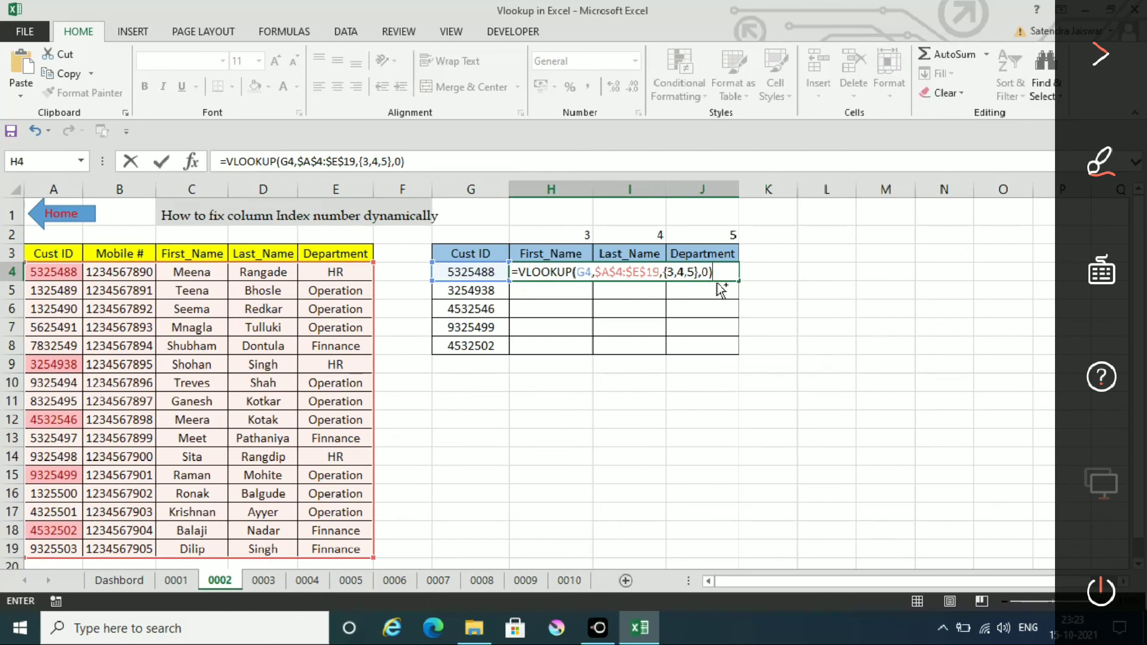
{"action": "key", "text": "ctrl+shift+Return"}
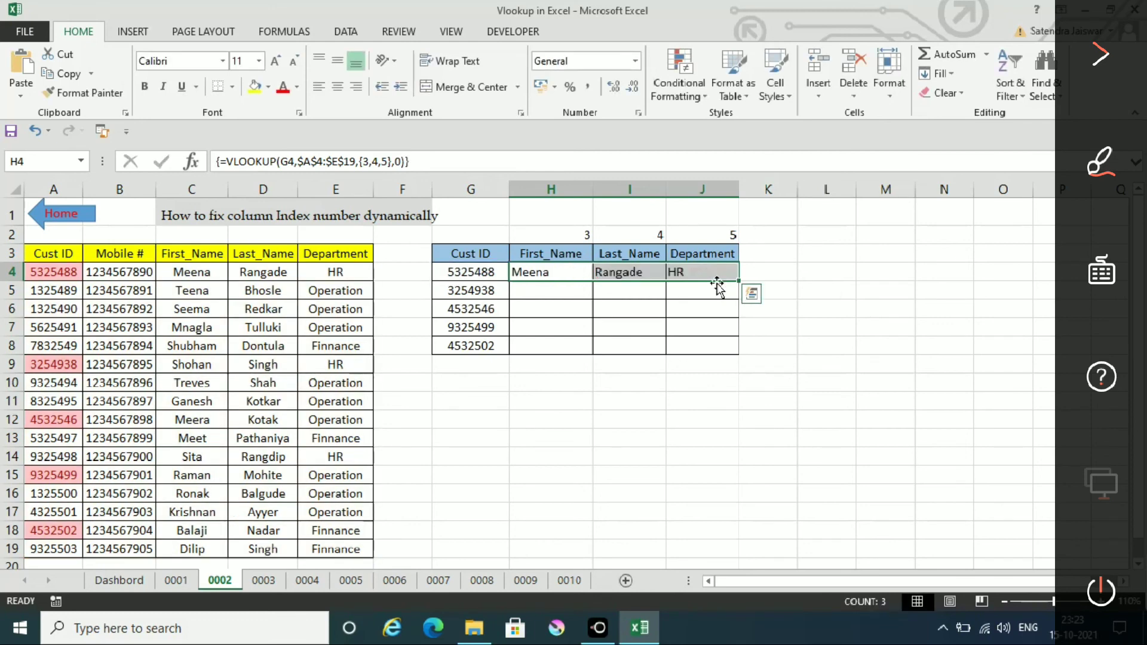
{"action": "left_click_drag", "start_coordinate": [739, 281], "coordinate": [735, 354]}
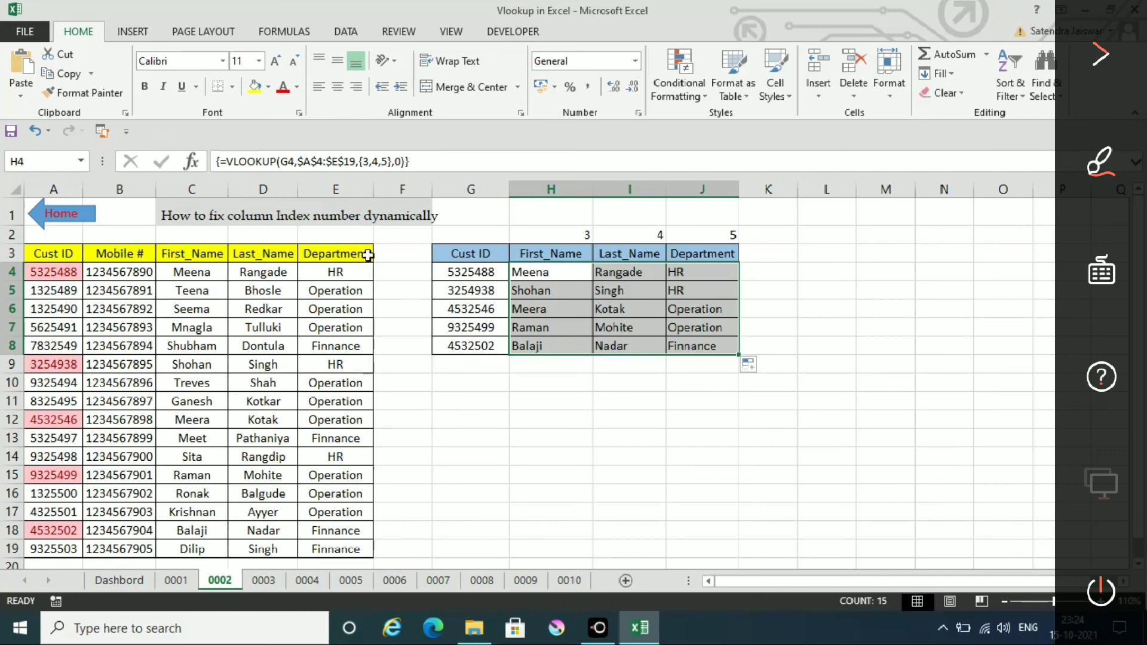
Select H4 to view its array formula and return to the Dashbord sheet through the Home link.
{"action": "left_click", "coordinate": [549, 278]}
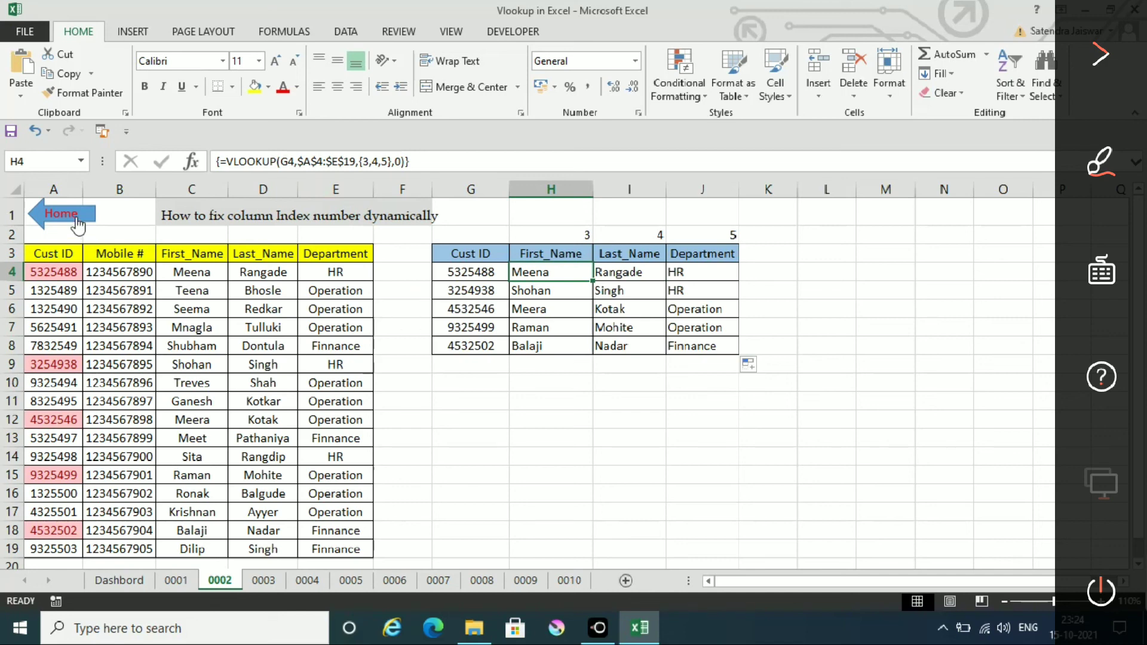
{"action": "left_click", "coordinate": [77, 223]}
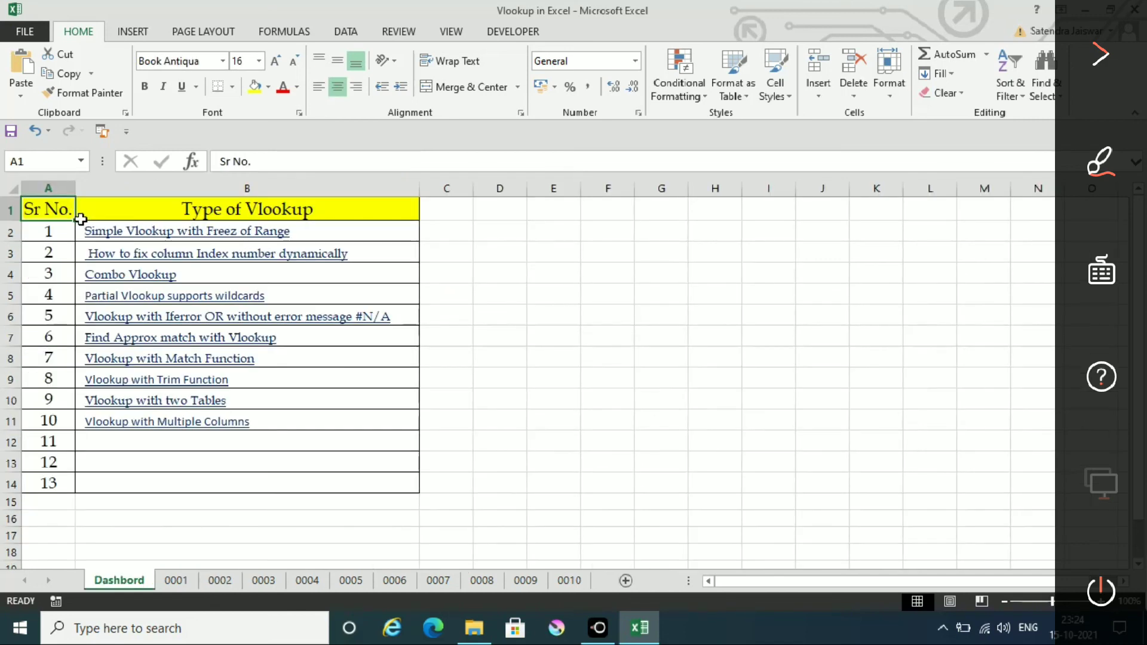